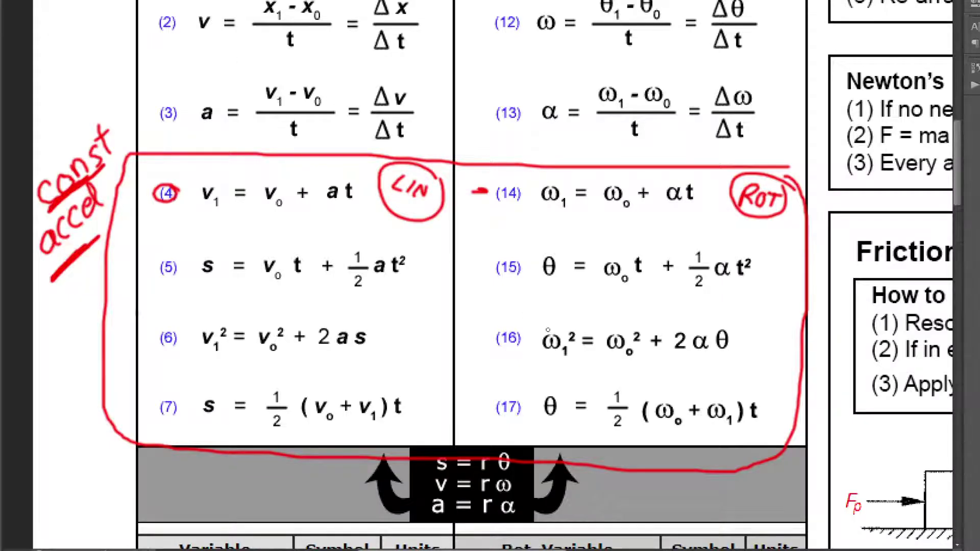
Step: Scroll down the annotated formula sheet, then switch to the Question 14 braking-torque page
scroll(592, 379, "down", 3)
scroll(593, 380, "down", 5)
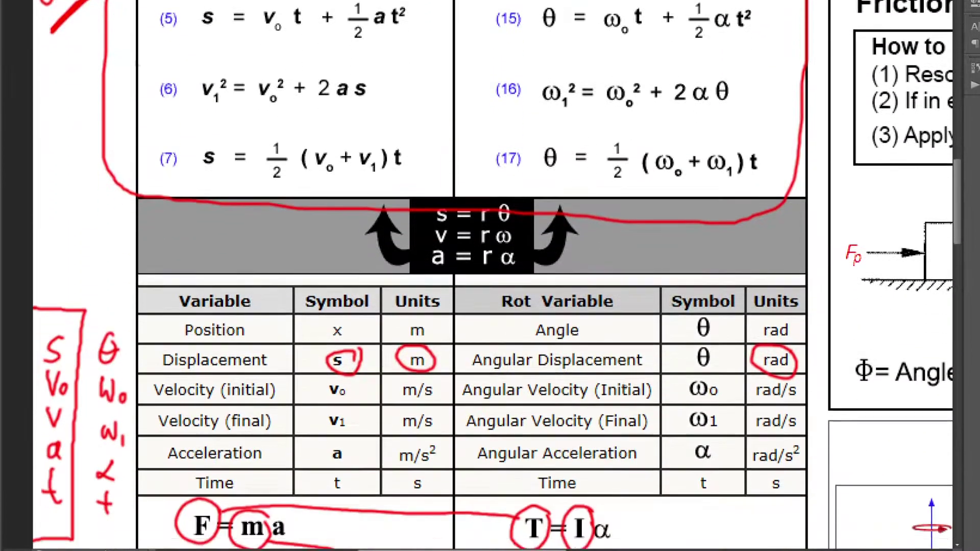
scroll(640, 382, "down", 3)
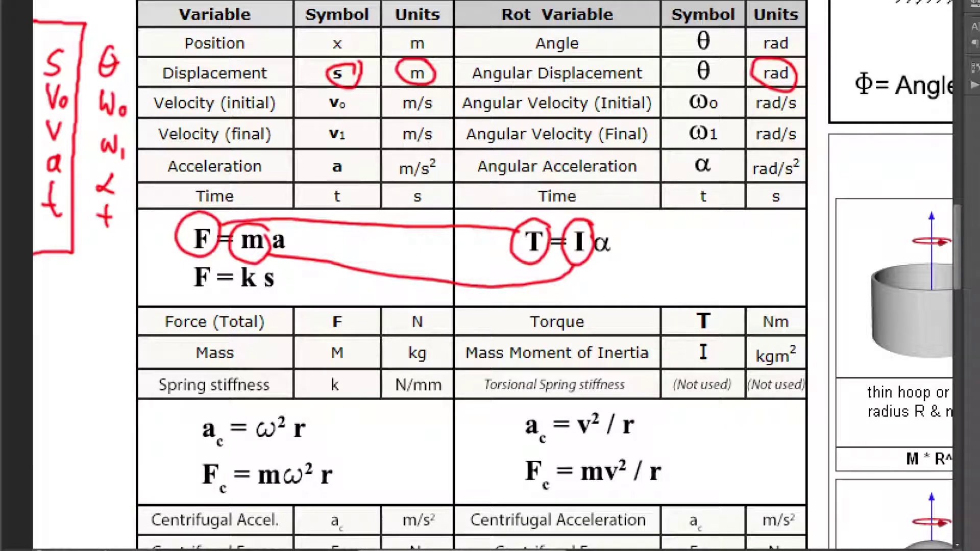
key("alt+Tab")
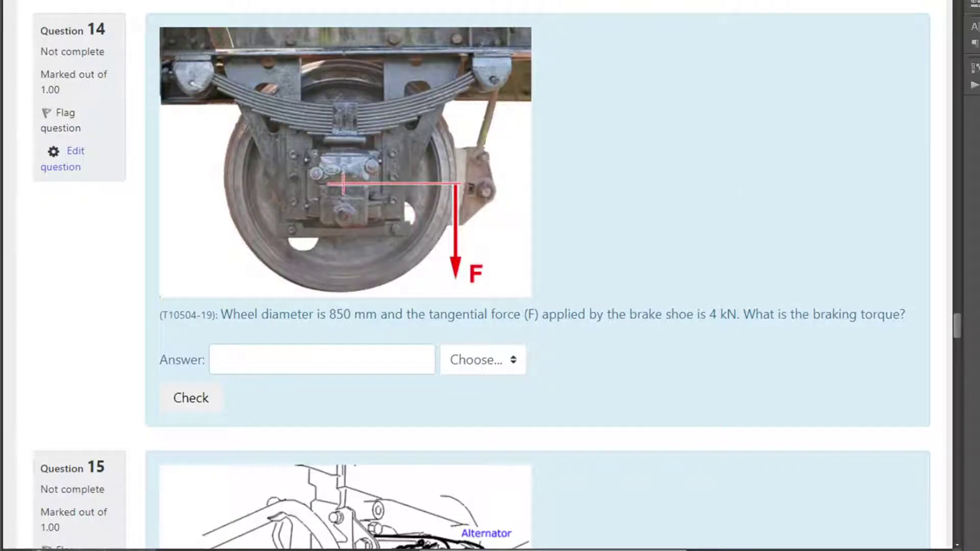
Step: Label the wheel radius R, underline 850 mm, and write R = 425 mm = 0.425 m
mouse_move(393, 163)
left_mouse_down()
mouse_move(403, 154)
mouse_move(411, 174)
left_mouse_up()
left_click_drag(331, 325, 359, 323)
mouse_move(34, 206)
left_mouse_down()
mouse_move(28, 234)
mouse_move(58, 221)
left_mouse_up()
left_click_drag(50, 226, 88, 227)
mouse_move(83, 207)
left_mouse_down()
mouse_move(81, 233)
mouse_move(127, 221)
mouse_move(143, 224)
mouse_move(141, 233)
left_mouse_up()
left_click_drag(52, 259, 60, 258)
mouse_move(52, 264)
left_mouse_down()
mouse_move(80, 255)
mouse_move(105, 270)
mouse_move(155, 272)
left_mouse_up()
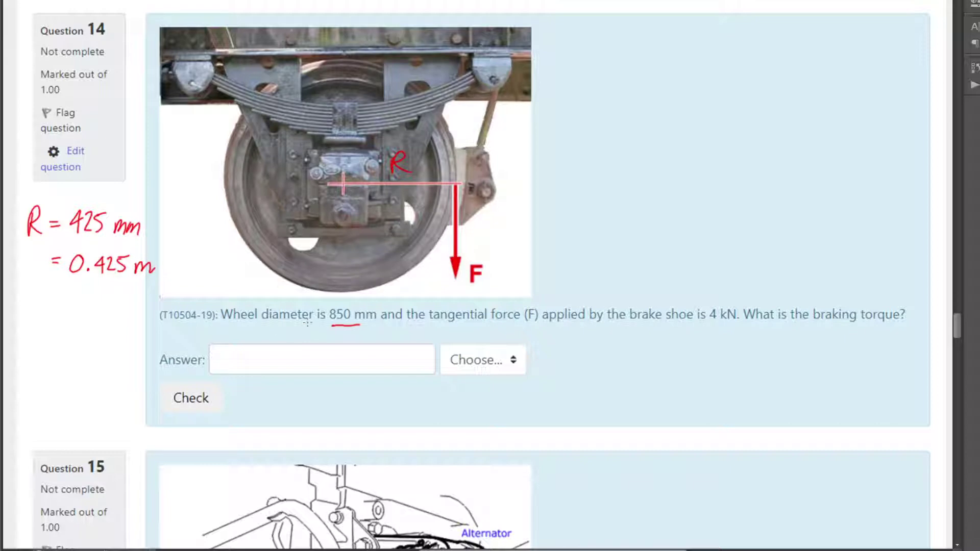
Step: Write F = 4kN by the force arrow, T = Fr beside the image, and mark the right angle
left_click_drag(495, 270, 506, 270)
left_click_drag(495, 275, 535, 277)
mouse_move(542, 261)
left_mouse_down()
mouse_move(538, 284)
mouse_move(566, 263)
left_mouse_up()
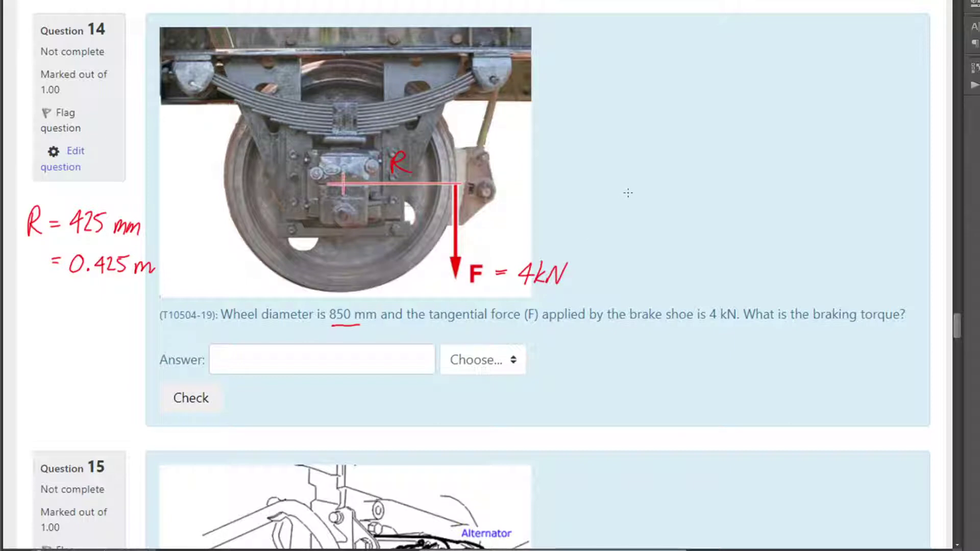
mouse_move(611, 41)
left_mouse_down()
mouse_move(611, 61)
mouse_move(627, 41)
mouse_move(666, 60)
left_mouse_up()
mouse_move(666, 42)
left_mouse_down()
mouse_move(680, 42)
mouse_move(688, 60)
mouse_move(698, 51)
left_mouse_up()
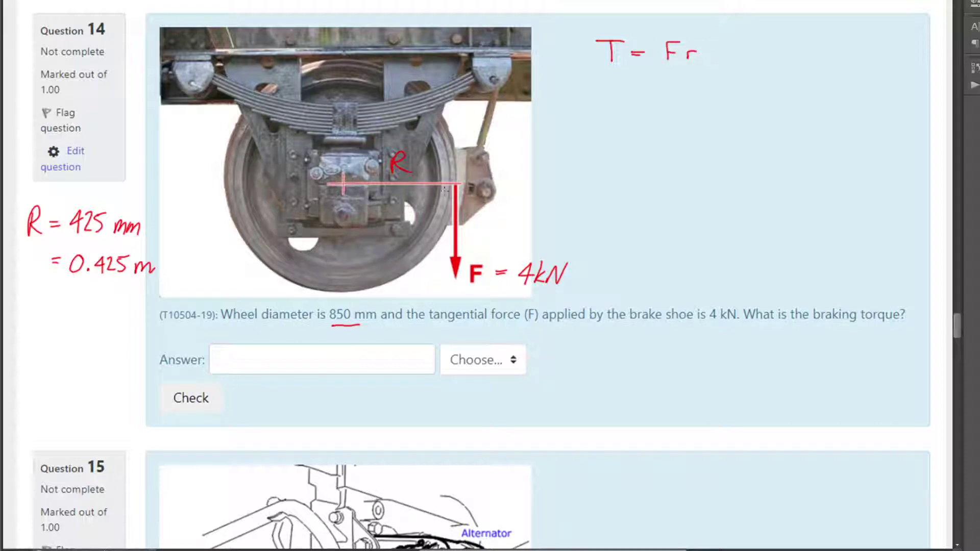
left_click_drag(443, 187, 450, 198)
Step: Note units Nm, N and m, and write the working line T = 4000 × 0.425 ending with =
mouse_move(631, 90)
left_mouse_down()
mouse_move(729, 104)
mouse_move(718, 105)
left_mouse_up()
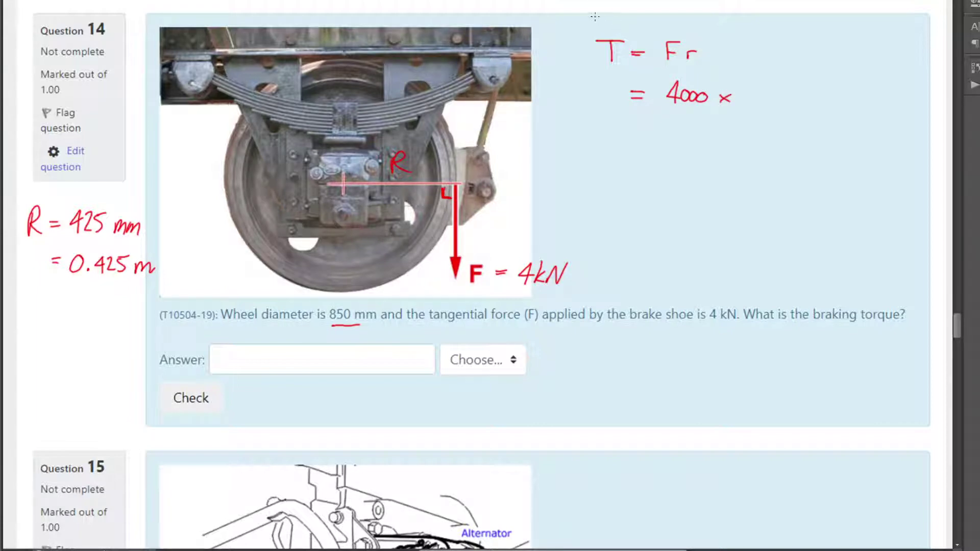
left_click_drag(588, 23, 604, 3)
mouse_move(606, 22)
left_mouse_down()
mouse_move(617, 20)
mouse_move(613, 1)
mouse_move(606, 33)
mouse_move(627, 11)
mouse_move(672, 15)
mouse_move(681, 3)
mouse_move(656, 10)
mouse_move(687, 6)
mouse_move(720, 24)
mouse_move(735, 15)
mouse_move(727, 30)
left_mouse_up()
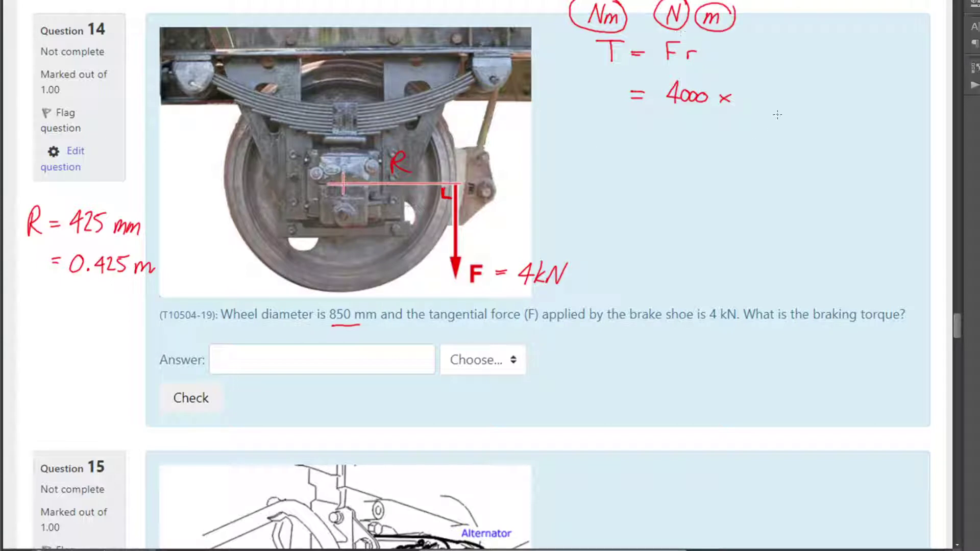
mouse_move(754, 83)
left_mouse_down()
mouse_move(776, 103)
mouse_move(784, 96)
left_mouse_up()
left_click(763, 99)
left_click_drag(784, 90, 798, 102)
left_click_drag(799, 85, 811, 84)
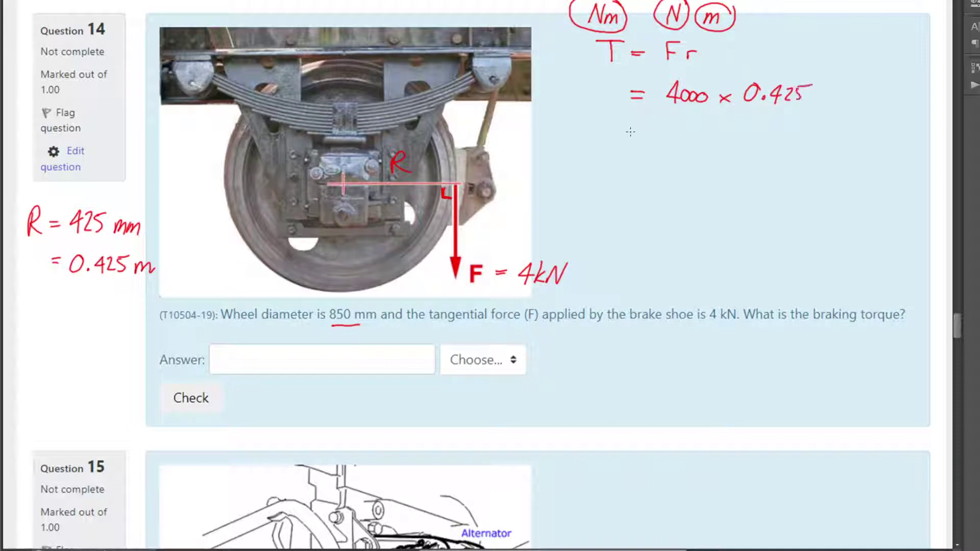
left_click_drag(630, 129, 640, 129)
left_click_drag(629, 134, 640, 134)
key("alt+Tab")
Step: Compute 4000*0.425 = 1,700 in Calculator and write = 1700 Nm in red ink
type("400")
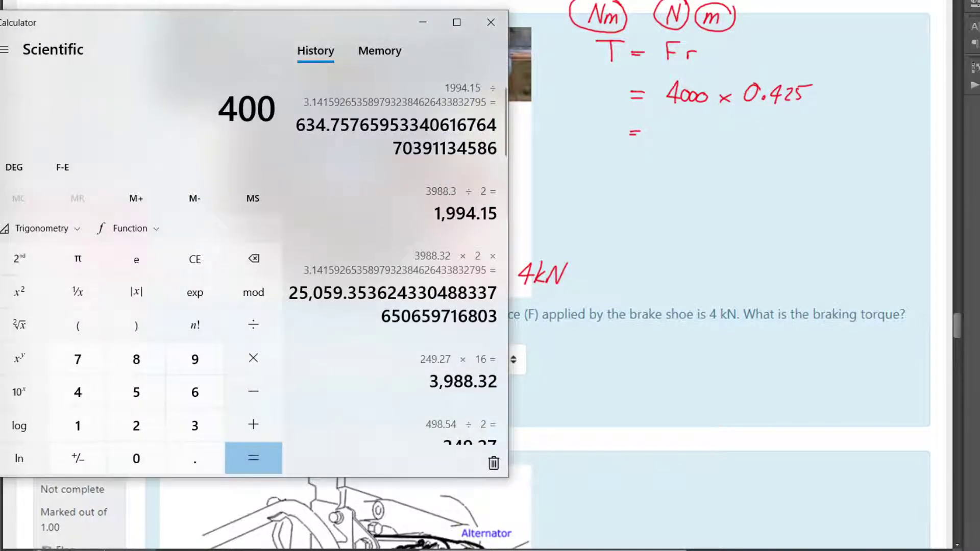
type("0*0.425")
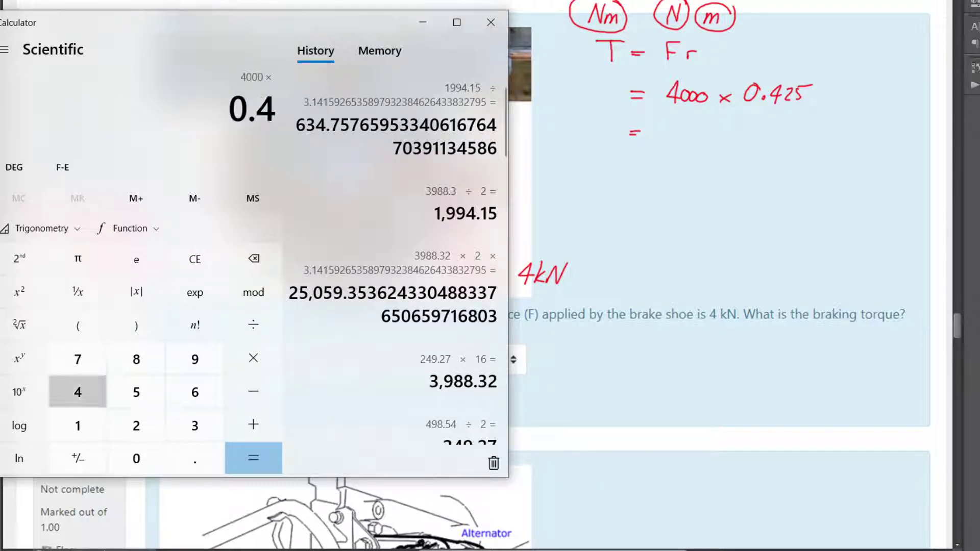
key("Return")
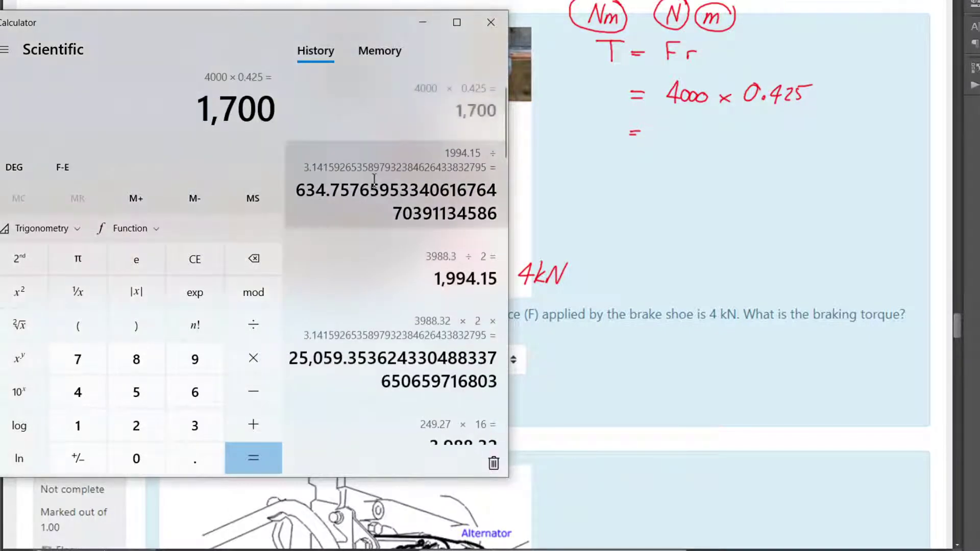
mouse_move(663, 128)
left_mouse_down()
mouse_move(660, 146)
mouse_move(678, 129)
mouse_move(673, 144)
mouse_move(690, 129)
mouse_move(723, 146)
left_mouse_up()
mouse_move(725, 122)
left_mouse_down()
mouse_move(736, 146)
mouse_move(737, 122)
left_mouse_up()
left_click_drag(739, 134, 755, 148)
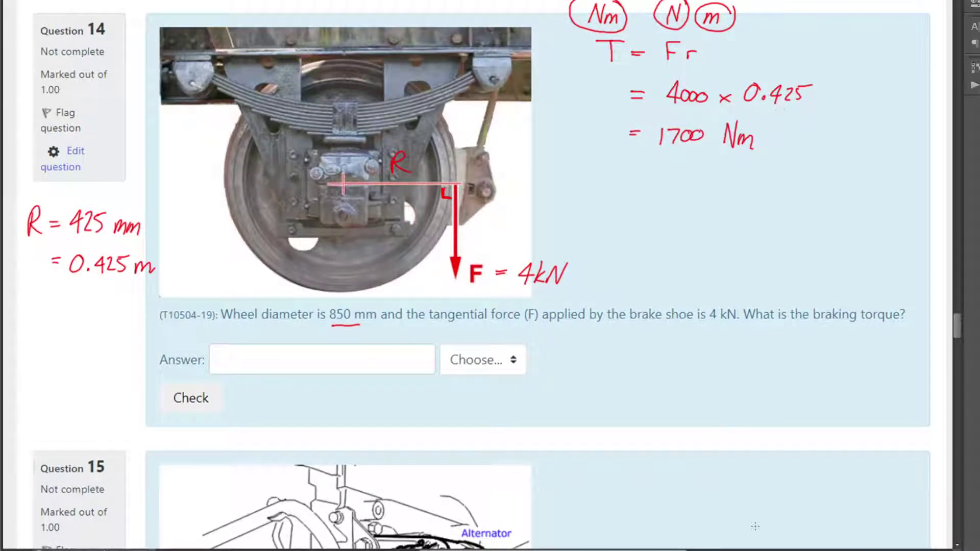
Step: Enter 1700 with unit Nm as Question 14's answer in Moodle and check it
left_click(663, 490)
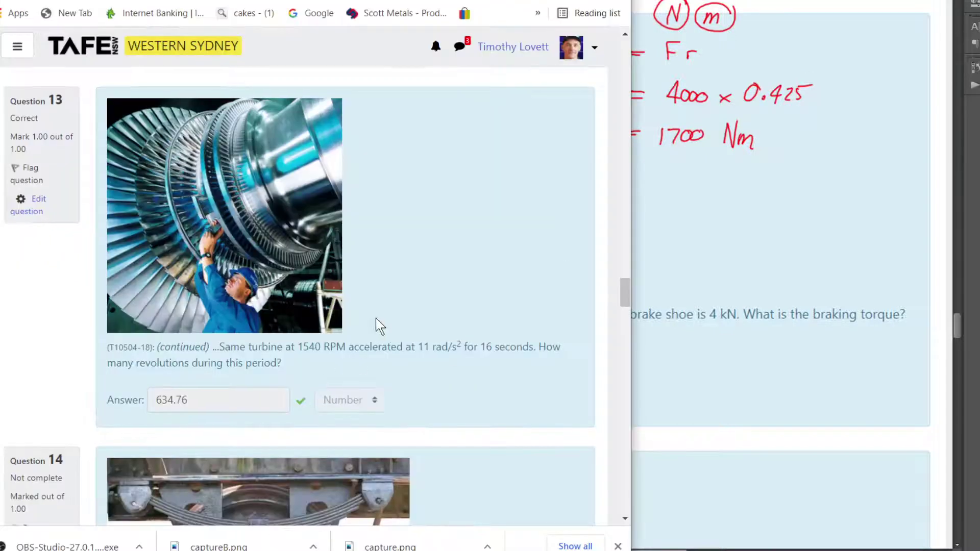
scroll(306, 327, "down", 7)
left_click(189, 371)
type("1700")
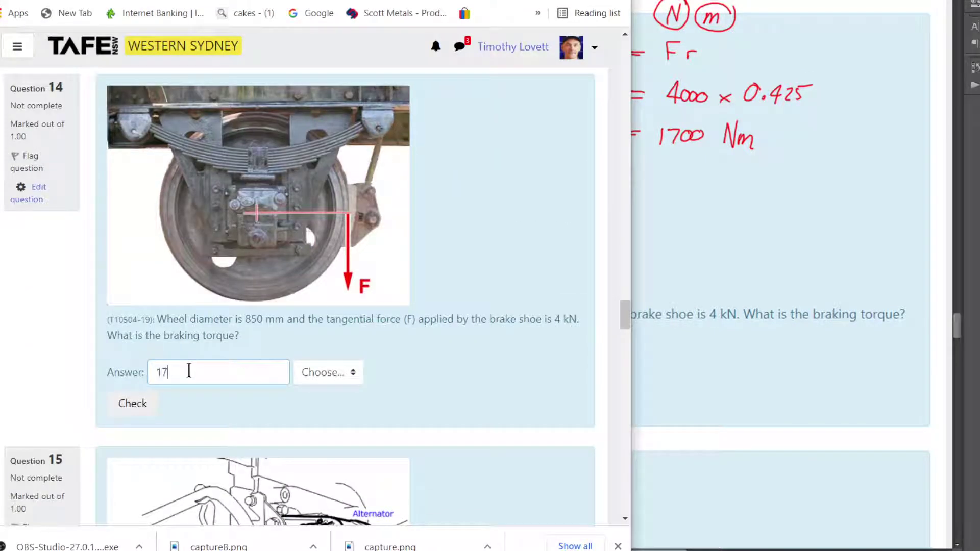
left_click(350, 374)
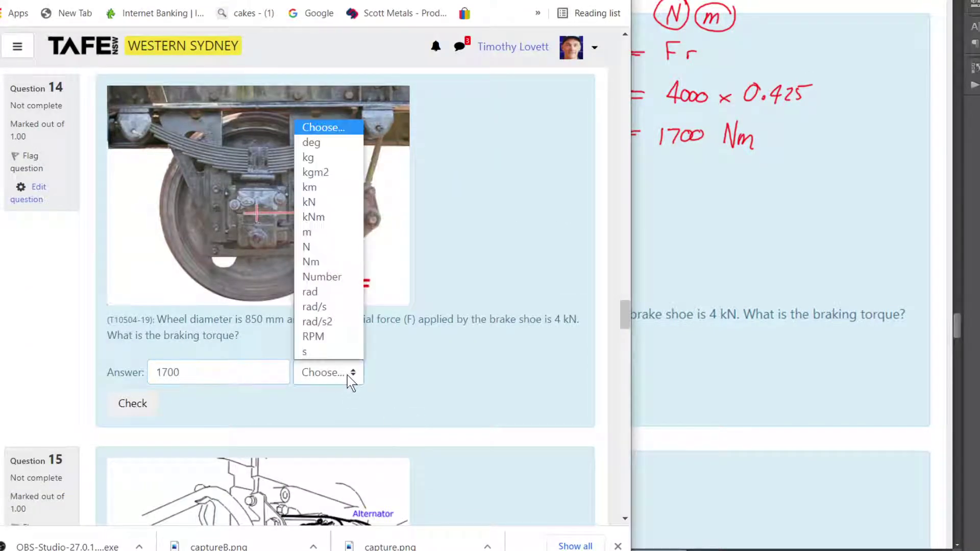
left_click(312, 261)
left_click(153, 404)
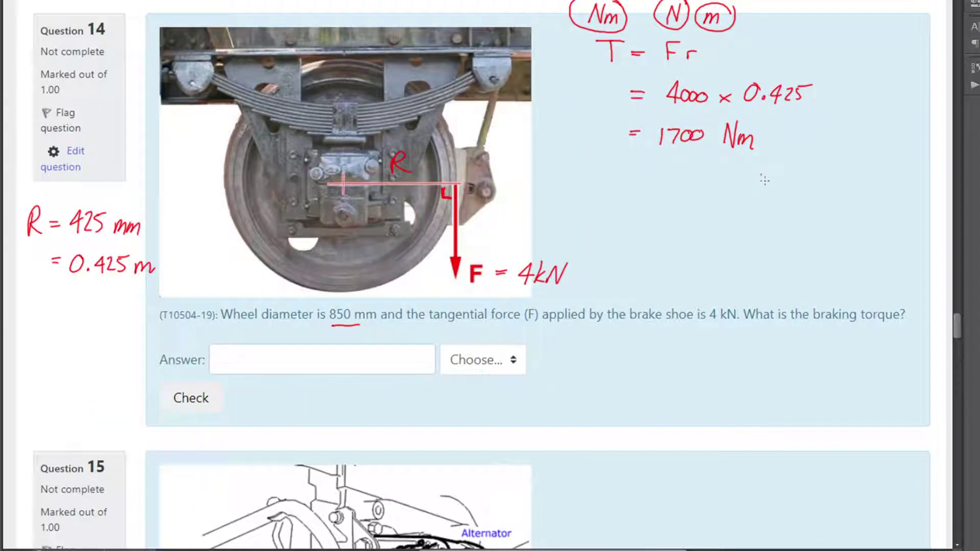
Step: Tick the 1700 Nm result and scroll down to Question 15 on V-belt torque
left_click_drag(759, 171, 806, 136)
left_click_drag(957, 320, 957, 344)
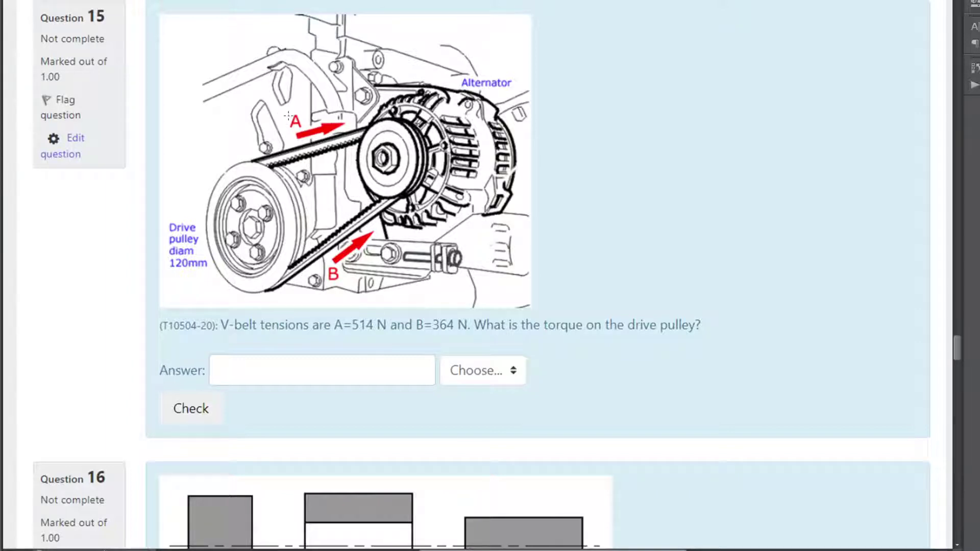
Step: Label belt tensions 514 at A and 364 at B, and draw a rotation arrow on the pulley's left side
mouse_move(296, 99)
left_mouse_down()
mouse_move(293, 107)
mouse_move(321, 100)
mouse_move(339, 77)
left_mouse_up()
mouse_move(341, 282)
left_mouse_down()
mouse_move(350, 287)
mouse_move(343, 300)
mouse_move(388, 273)
mouse_move(340, 274)
mouse_move(359, 307)
mouse_move(390, 270)
left_mouse_up()
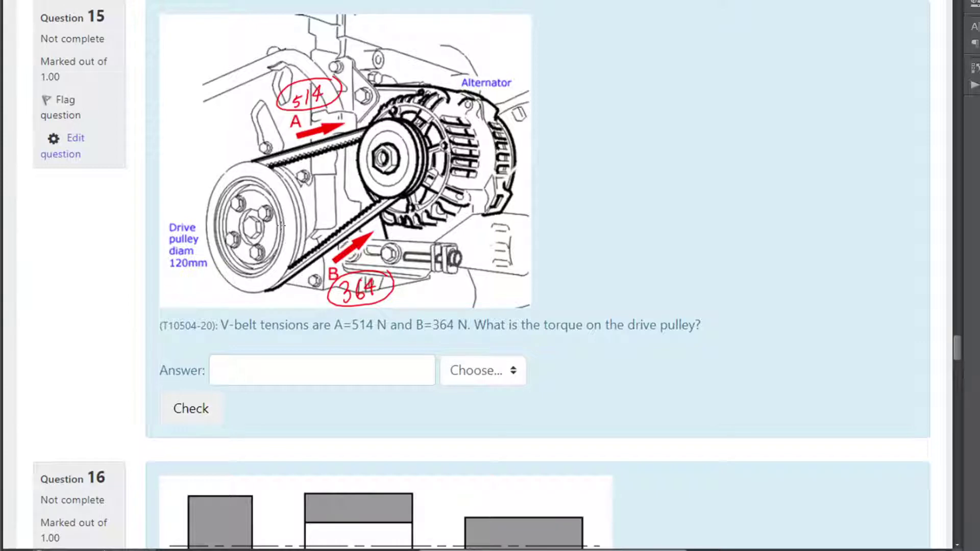
mouse_move(286, 244)
left_mouse_down()
mouse_move(284, 253)
mouse_move(232, 269)
mouse_move(218, 205)
mouse_move(271, 179)
mouse_move(265, 174)
left_mouse_up()
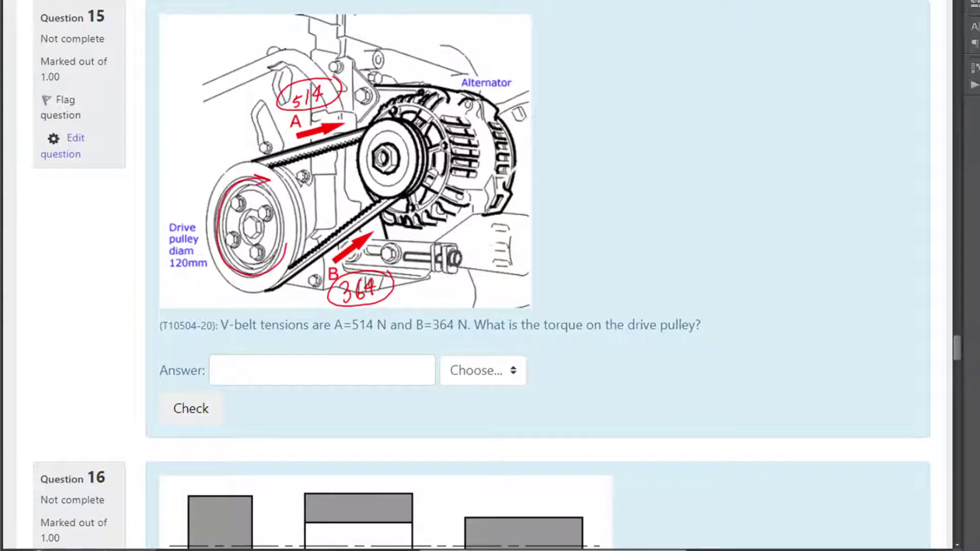
key("ctrl+z")
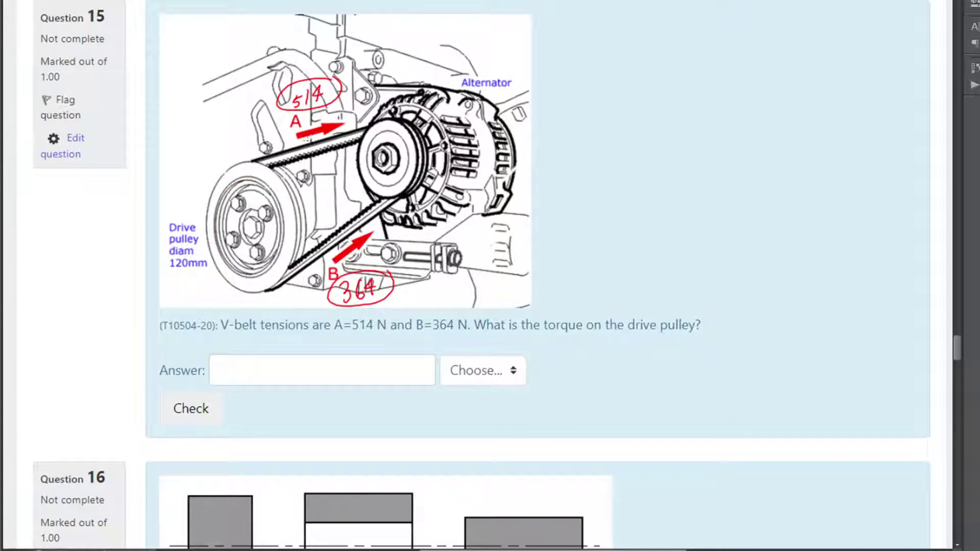
mouse_move(220, 162)
left_mouse_down()
mouse_move(193, 214)
mouse_move(187, 203)
mouse_move(193, 208)
left_mouse_up()
left_click_drag(295, 153, 315, 146)
Step: Underline 120mm and sketch the pulley circle with radius 0.06
left_click_drag(171, 273, 202, 272)
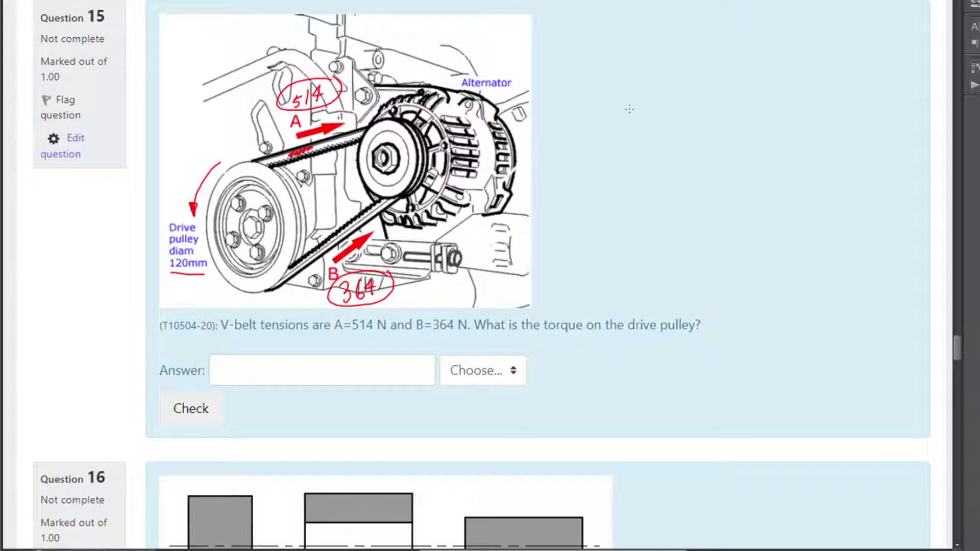
mouse_move(698, 62)
left_mouse_down()
mouse_move(678, 49)
mouse_move(631, 104)
mouse_move(700, 124)
mouse_move(703, 72)
mouse_move(689, 53)
left_mouse_up()
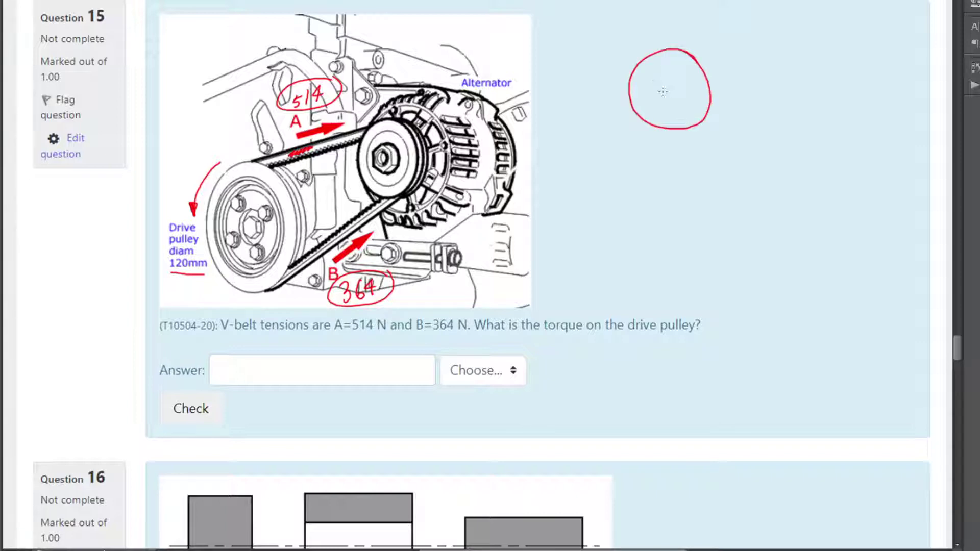
left_click_drag(671, 89, 672, 51)
mouse_move(672, 89)
left_mouse_down()
mouse_move(668, 127)
mouse_move(683, 104)
mouse_move(704, 109)
left_mouse_up()
left_click(686, 112)
Step: Draw belt force arrows labelled 514 and 364 with their opposing moment directions
mouse_move(674, 51)
left_mouse_down()
mouse_move(744, 51)
mouse_move(736, 58)
mouse_move(760, 54)
mouse_move(766, 40)
mouse_move(771, 54)
mouse_move(787, 47)
left_mouse_up()
left_click_drag(784, 40, 783, 54)
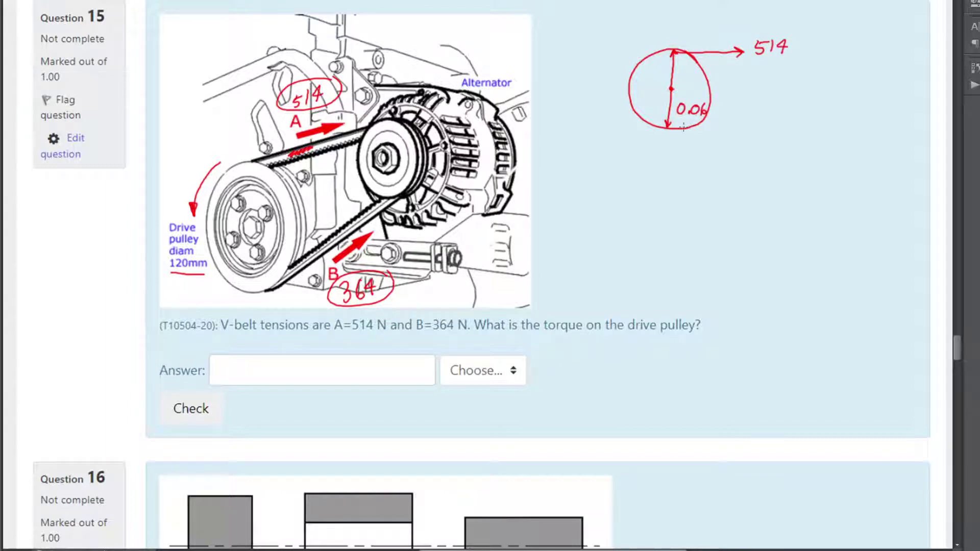
left_click_drag(672, 129, 740, 130)
mouse_move(740, 130)
left_mouse_down()
mouse_move(733, 134)
mouse_move(756, 131)
mouse_move(748, 138)
left_mouse_up()
left_click_drag(771, 125, 769, 132)
left_click_drag(781, 131, 768, 133)
left_click_drag(788, 132, 767, 133)
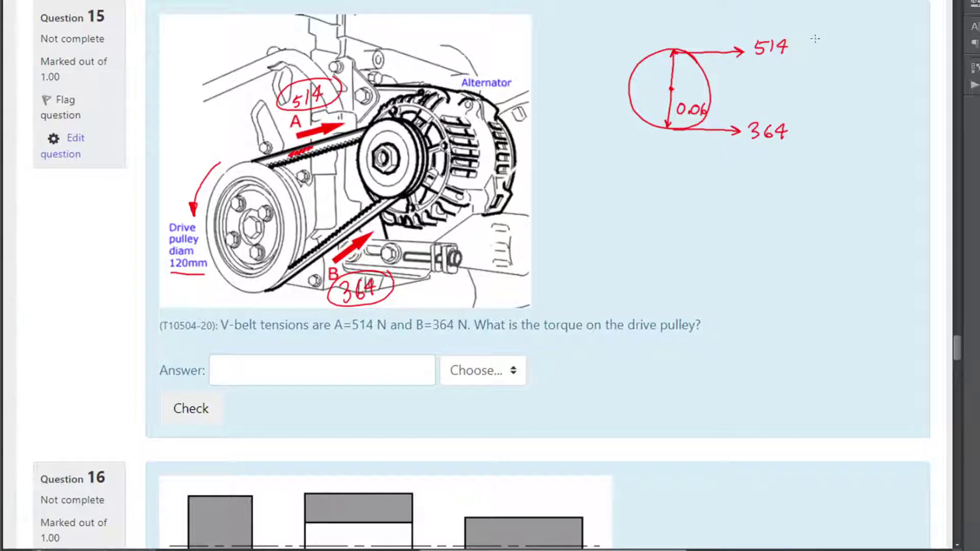
mouse_move(822, 51)
left_mouse_down()
mouse_move(810, 55)
mouse_move(834, 35)
left_mouse_up()
mouse_move(816, 139)
left_mouse_down()
mouse_move(822, 118)
mouse_move(815, 124)
left_mouse_up()
Step: Write the torque equation T = (514 × 0.06) − (364 × 0.06) and start the result line
mouse_move(555, 180)
left_mouse_down()
mouse_move(551, 199)
mouse_move(565, 179)
left_mouse_up()
mouse_move(567, 187)
left_mouse_down()
mouse_move(647, 198)
mouse_move(664, 185)
mouse_move(670, 198)
left_mouse_up()
mouse_move(681, 184)
left_mouse_down()
mouse_move(677, 195)
mouse_move(682, 185)
left_mouse_up()
mouse_move(695, 183)
left_mouse_down()
mouse_move(689, 194)
mouse_move(706, 190)
mouse_move(696, 210)
left_mouse_up()
left_click_drag(601, 174, 595, 209)
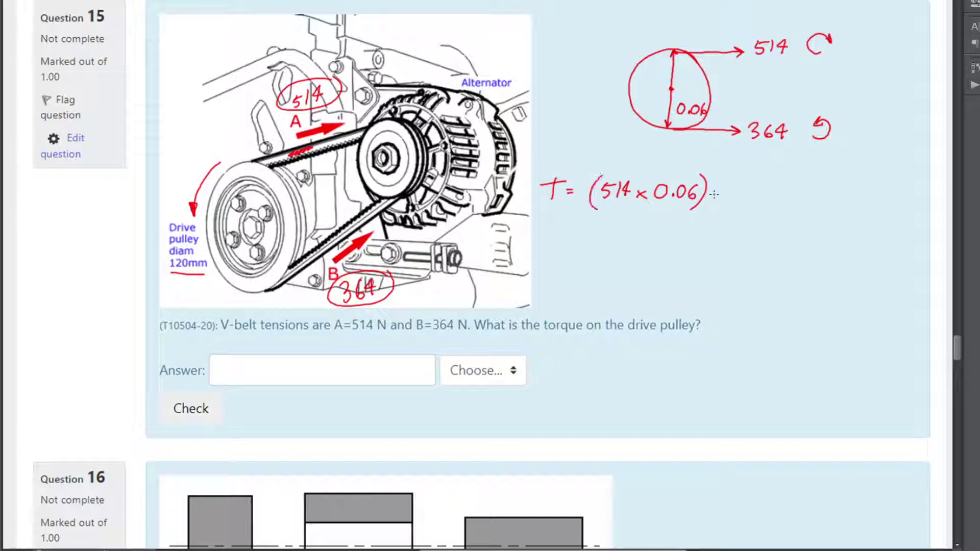
mouse_move(713, 195)
left_mouse_down()
mouse_move(744, 208)
mouse_move(761, 191)
mouse_move(752, 206)
mouse_move(812, 185)
mouse_move(830, 197)
mouse_move(839, 187)
mouse_move(849, 209)
left_mouse_up()
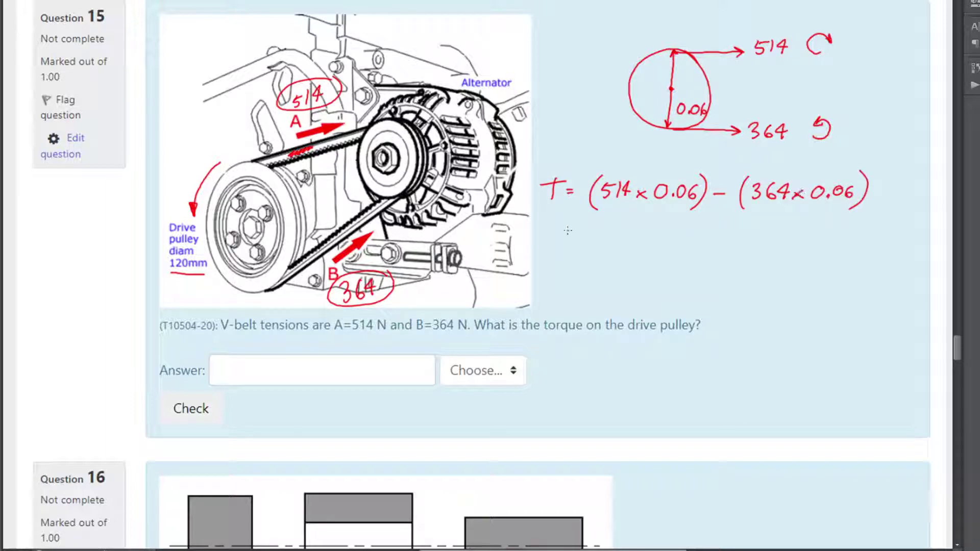
left_click_drag(567, 230, 574, 230)
left_click_drag(567, 233, 575, 233)
Step: Compute 514*0.06 = 30.84 in Calculator and write 30.84 on the result line
key("alt+Tab")
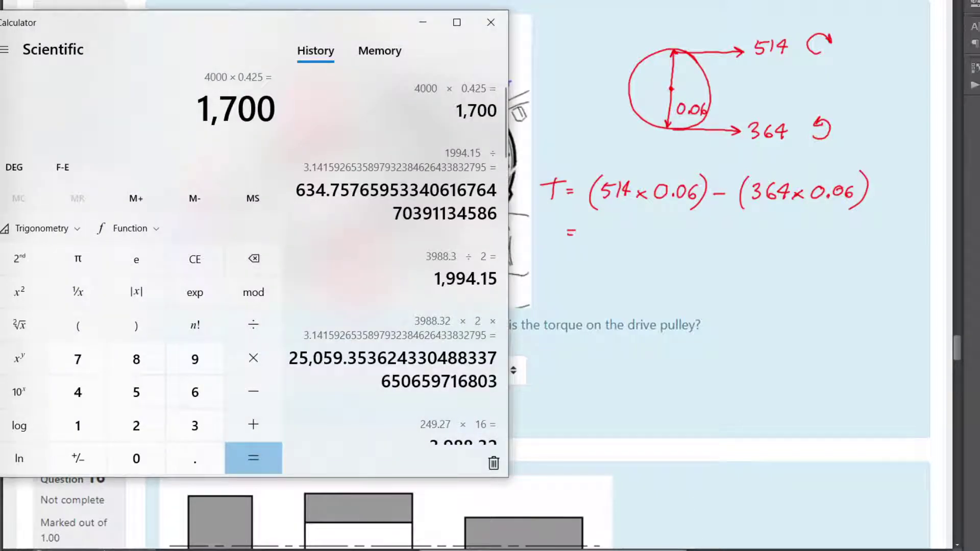
type("514")
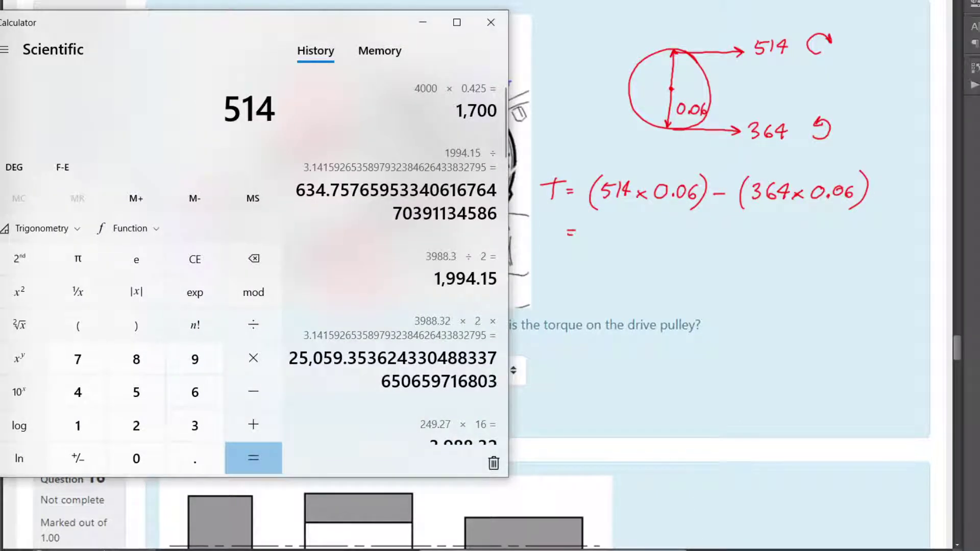
type("*0.")
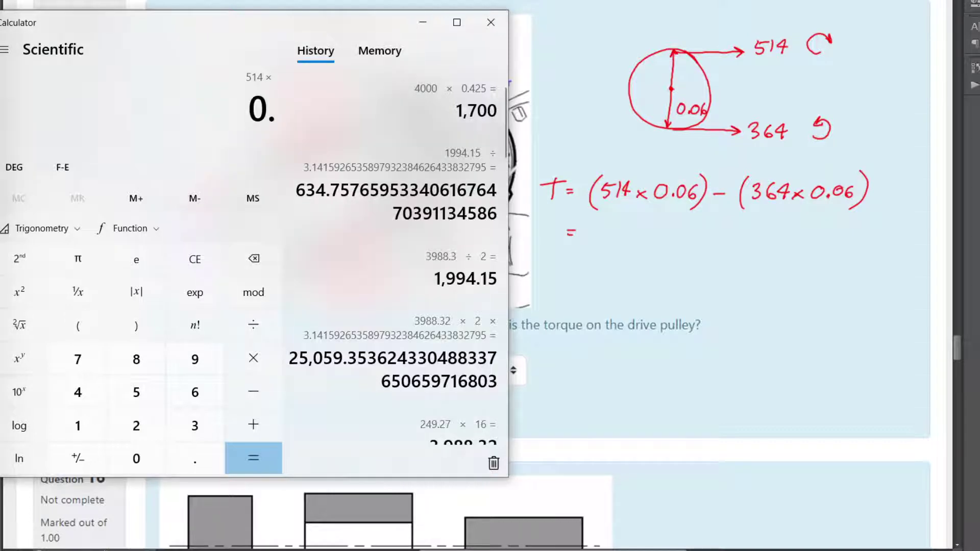
type("06")
key("Return")
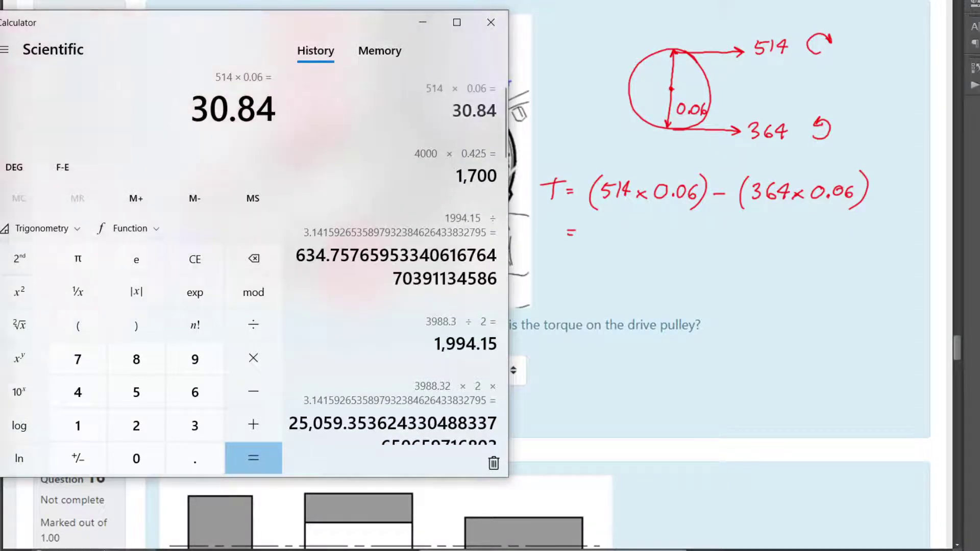
left_click(607, 227)
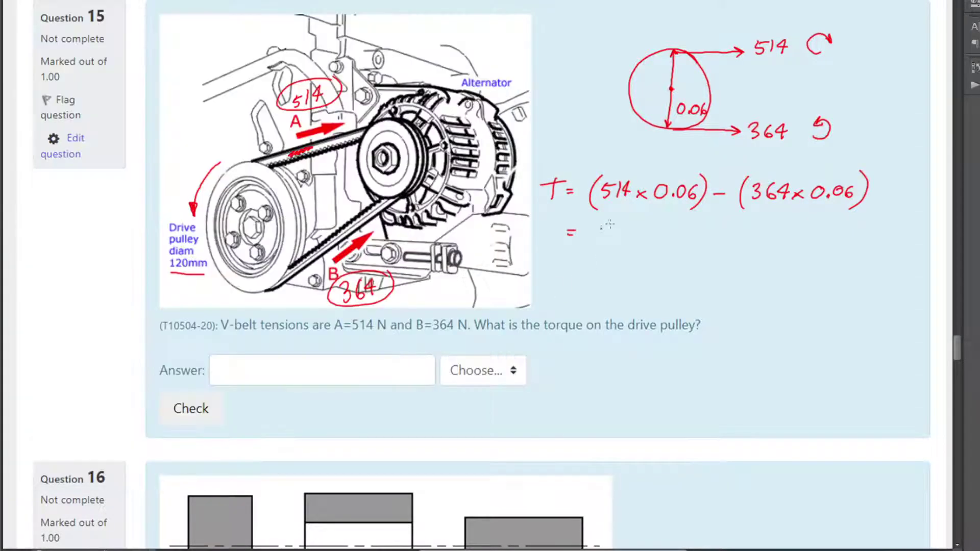
mouse_move(602, 224)
left_mouse_down()
mouse_move(612, 240)
mouse_move(626, 225)
mouse_move(665, 242)
left_mouse_up()
left_click(633, 236)
left_click_drag(703, 233, 708, 234)
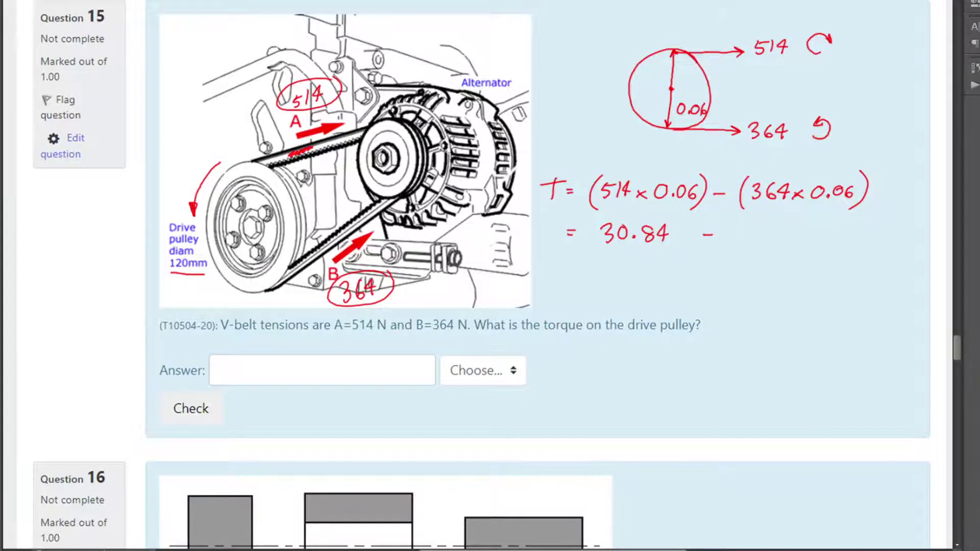
Step: Compute 364*0.06 = 21.84, write − 21.84, and start the next line with =
key("alt+Tab")
type("36")
type("4*0.05")
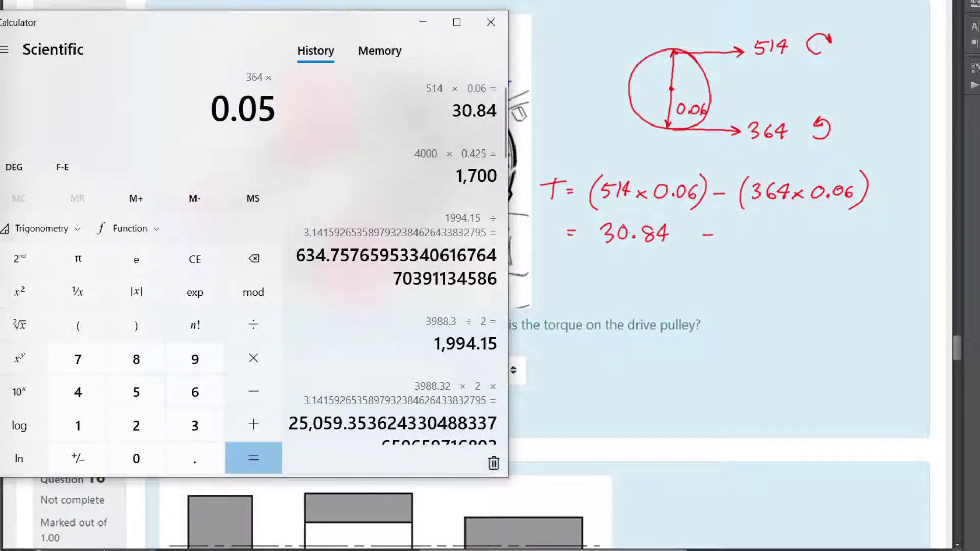
key("BackSpace")
type("6")
key("Return")
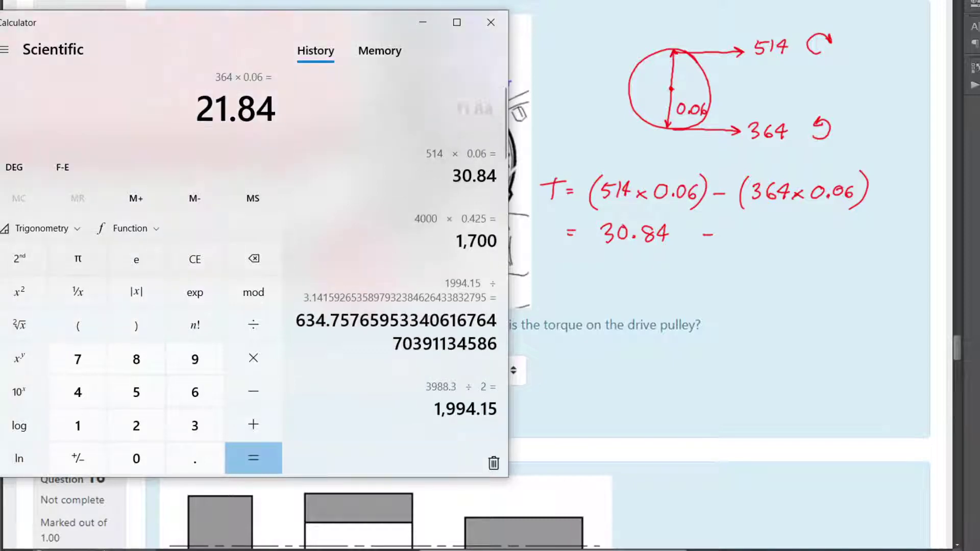
key("alt+Tab")
mouse_move(733, 225)
left_mouse_down()
mouse_move(728, 239)
mouse_move(746, 241)
left_mouse_up()
mouse_move(749, 225)
left_mouse_down()
mouse_move(748, 241)
mouse_move(780, 225)
left_mouse_up()
left_click(760, 235)
mouse_move(795, 226)
left_mouse_down()
mouse_move(794, 239)
mouse_move(804, 230)
left_mouse_up()
left_click_drag(565, 270, 574, 274)
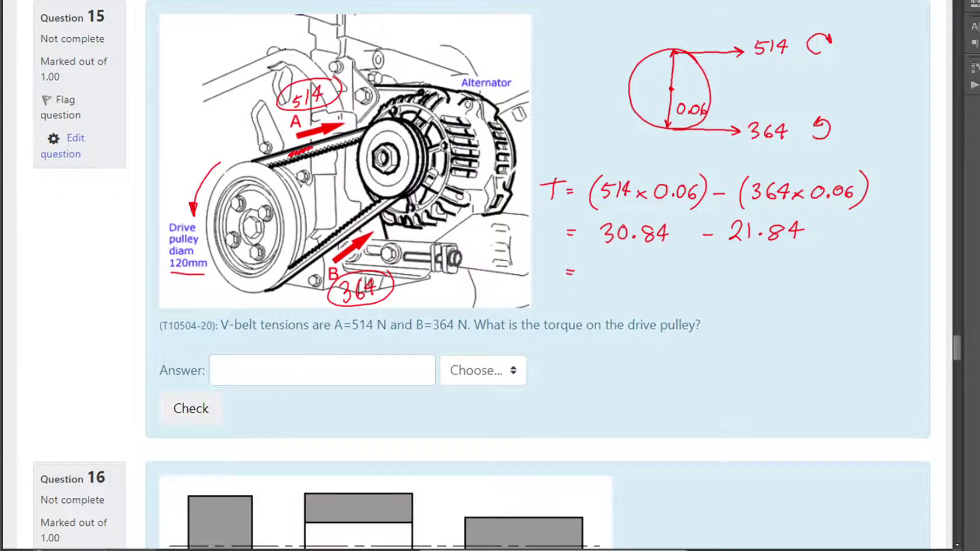
Step: Subtract the products in Calculator, write 9 Nm, and underline torque and drive pulley
key("alt+Tab")
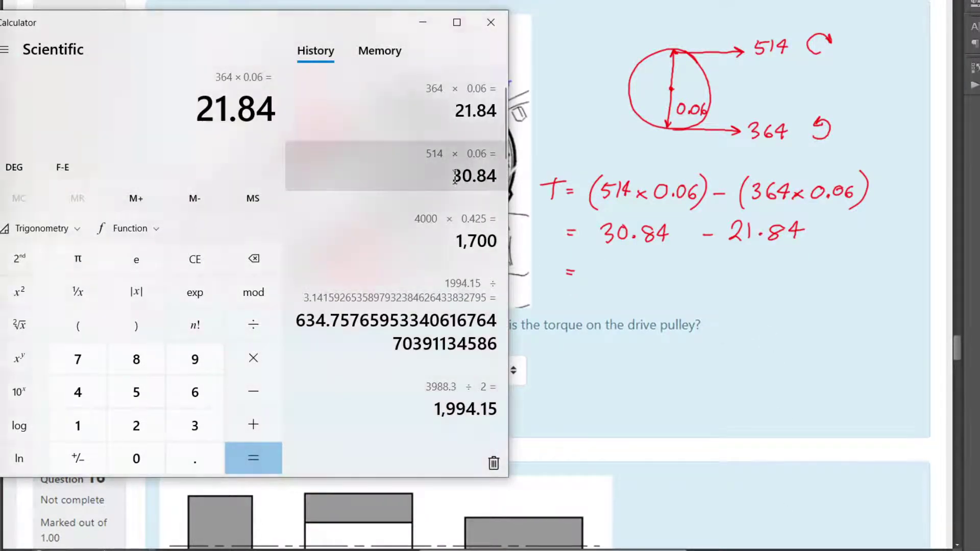
left_click_drag(452, 176, 496, 176)
key("ctrl+c")
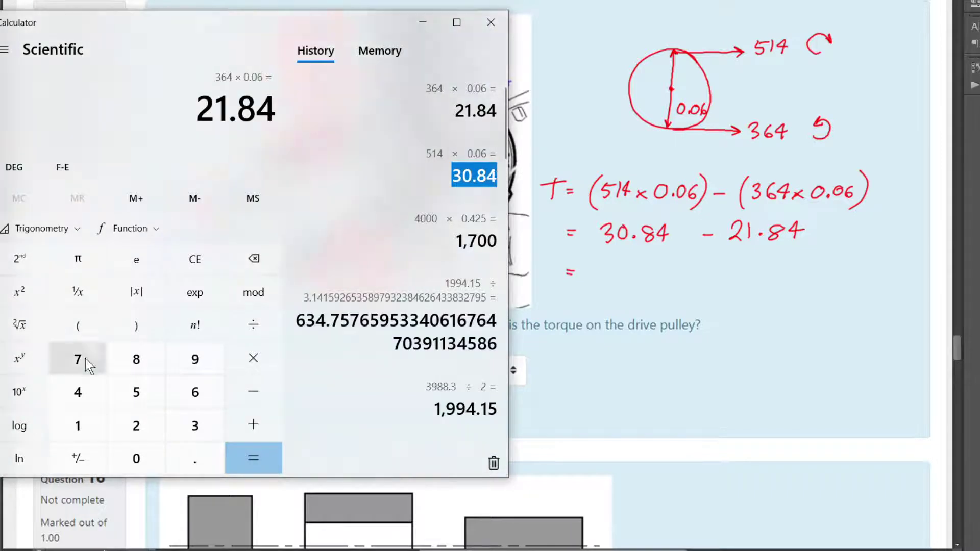
left_click(255, 392)
key("ctrl+v")
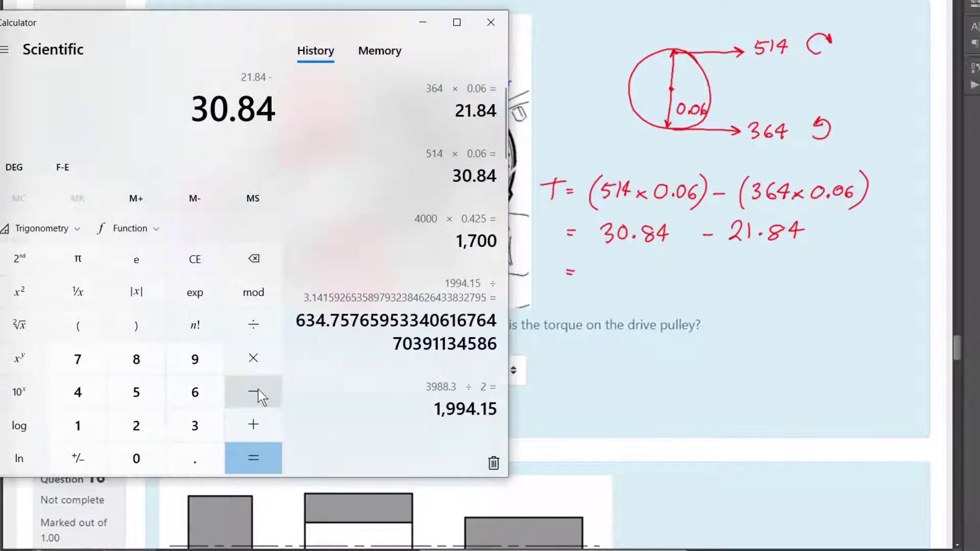
key("Return")
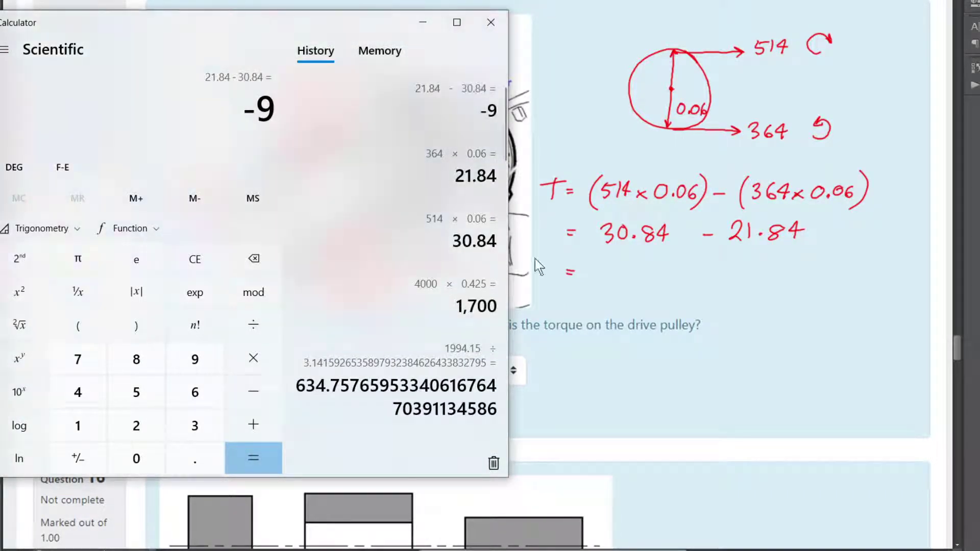
left_click(614, 269)
mouse_move(610, 264)
left_mouse_down()
mouse_move(603, 286)
mouse_move(626, 287)
mouse_move(642, 266)
mouse_move(657, 286)
left_mouse_up()
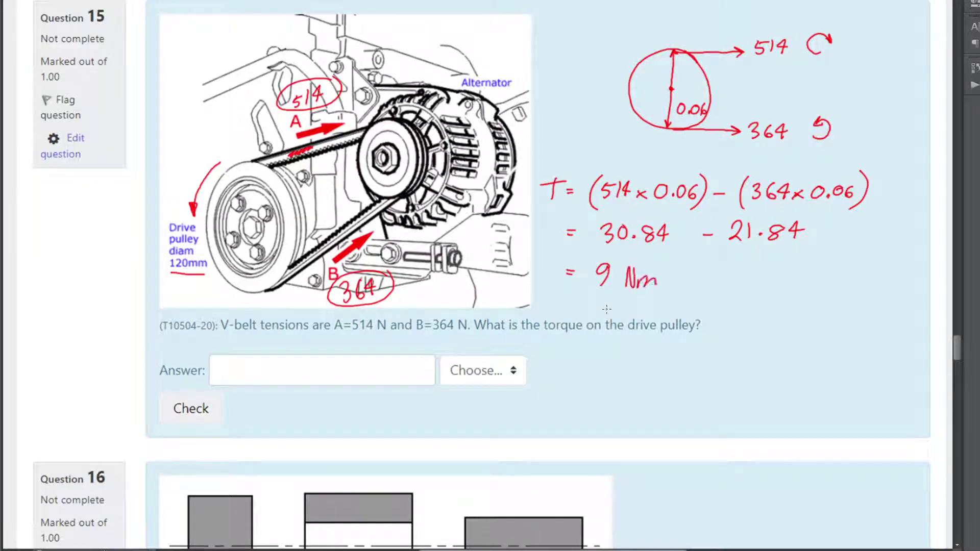
left_click_drag(549, 333, 675, 335)
Step: Enter 9 with unit Nm as Question 15's answer in Moodle and check it
mouse_move(332, 365)
left_mouse_down()
mouse_move(321, 369)
mouse_move(328, 392)
left_mouse_up()
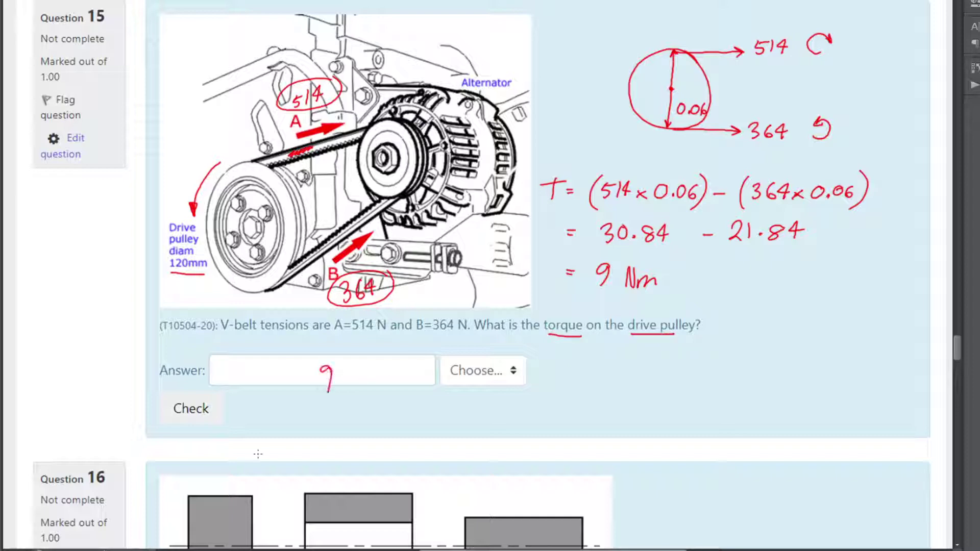
key("alt+Tab")
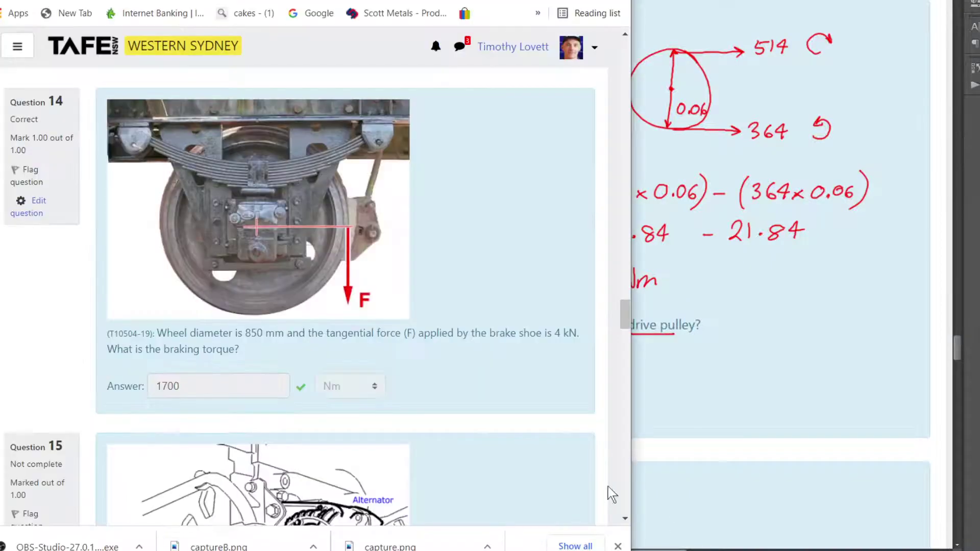
scroll(494, 376, "down", 6)
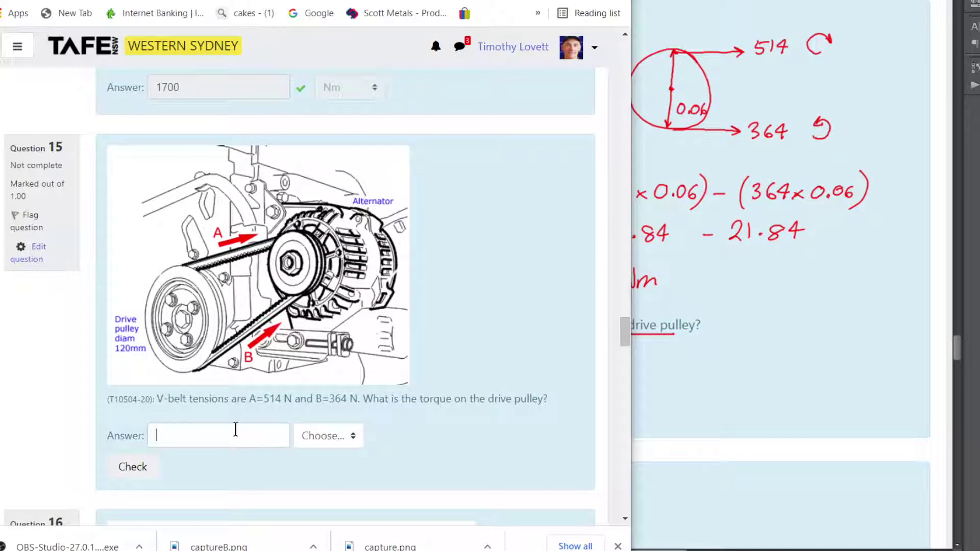
type("9")
left_click(353, 442)
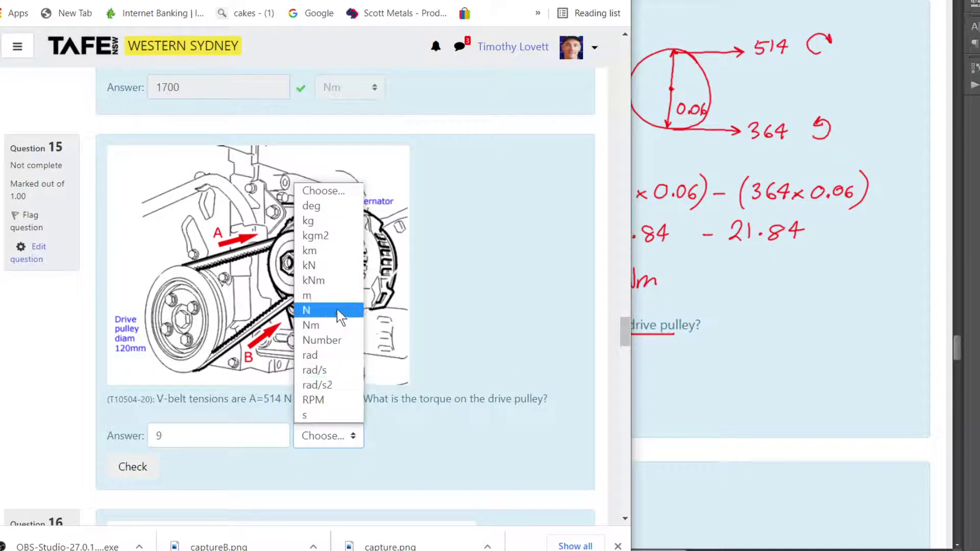
left_click(338, 324)
left_click(147, 466)
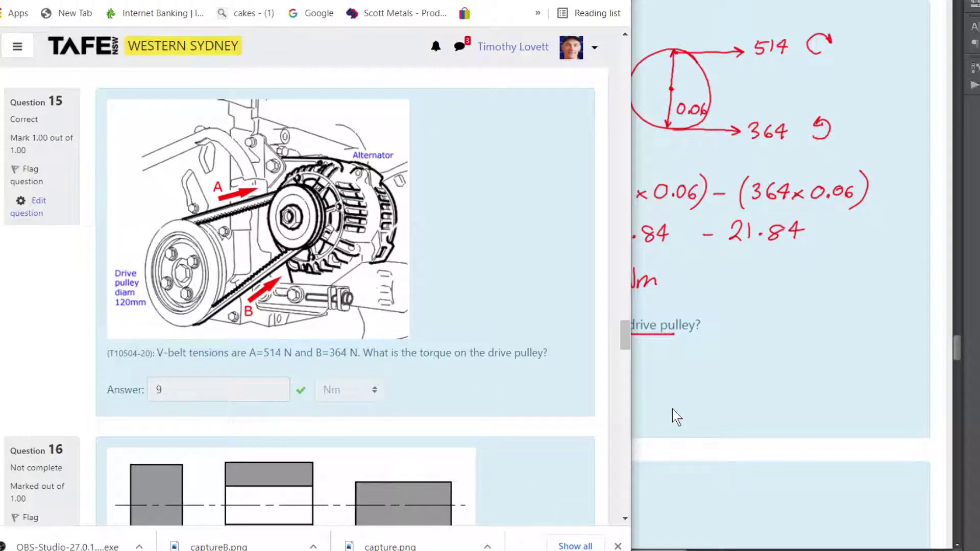
Step: Tick the finished Question 15 working and scroll down to Question 16
left_click(832, 311)
left_click_drag(843, 295, 877, 272)
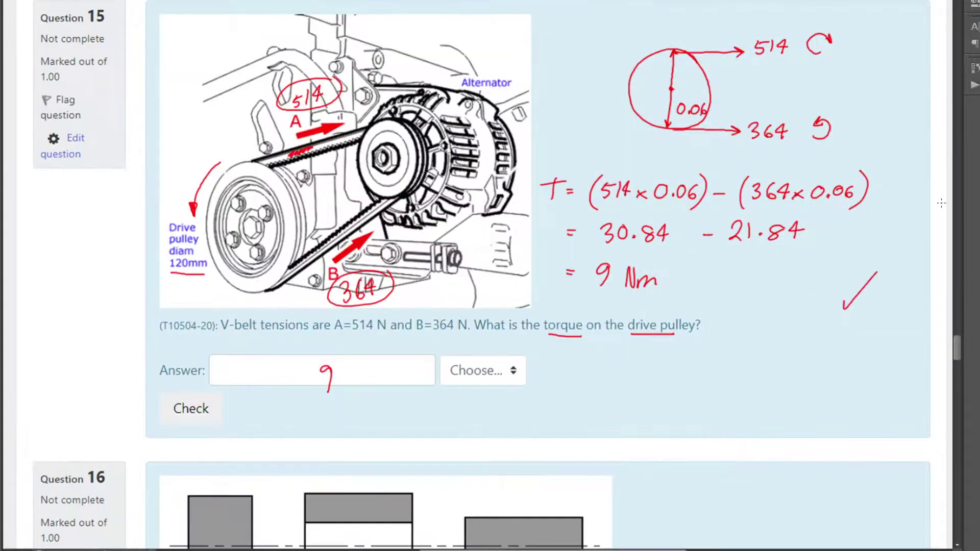
left_click_drag(958, 346, 959, 367)
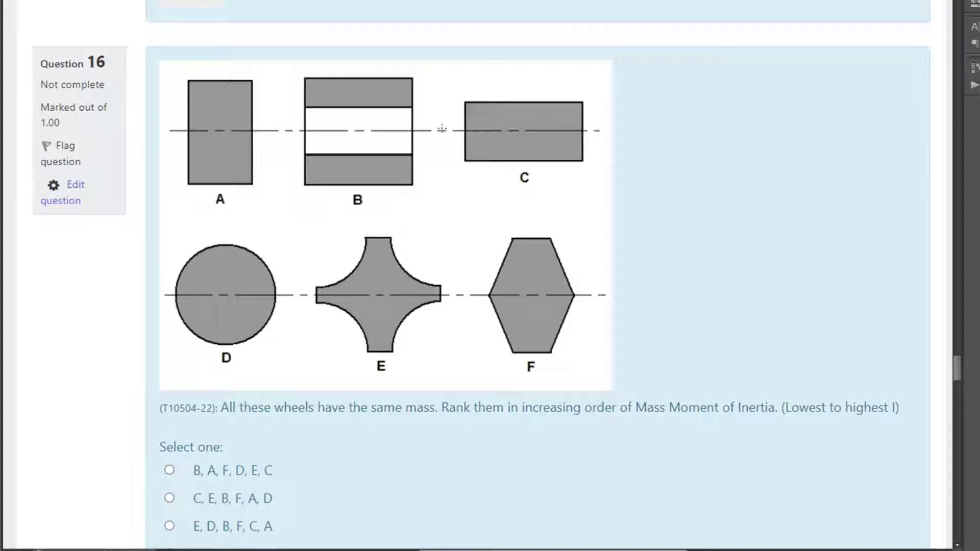
Step: Sketch wheels A (short cylinder), B (hollow cylinder) and C (long thin rod) in 3D
mouse_move(670, 59)
left_mouse_down()
mouse_move(658, 102)
mouse_move(684, 102)
mouse_move(696, 66)
left_mouse_up()
left_click_drag(683, 100, 660, 102)
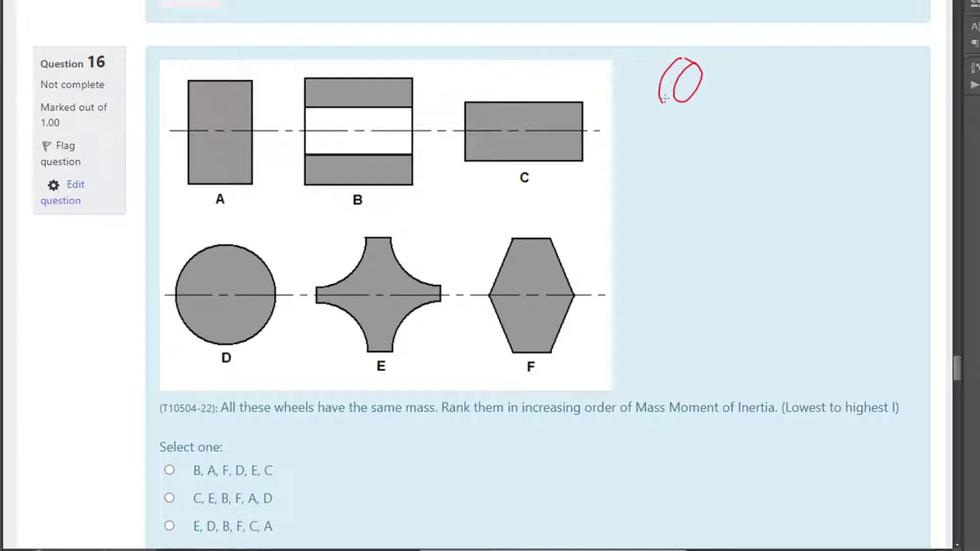
mouse_move(722, 80)
left_mouse_down()
mouse_move(735, 76)
mouse_move(717, 105)
mouse_move(754, 112)
mouse_move(768, 91)
mouse_move(747, 105)
mouse_move(758, 96)
mouse_move(734, 77)
left_mouse_up()
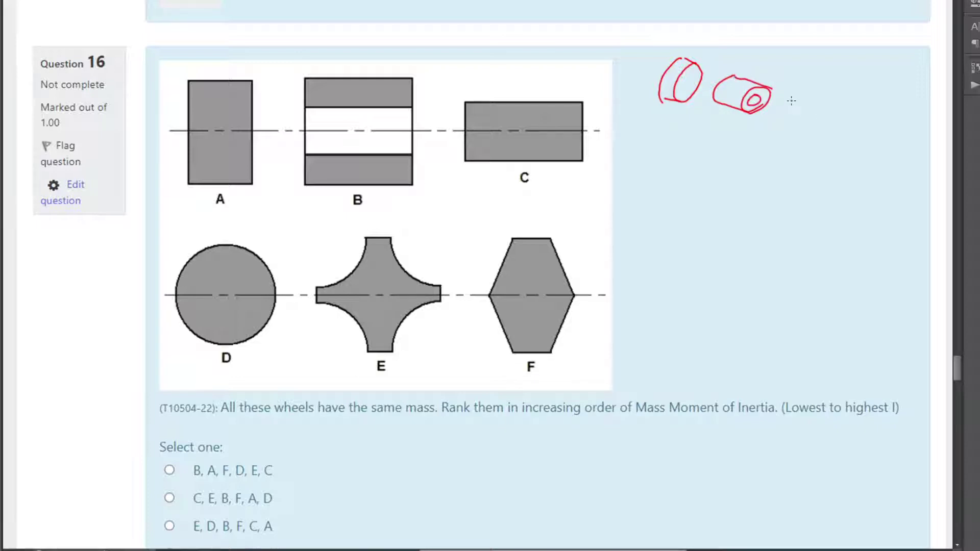
mouse_move(790, 102)
left_mouse_down()
mouse_move(821, 128)
mouse_move(824, 110)
mouse_move(788, 100)
left_mouse_up()
Step: Sketch wheel D as a ball, and wheels E and F, as red 3D solids
mouse_move(671, 119)
left_mouse_down()
mouse_move(632, 127)
mouse_move(678, 142)
mouse_move(674, 122)
left_mouse_up()
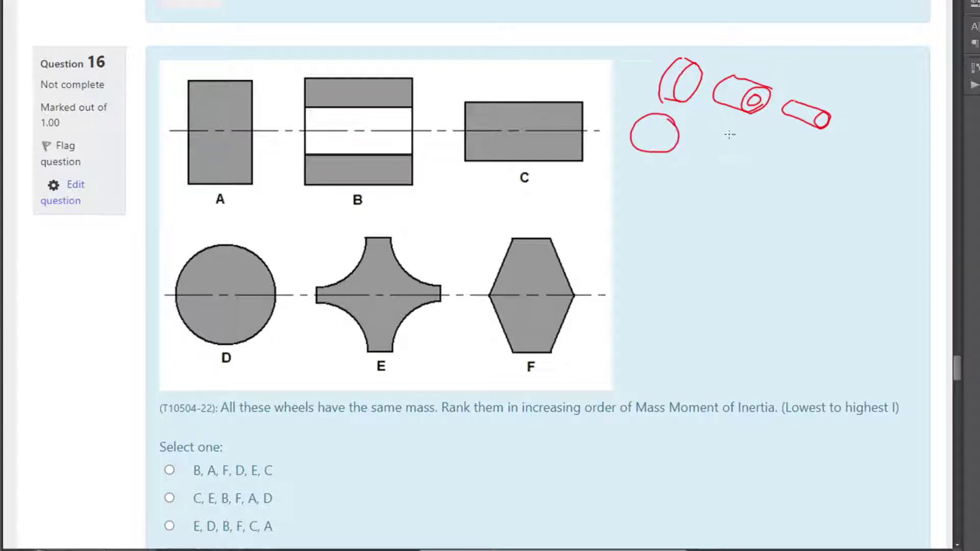
left_click_drag(735, 131, 720, 176)
mouse_move(738, 131)
left_mouse_down()
mouse_move(723, 130)
mouse_move(689, 163)
mouse_move(719, 177)
left_mouse_up()
mouse_move(734, 137)
left_mouse_down()
mouse_move(734, 164)
mouse_move(739, 155)
mouse_move(737, 162)
mouse_move(692, 148)
left_mouse_up()
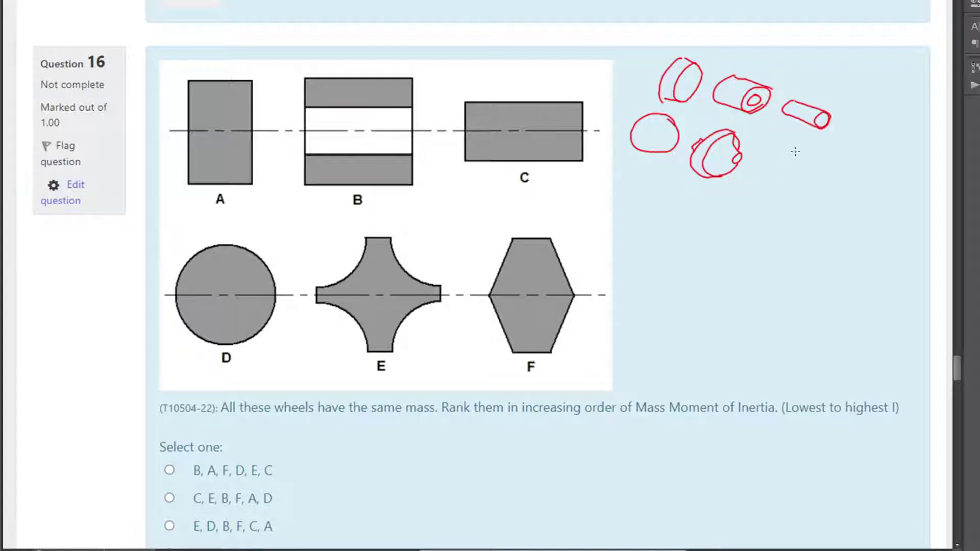
left_click_drag(795, 152, 778, 189)
mouse_move(793, 145)
left_mouse_down()
mouse_move(768, 149)
mouse_move(784, 188)
left_mouse_up()
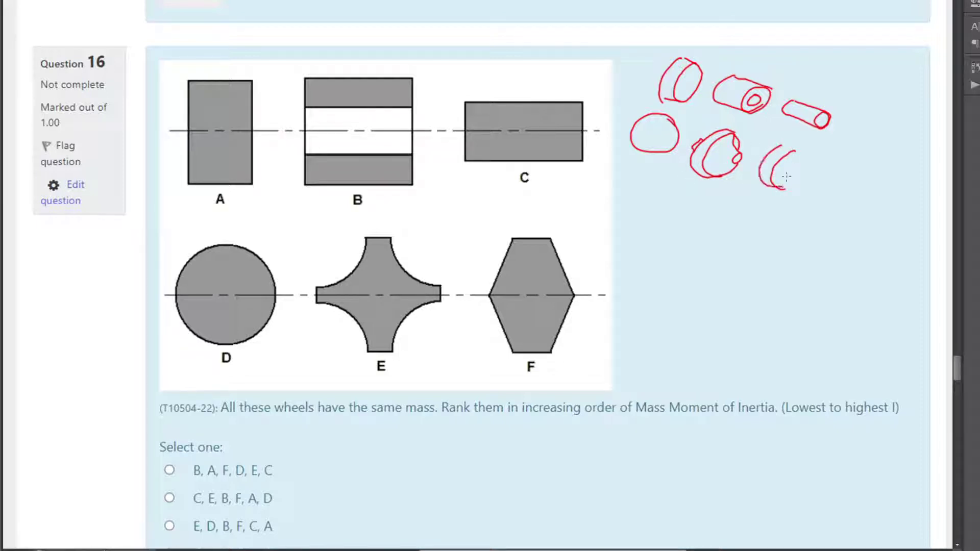
mouse_move(795, 151)
left_mouse_down()
mouse_move(795, 182)
mouse_move(782, 180)
left_mouse_up()
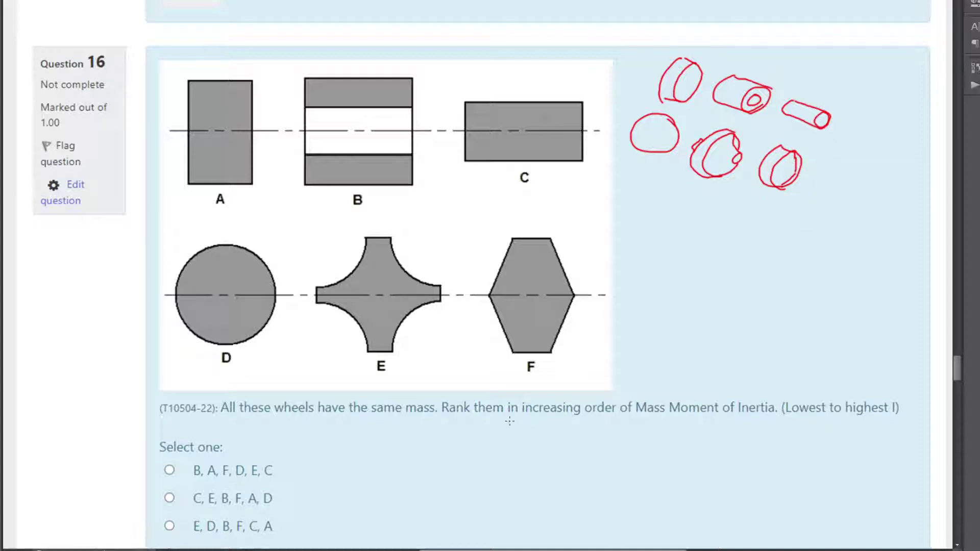
Step: Underline 'Mass Moment of Inertia' and sketch a margin radius diagram labelled I = mr²
left_click_drag(641, 420, 778, 422)
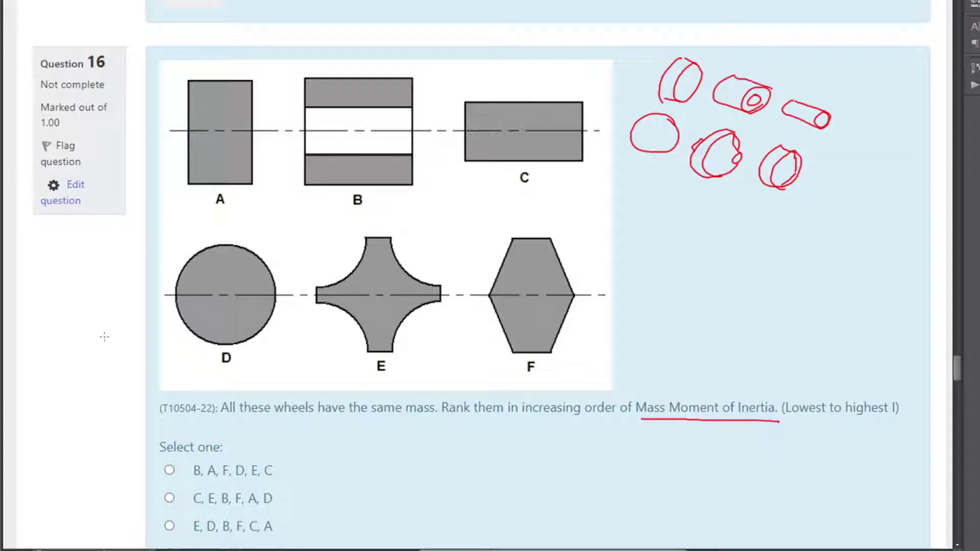
mouse_move(42, 331)
left_mouse_down()
mouse_move(105, 327)
mouse_move(66, 297)
mouse_move(65, 269)
mouse_move(49, 271)
mouse_move(85, 269)
left_mouse_up()
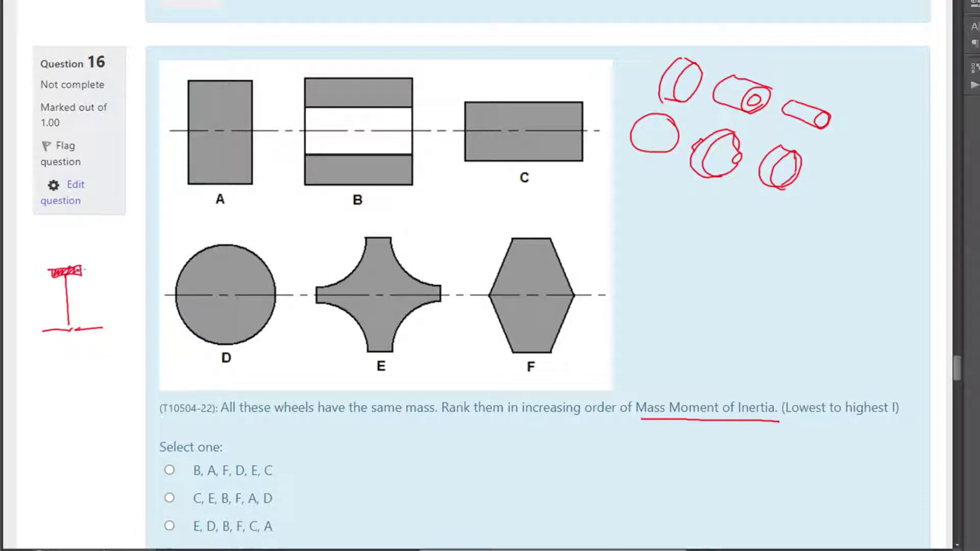
mouse_move(74, 310)
left_mouse_down()
mouse_move(96, 265)
mouse_move(102, 272)
left_mouse_up()
mouse_move(49, 365)
left_mouse_down()
mouse_move(49, 383)
mouse_move(56, 365)
left_mouse_up()
left_click_drag(62, 371, 73, 374)
left_click_drag(80, 380, 98, 365)
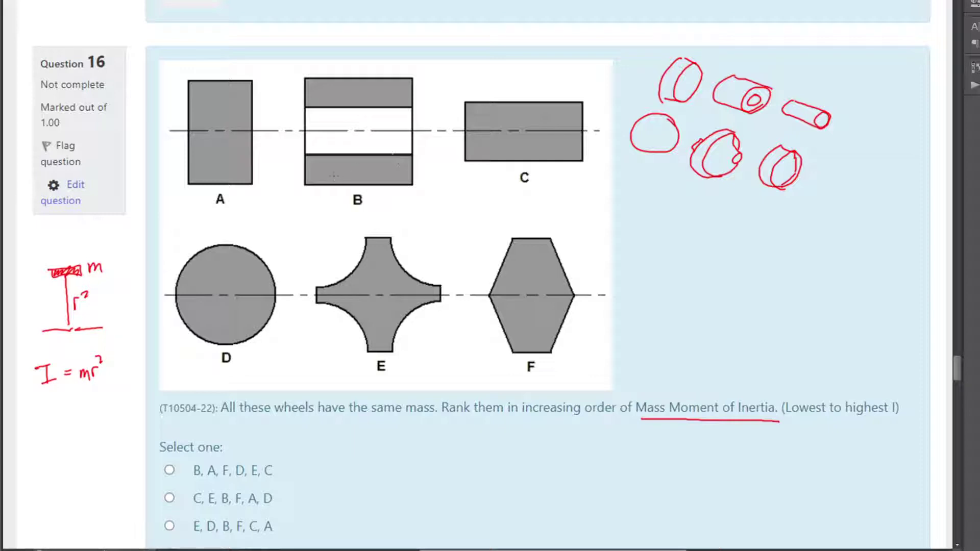
Step: Mark the radii of shapes B and C, labelling B as I max and C as I min
mouse_move(309, 180)
left_mouse_down()
mouse_move(331, 162)
mouse_move(402, 166)
left_mouse_up()
mouse_move(423, 135)
left_mouse_down()
mouse_move(423, 169)
mouse_move(433, 148)
left_mouse_up()
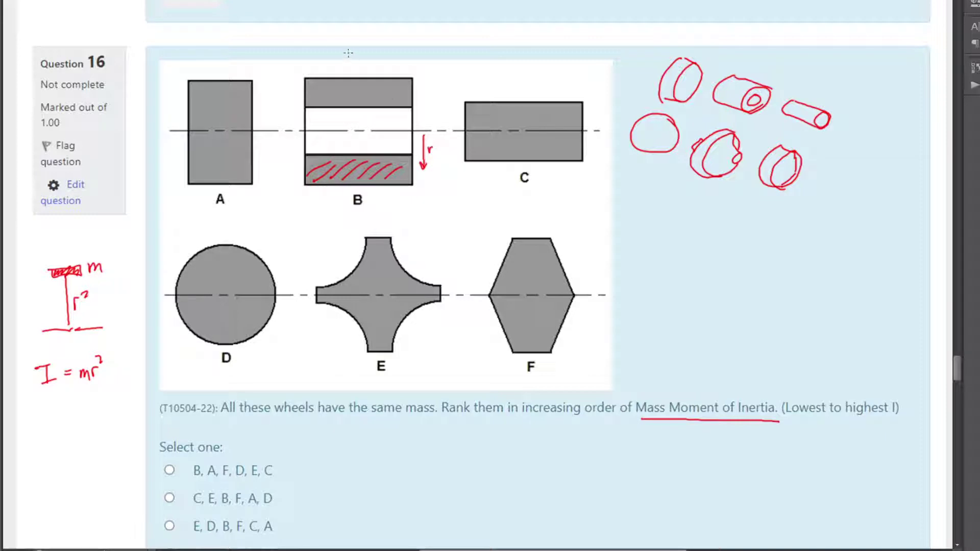
mouse_move(352, 47)
left_mouse_down()
mouse_move(350, 71)
mouse_move(362, 70)
mouse_move(360, 49)
mouse_move(386, 68)
left_mouse_up()
left_click_drag(387, 64, 387, 73)
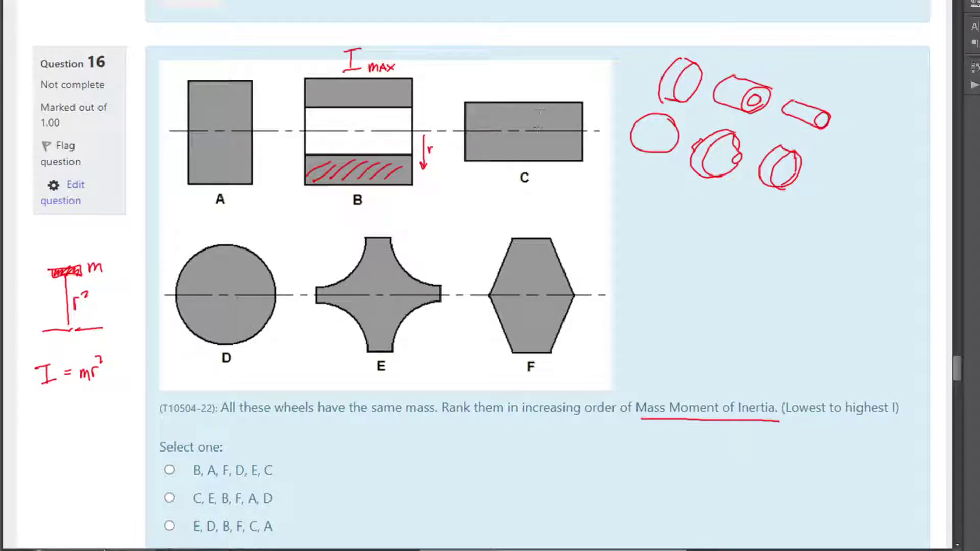
left_click_drag(539, 109, 539, 131)
left_click_drag(534, 124, 542, 124)
mouse_move(508, 70)
left_mouse_down()
mouse_move(506, 91)
mouse_move(513, 89)
left_mouse_up()
mouse_move(501, 72)
left_mouse_down()
mouse_move(514, 68)
mouse_move(525, 88)
mouse_move(533, 79)
left_mouse_up()
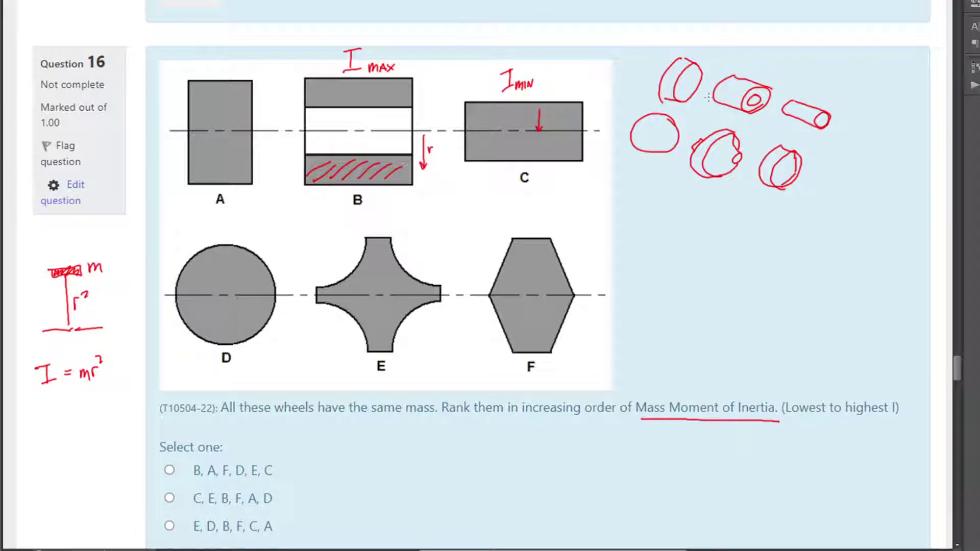
Step: Add a few more ink strokes at the top right and scroll to Question 17's ring photo
mouse_move(744, 71)
left_mouse_down()
mouse_move(747, 62)
mouse_move(758, 72)
left_mouse_up()
left_click_drag(808, 97, 837, 87)
mouse_move(759, 72)
left_mouse_down()
mouse_move(766, 64)
mouse_move(781, 77)
left_mouse_up()
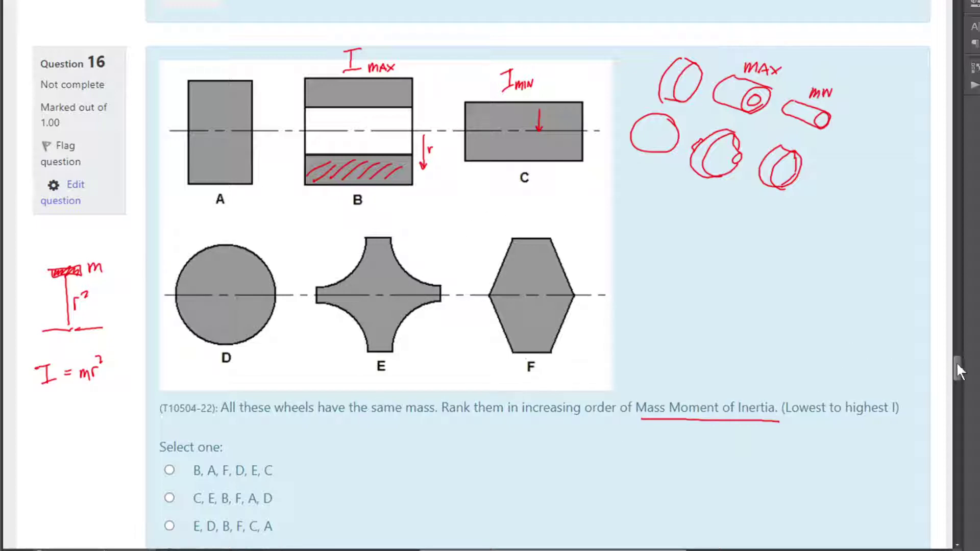
left_click_drag(956, 363, 955, 395)
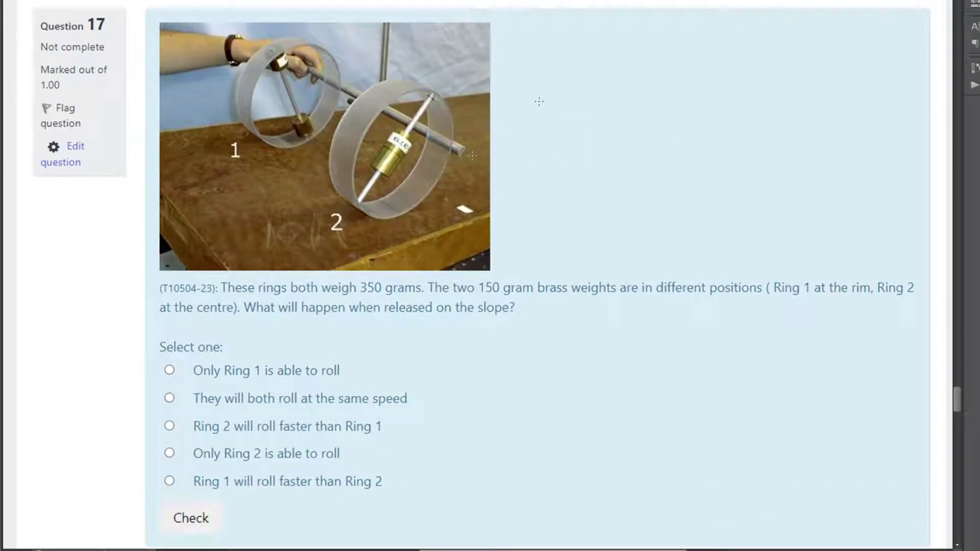
Step: Draw a slope line beside the photo and label ring 1 HIGH I and ring 2 LOW I
left_click_drag(514, 75, 769, 167)
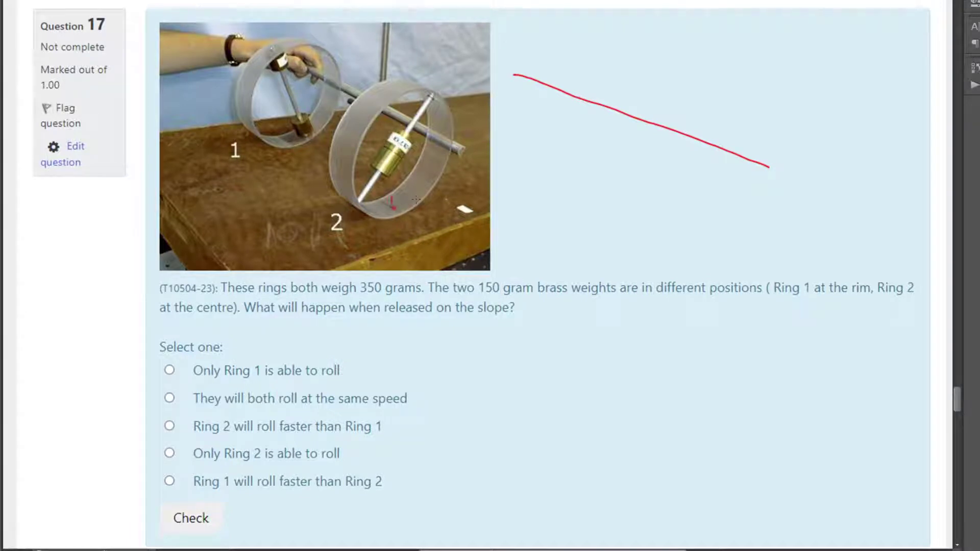
mouse_move(392, 197)
left_mouse_down()
mouse_move(404, 200)
mouse_move(428, 173)
left_mouse_up()
left_click_drag(313, 120, 333, 97)
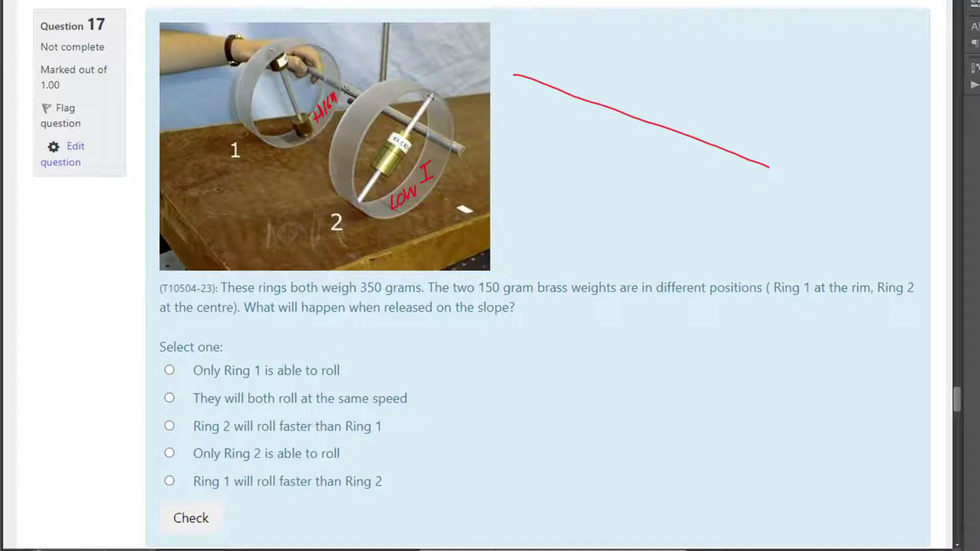
left_click_drag(336, 75, 334, 85)
Step: Sketch a ring with a rolling arrow and V on the upper slope, then a second slope with its ring
mouse_move(565, 39)
left_mouse_down()
mouse_move(531, 51)
mouse_move(545, 77)
mouse_move(569, 73)
mouse_move(565, 35)
mouse_move(549, 60)
mouse_move(559, 52)
mouse_move(549, 53)
mouse_move(614, 82)
left_mouse_up()
mouse_move(612, 47)
left_mouse_down()
mouse_move(616, 58)
mouse_move(624, 45)
left_mouse_up()
left_click_drag(512, 172, 724, 272)
mouse_move(556, 142)
left_mouse_down()
mouse_move(524, 162)
mouse_move(557, 147)
mouse_move(551, 156)
mouse_move(560, 156)
mouse_move(529, 158)
mouse_move(574, 183)
mouse_move(572, 164)
mouse_move(593, 158)
left_mouse_up()
Step: Note SLOW on the lower ring and extend the upper track into a rising slope with a dashed path
left_click_drag(596, 157, 606, 158)
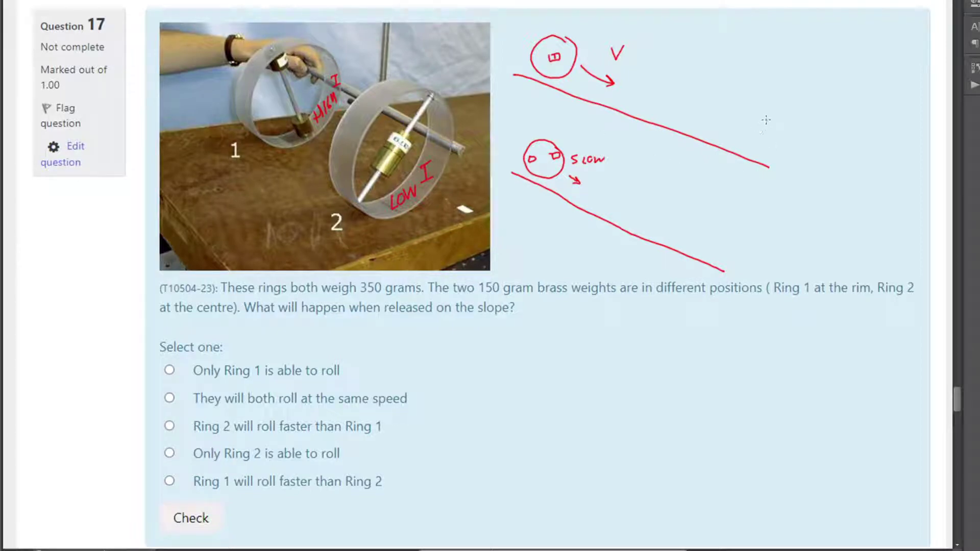
mouse_move(773, 115)
left_mouse_down()
mouse_move(743, 134)
mouse_move(771, 144)
mouse_move(771, 113)
left_mouse_up()
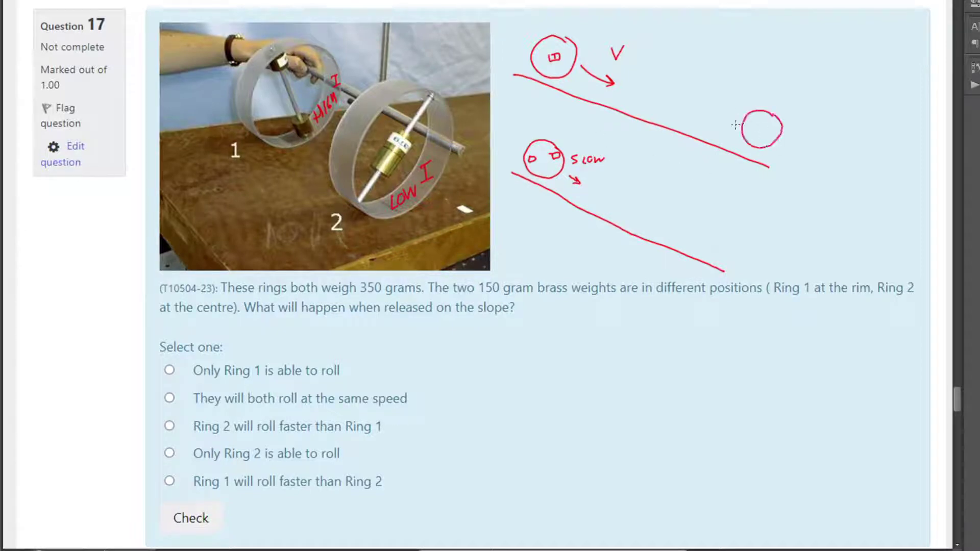
mouse_move(635, 205)
left_mouse_down()
mouse_move(644, 227)
mouse_move(669, 223)
mouse_move(655, 195)
left_mouse_up()
left_click_drag(770, 166, 886, 96)
left_click_drag(791, 116, 825, 100)
left_click_drag(833, 95, 837, 93)
mouse_move(845, 87)
left_mouse_down()
mouse_move(883, 81)
mouse_move(866, 55)
left_mouse_up()
Step: Extend the lower slope with its ring atop a rise, a dashed ring at the bottom, and an I label
mouse_move(725, 270)
left_mouse_down()
mouse_move(756, 282)
mouse_move(876, 215)
left_mouse_up()
mouse_move(878, 178)
left_mouse_down()
mouse_move(847, 185)
mouse_move(875, 213)
mouse_move(882, 179)
left_mouse_up()
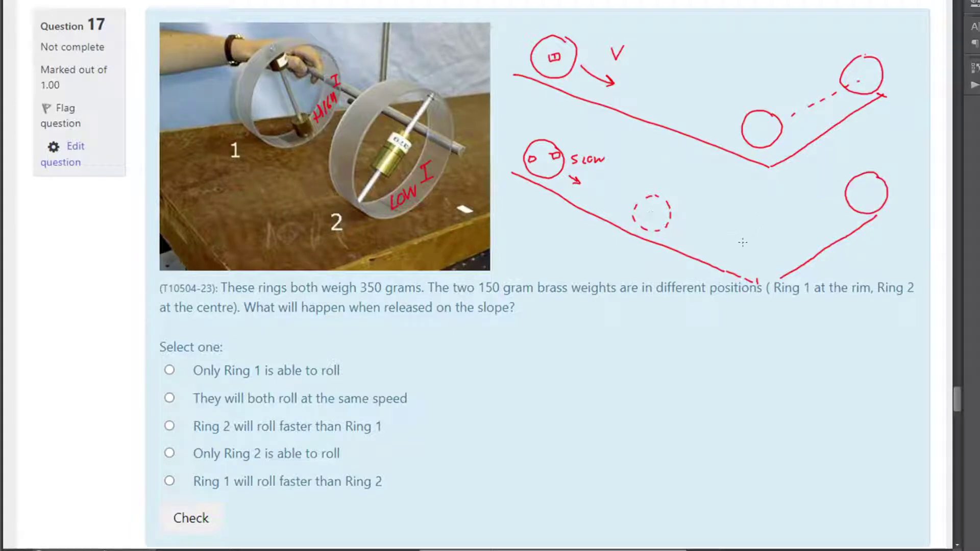
mouse_move(759, 243)
left_mouse_down()
mouse_move(738, 250)
mouse_move(747, 276)
mouse_move(772, 263)
mouse_move(748, 235)
mouse_move(773, 240)
left_mouse_up()
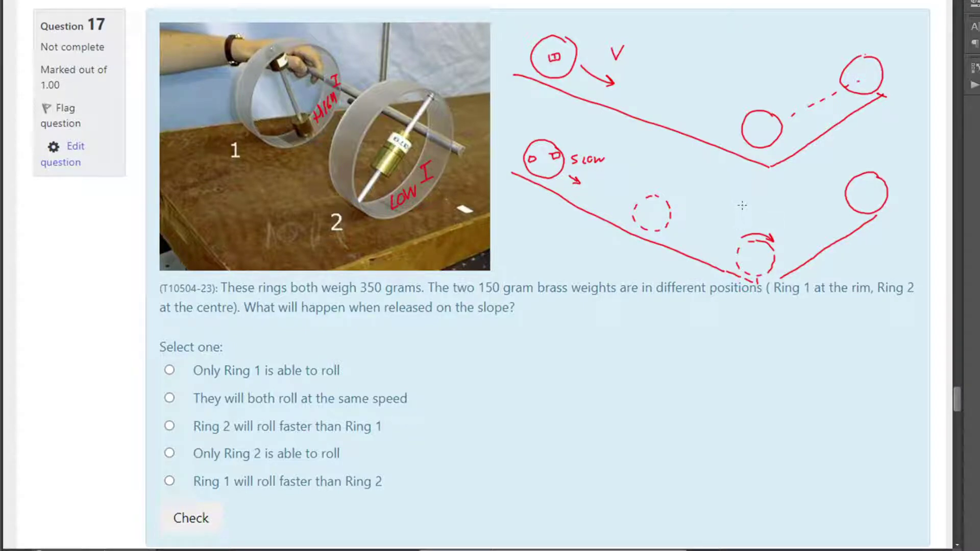
mouse_move(744, 206)
left_mouse_down()
mouse_move(750, 220)
mouse_move(756, 208)
left_mouse_up()
Step: Write ROT, LIN and LIN+ROT = CONSTANT beside the tracks, then scroll on to Question 18
mouse_move(533, 249)
left_mouse_down()
mouse_move(540, 238)
mouse_move(544, 250)
left_mouse_up()
left_click_drag(549, 236, 562, 236)
left_click_drag(554, 236, 559, 258)
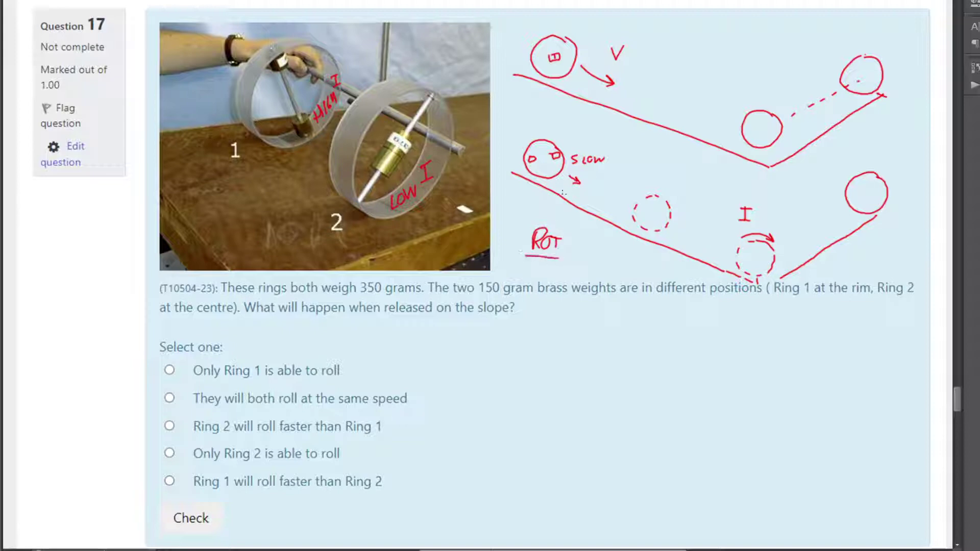
mouse_move(552, 12)
left_mouse_down()
mouse_move(547, 28)
mouse_move(575, 10)
left_mouse_up()
left_click_drag(704, 12, 707, 28)
mouse_move(710, 14)
left_mouse_down()
mouse_move(709, 28)
mouse_move(741, 15)
mouse_move(821, 23)
mouse_move(837, 14)
mouse_move(832, 31)
mouse_move(874, 16)
left_mouse_up()
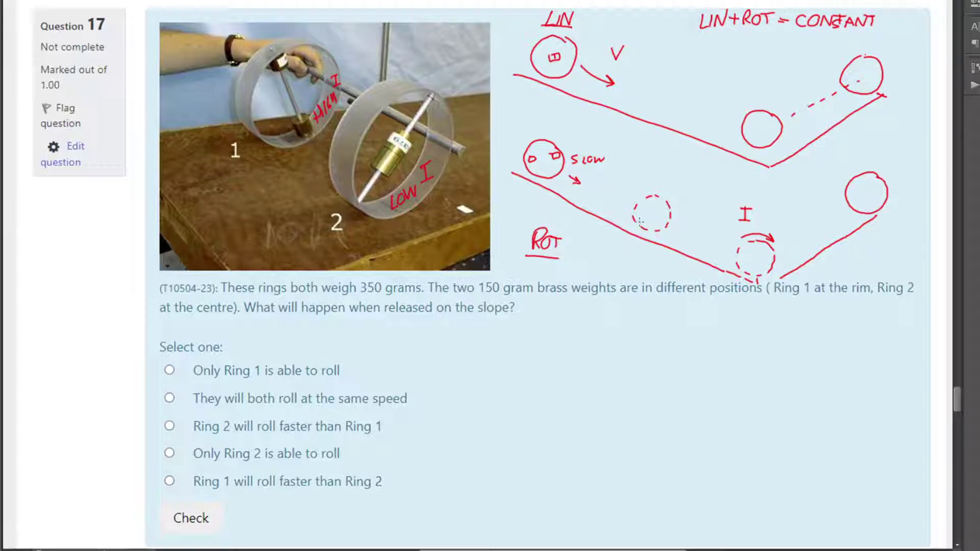
left_click_drag(956, 390, 963, 420)
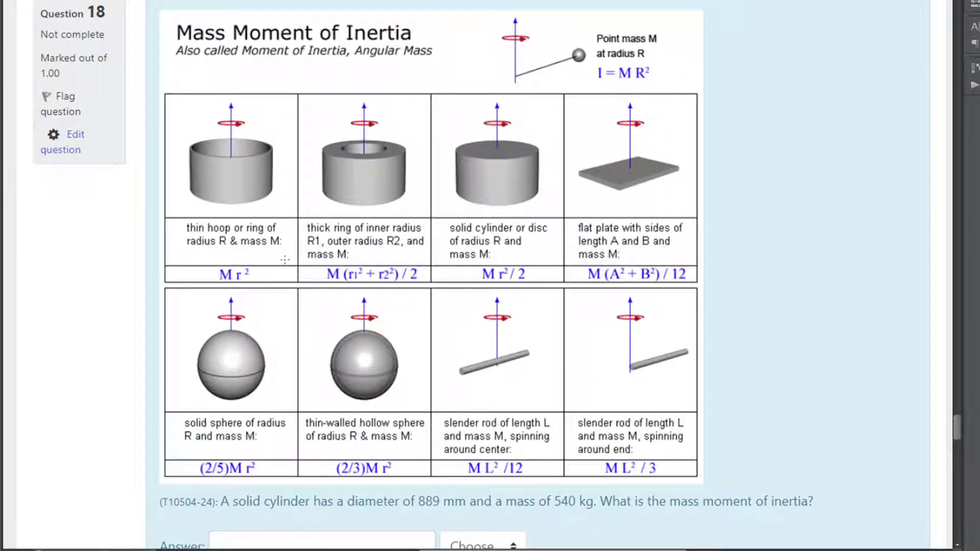
Step: Circle the solid cylinder entry and write I = mr²/2 = 540 × in red
mouse_move(559, 109)
left_mouse_down()
mouse_move(477, 87)
mouse_move(434, 156)
mouse_move(431, 237)
mouse_move(451, 284)
mouse_move(494, 289)
mouse_move(556, 270)
mouse_move(570, 184)
mouse_move(552, 112)
left_mouse_up()
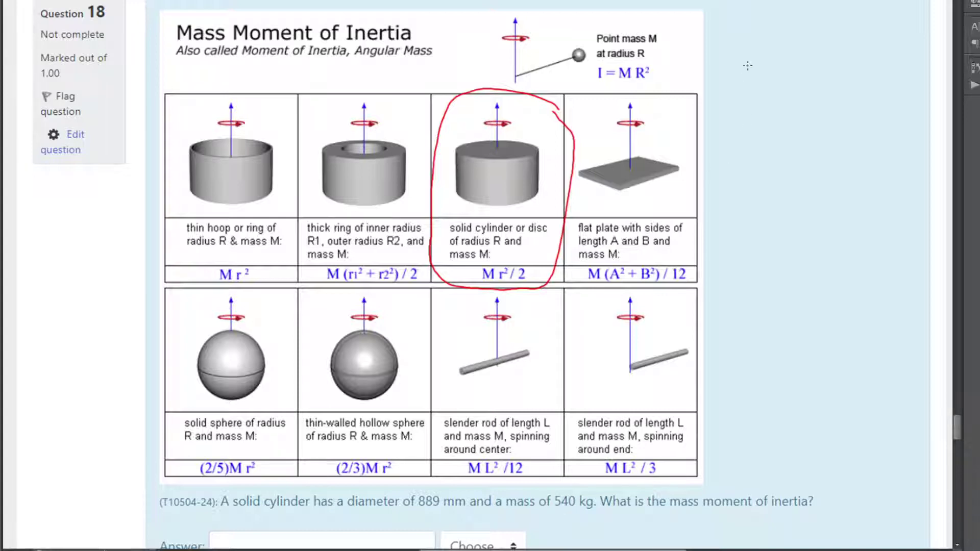
left_click_drag(747, 37, 736, 66)
mouse_move(731, 68)
left_mouse_down()
mouse_move(749, 63)
mouse_move(759, 37)
mouse_move(775, 51)
left_mouse_up()
mouse_move(761, 58)
left_mouse_down()
mouse_move(827, 60)
mouse_move(858, 41)
left_mouse_up()
mouse_move(792, 65)
left_mouse_down()
mouse_move(841, 64)
mouse_move(821, 79)
left_mouse_up()
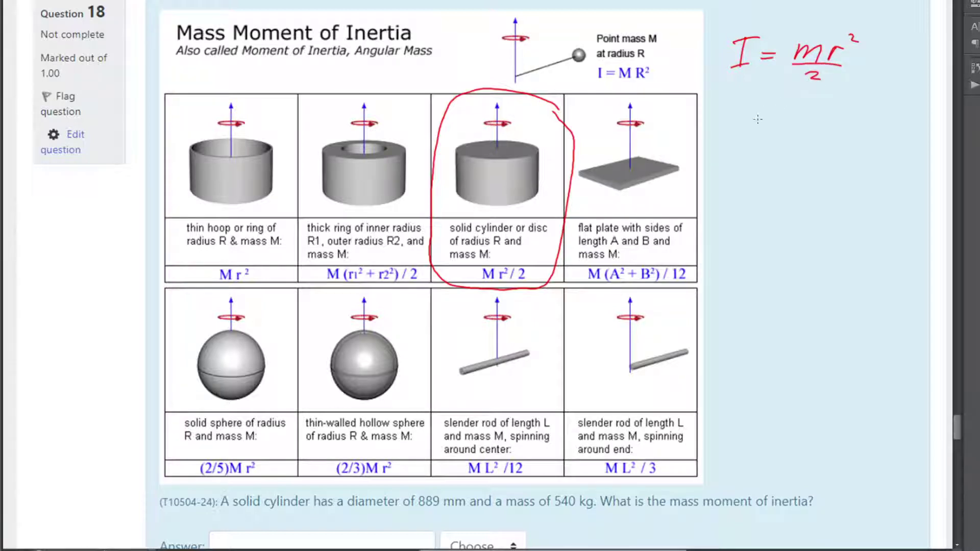
mouse_move(756, 118)
left_mouse_down()
mouse_move(779, 124)
mouse_move(802, 105)
mouse_move(805, 126)
mouse_move(813, 110)
mouse_move(845, 127)
mouse_move(836, 126)
left_mouse_up()
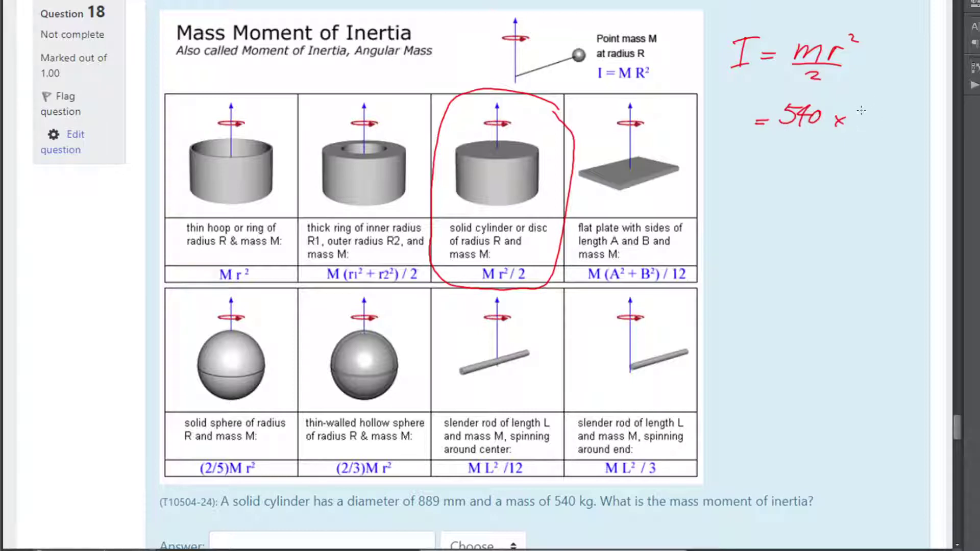
Step: Write the diameter 0.889 in the margin, underline it, and start dividing it by 2
mouse_move(51, 217)
left_mouse_down()
mouse_move(41, 233)
mouse_move(51, 217)
mouse_move(71, 227)
mouse_move(87, 220)
left_mouse_up()
left_click(59, 236)
left_click_drag(106, 218, 100, 237)
mouse_move(38, 251)
left_mouse_down()
mouse_move(102, 245)
mouse_move(64, 271)
mouse_move(76, 270)
left_mouse_up()
left_click_drag(32, 322, 42, 322)
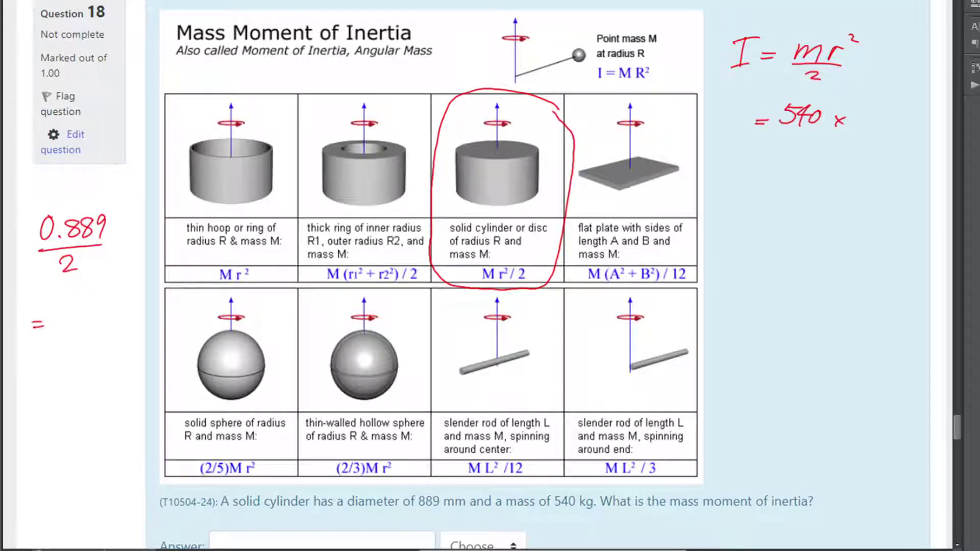
Step: Calculate the radius 0.889 ÷ 2 = 0.4445 in Calculator
key("alt+Tab")
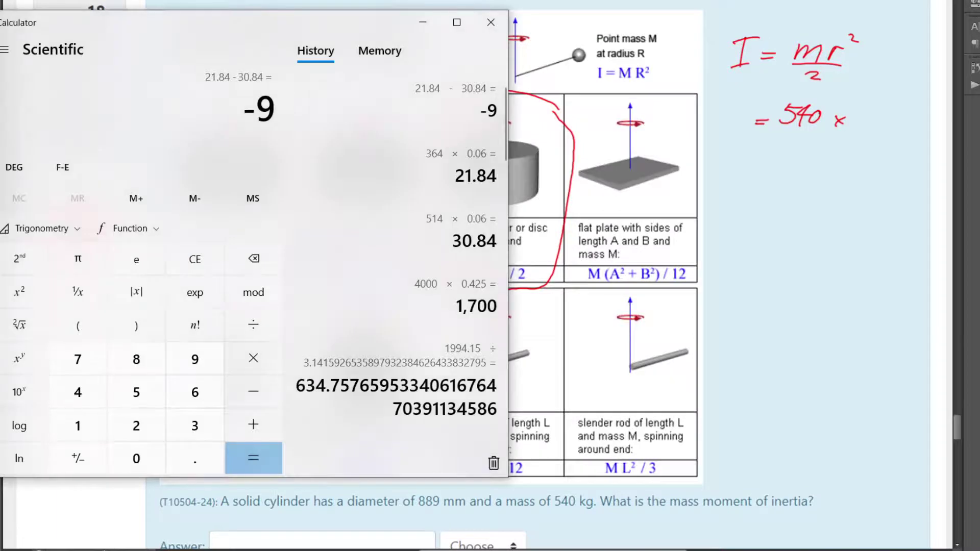
left_click(191, 457)
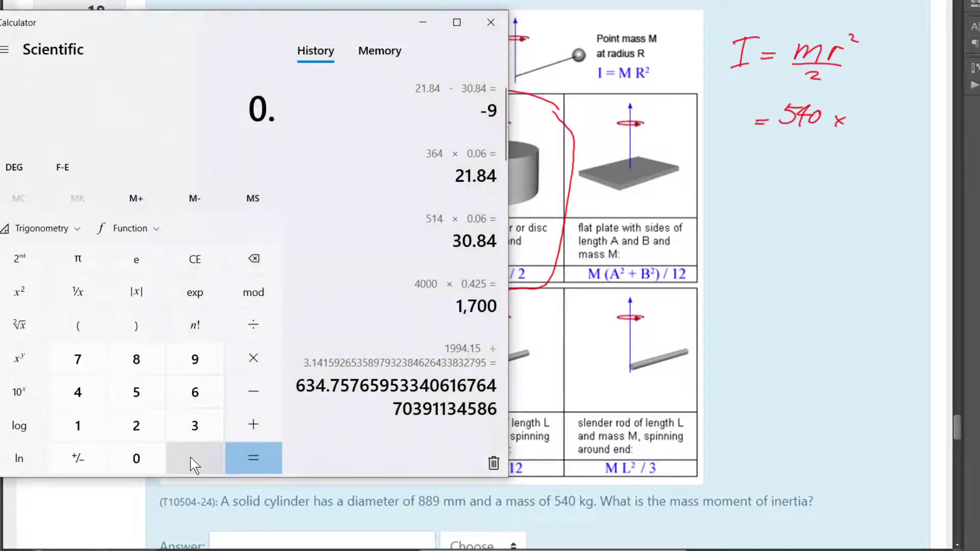
left_click(136, 359)
left_click(136, 359)
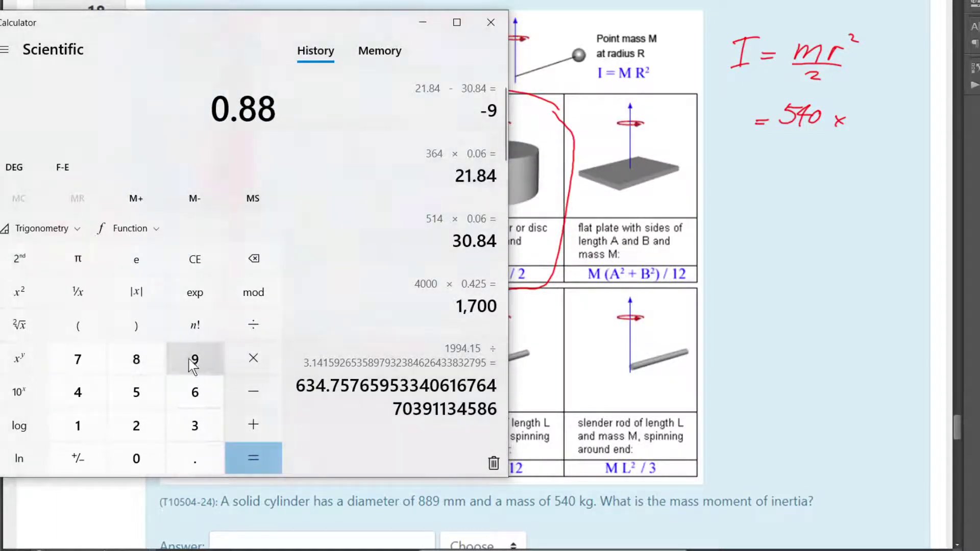
left_click(195, 359)
left_click(260, 327)
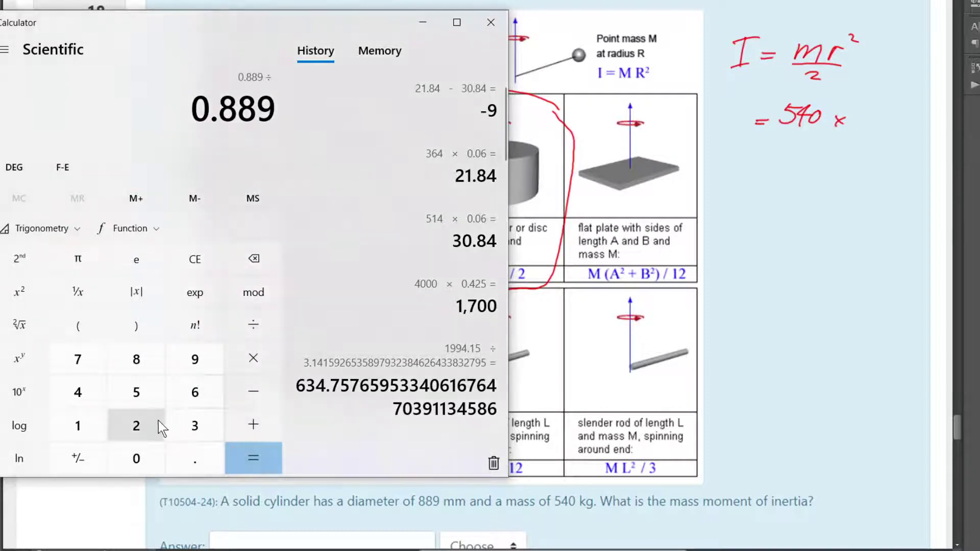
left_click(140, 425)
left_click(244, 455)
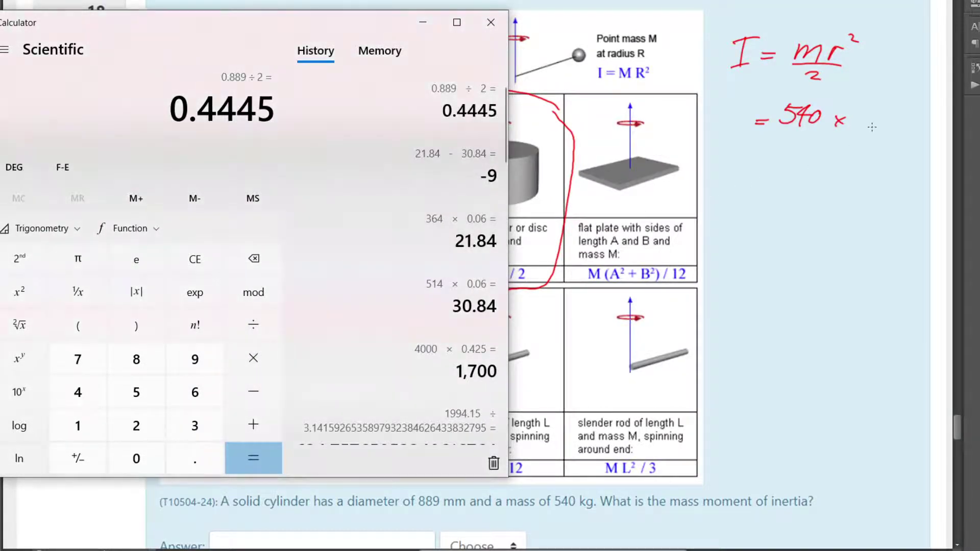
Step: Write 0.4445² after 540 × and label the margin working 'Radius' 0.4445, underlined
mouse_move(875, 110)
left_mouse_down()
mouse_move(871, 119)
mouse_move(906, 122)
mouse_move(928, 113)
mouse_move(920, 126)
left_mouse_up()
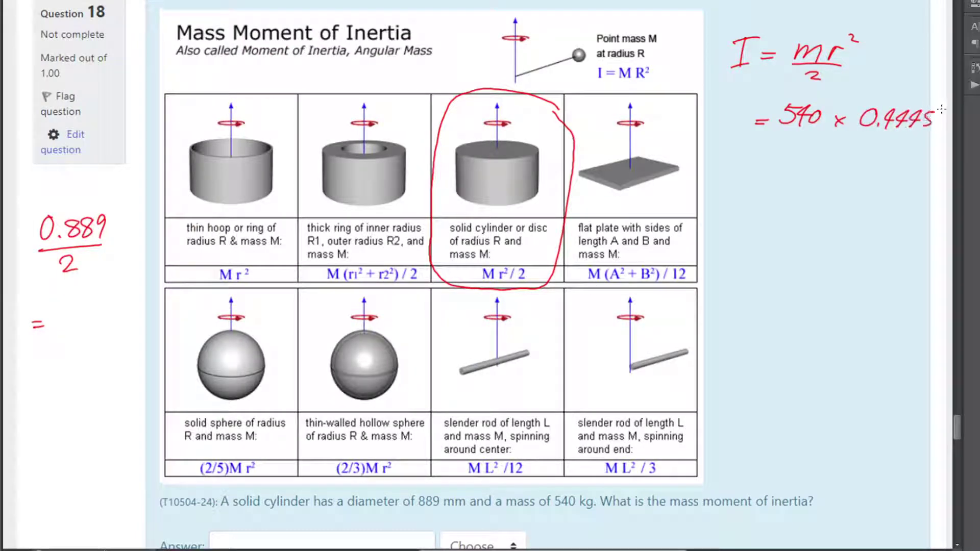
left_click_drag(939, 92, 945, 100)
mouse_move(62, 314)
left_mouse_down()
mouse_move(53, 325)
mouse_move(62, 315)
mouse_move(112, 326)
left_mouse_up()
left_click(66, 328)
left_click_drag(17, 163, 16, 189)
mouse_move(17, 164)
left_mouse_down()
mouse_move(34, 189)
mouse_move(66, 175)
left_mouse_up()
left_click_drag(76, 171, 68, 184)
left_click(54, 172)
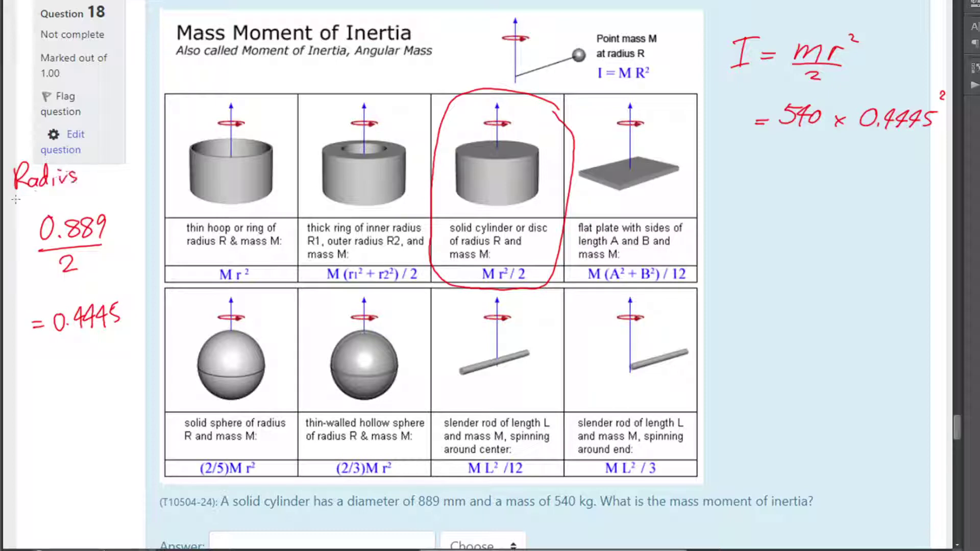
left_click_drag(16, 199, 76, 190)
Step: Square 0.4445 in Calculator and divide the result by 2
key("alt+Tab")
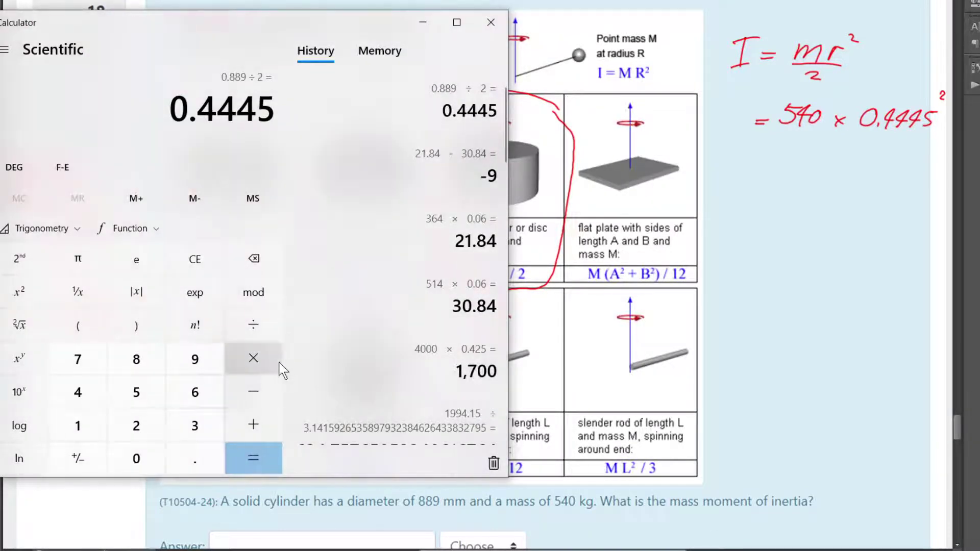
left_click(25, 293)
key("slash")
key("2")
left_click(256, 457)
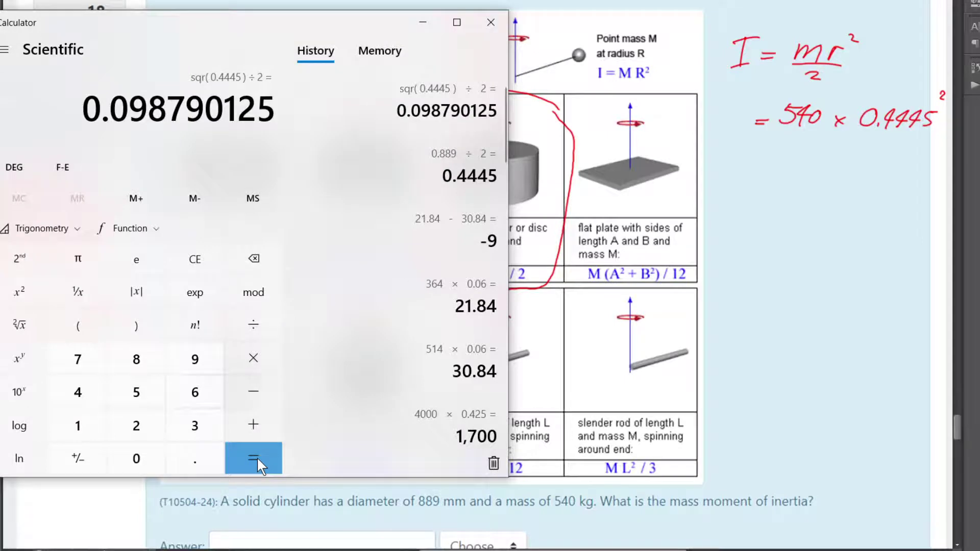
Step: Recompute 0.4445² × 540 = 106.693335 and write the answer 106.7 into the red working
key("Escape")
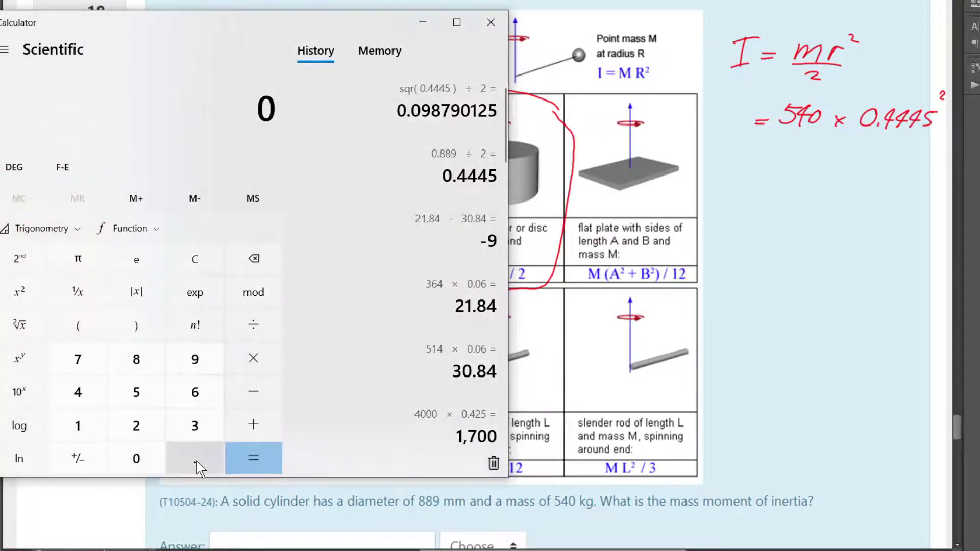
left_click(194, 459)
left_click(76, 392)
left_click(77, 392)
left_click(77, 392)
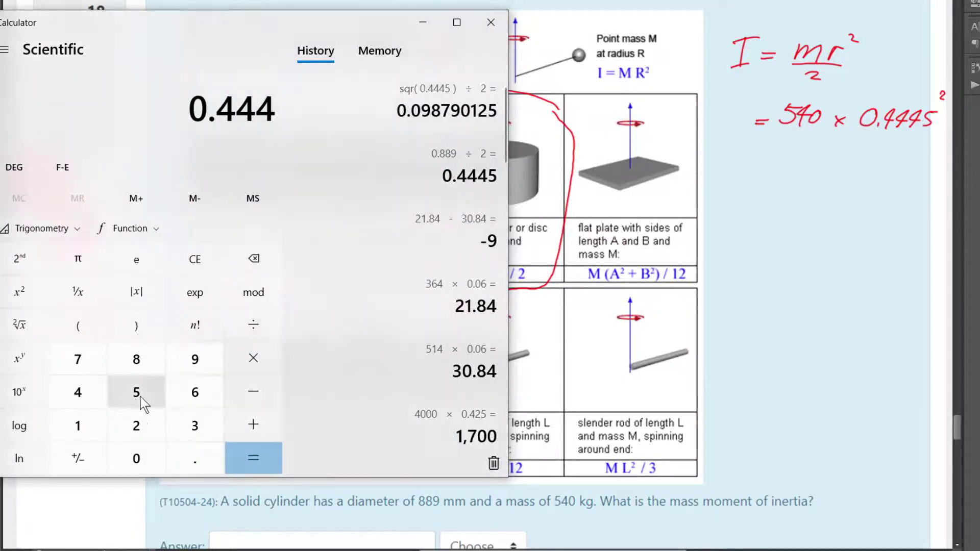
left_click(136, 391)
left_click(20, 292)
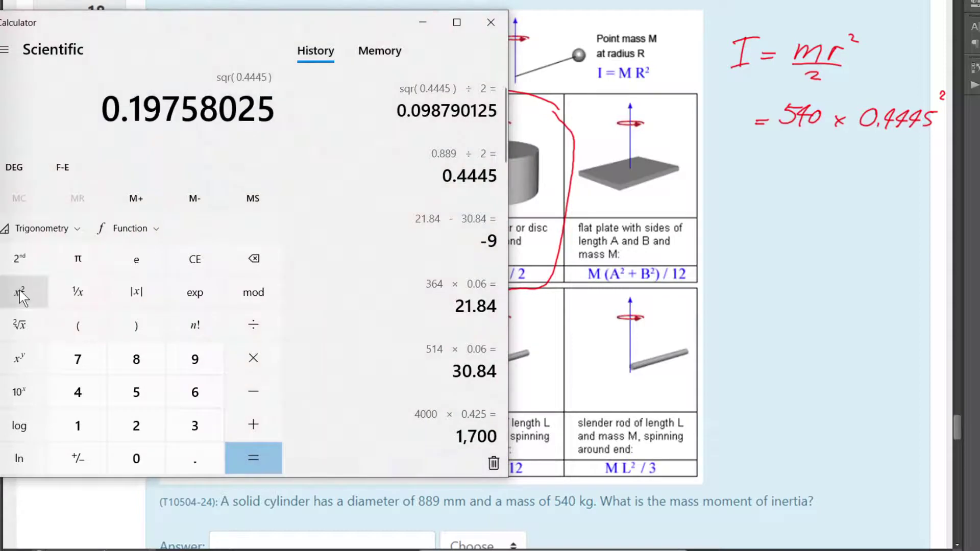
left_click(251, 359)
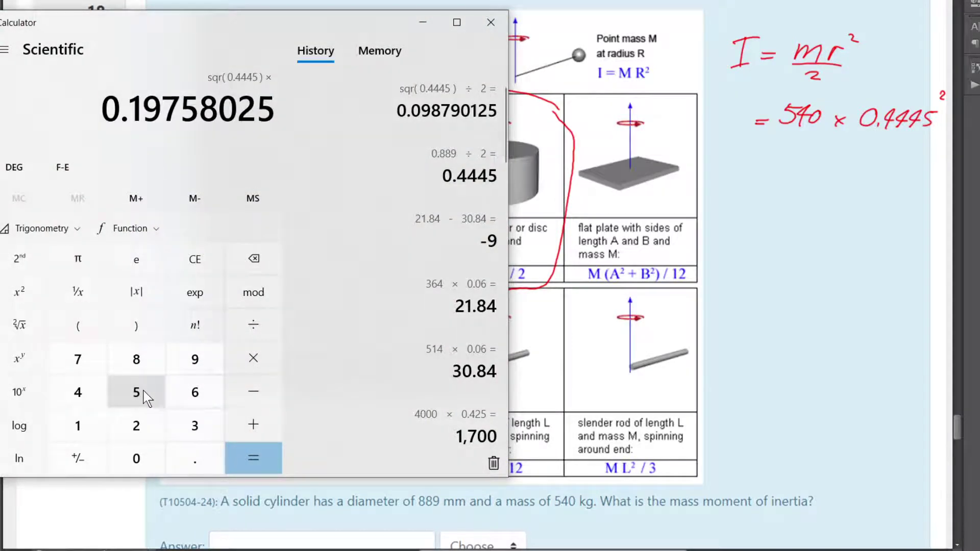
type("540")
key("Return")
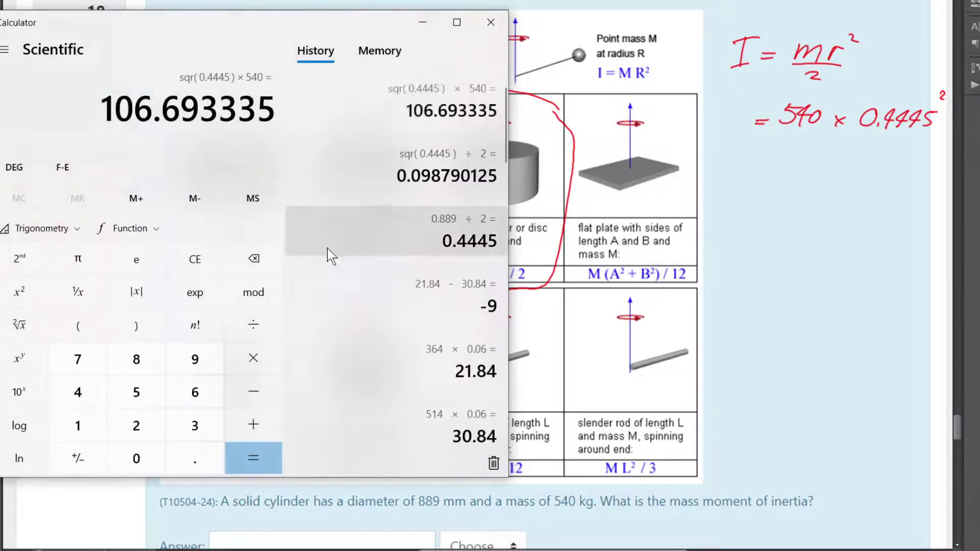
mouse_move(750, 173)
left_mouse_down()
mouse_move(800, 184)
mouse_move(837, 174)
mouse_move(874, 187)
mouse_move(864, 195)
mouse_move(898, 188)
mouse_move(907, 172)
left_mouse_up()
left_click(817, 182)
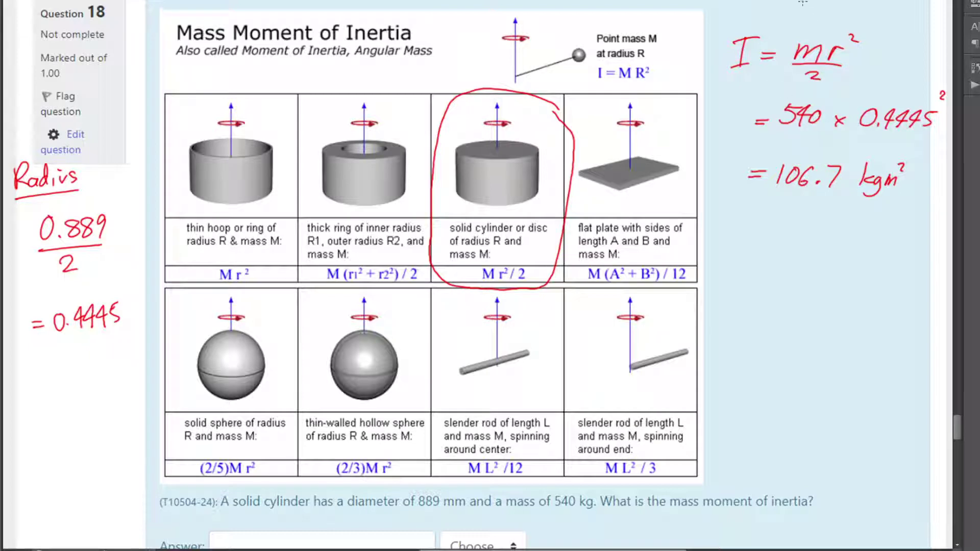
Step: Write small kg unit notes at the top of the page above the formula
left_click_drag(802, 2, 801, 20)
mouse_move(808, 8)
left_mouse_down()
mouse_move(810, 21)
mouse_move(849, 9)
left_mouse_up()
left_click_drag(713, 13, 733, 4)
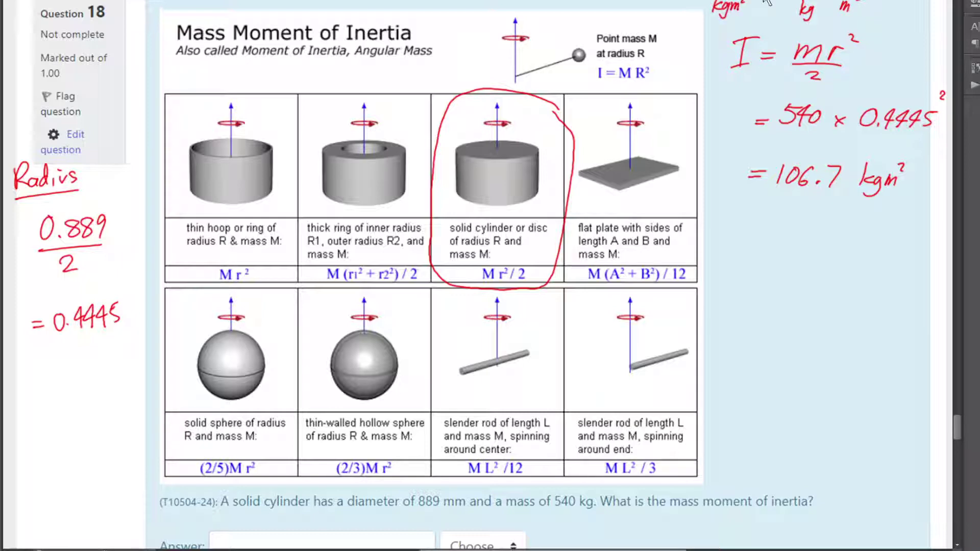
Step: Enter 106.7 with unit kgm2 as the answer to Question 18 in Moodle
key("alt+Tab")
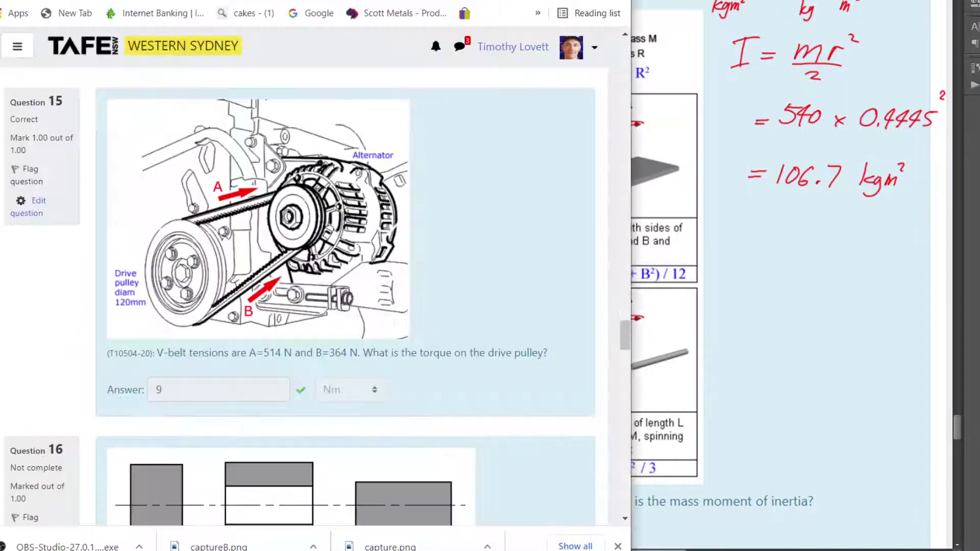
scroll(435, 387, "down", 6)
scroll(434, 401, "down", 15)
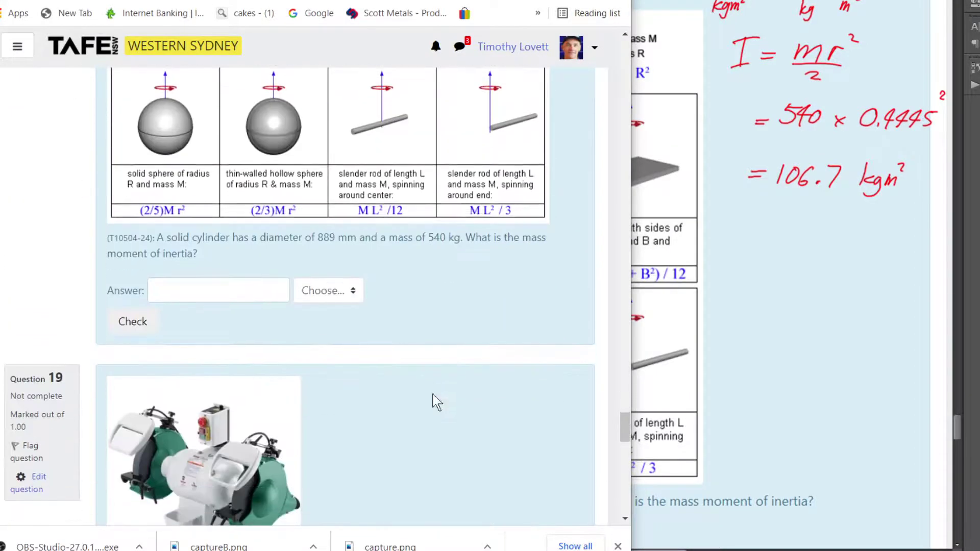
left_click(197, 289)
type("106.7")
left_click(353, 291)
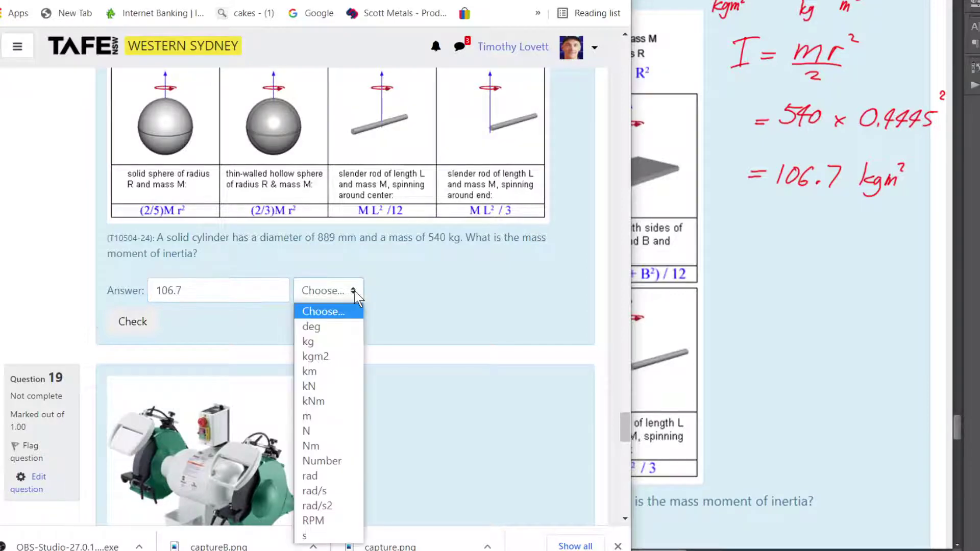
left_click(326, 356)
Step: Check the answer, review the Incorrect result, and return to the OneNote working
left_click(134, 322)
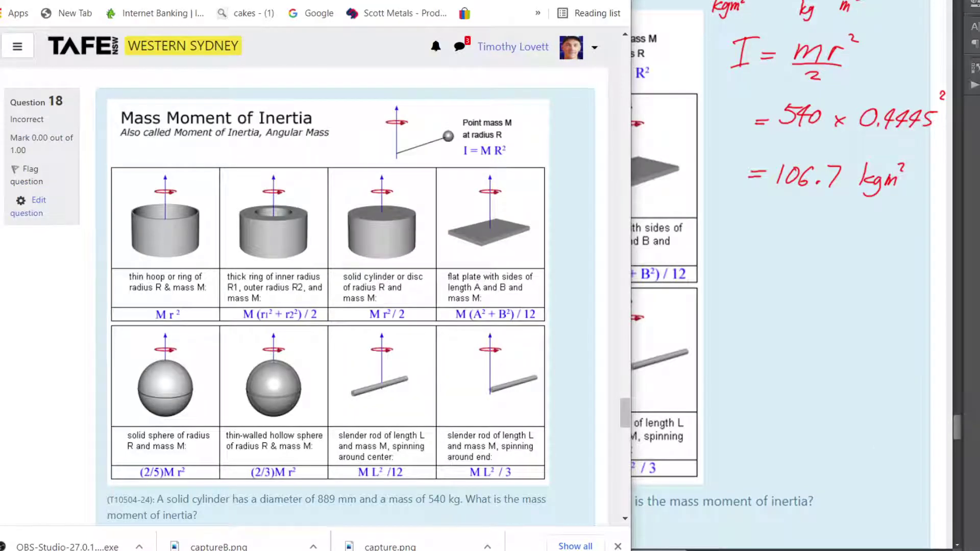
scroll(533, 312, "down", 5)
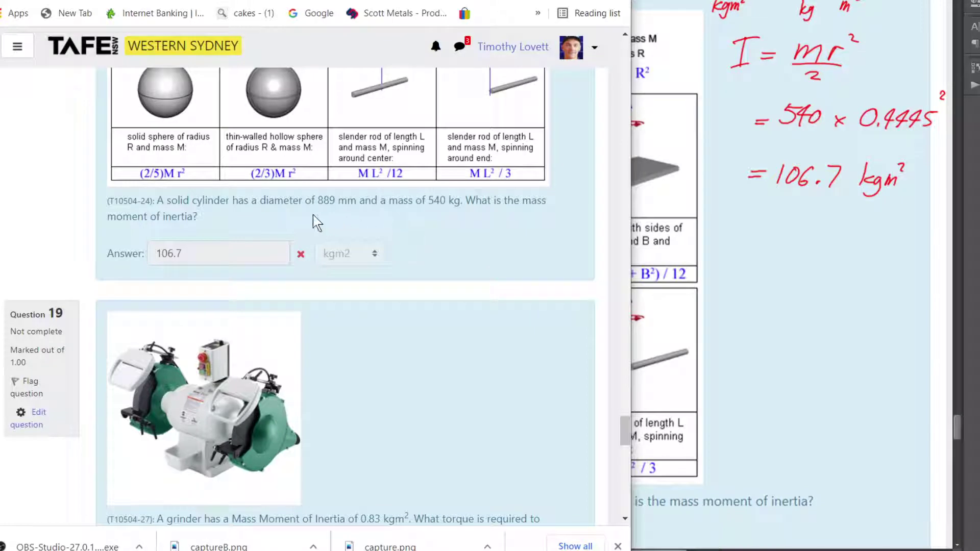
scroll(289, 213, "up", 5)
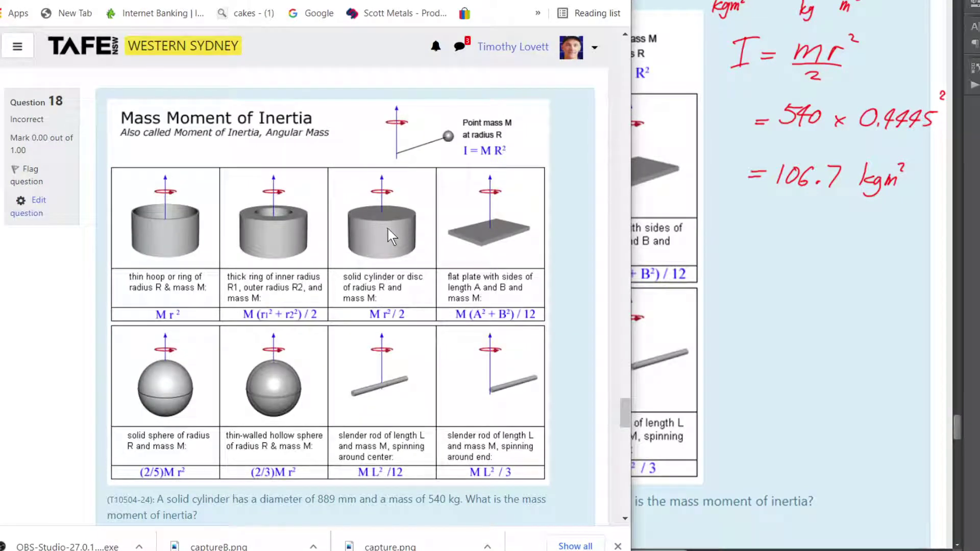
scroll(391, 236, "down", 4)
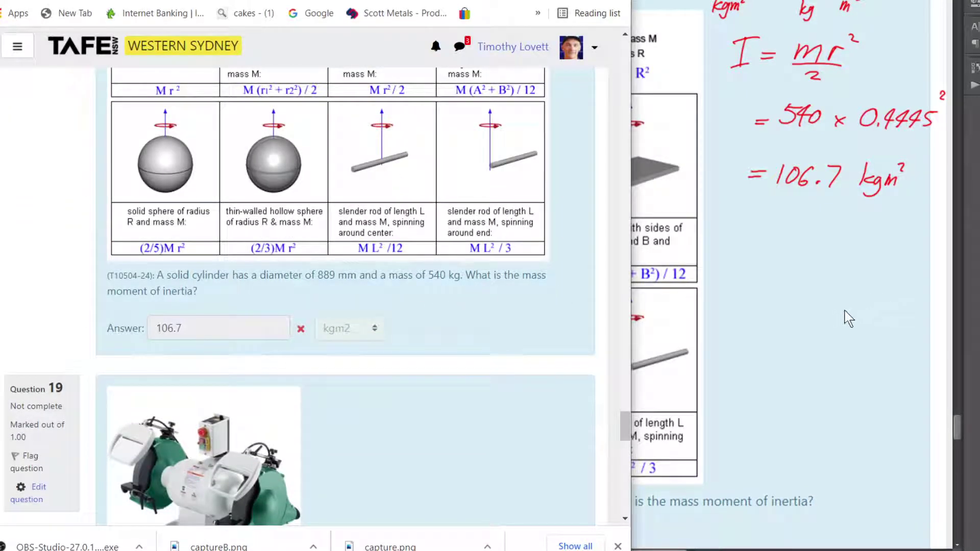
scroll(270, 227, "up", 1)
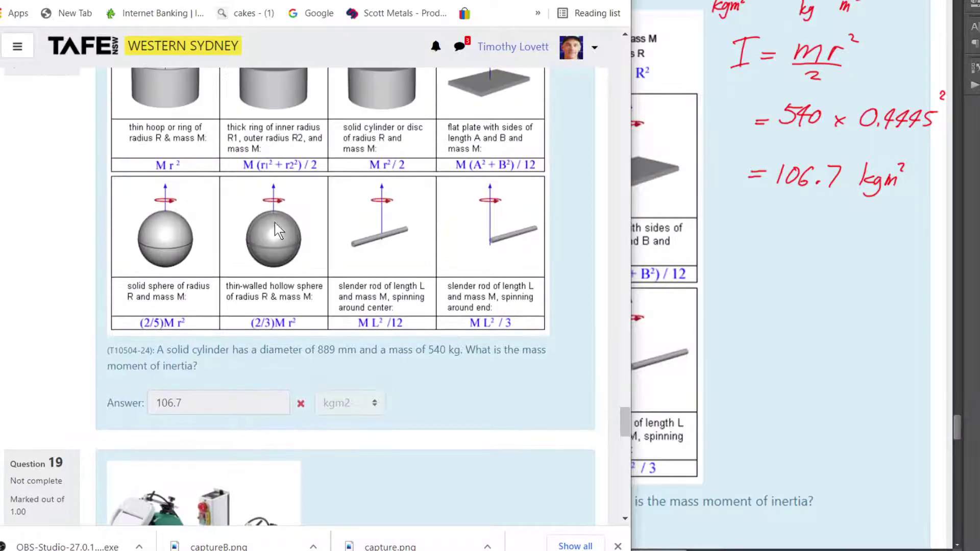
left_click(827, 271)
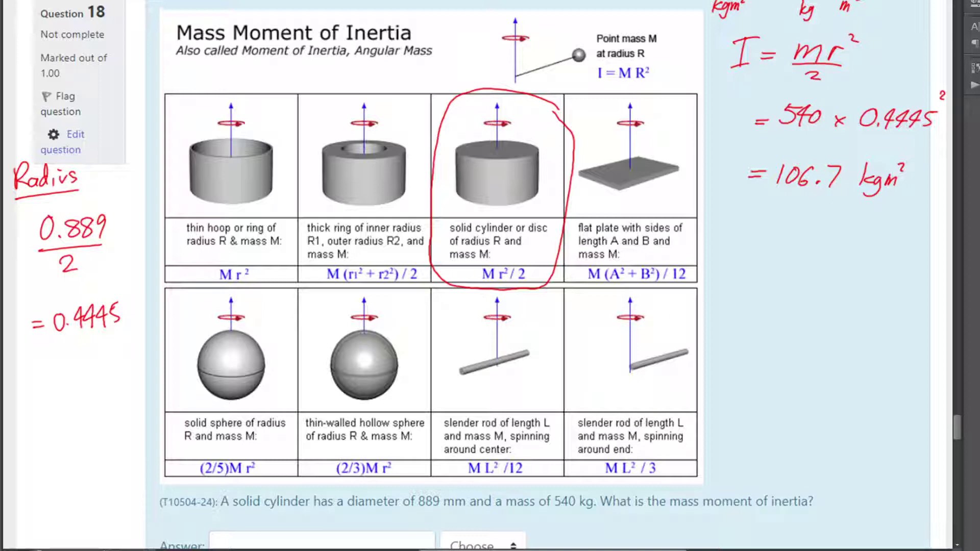
Step: Recheck (0.889/2)² × 540 = 106.693335 in Calculator, then return to the quiz
key("alt+Tab")
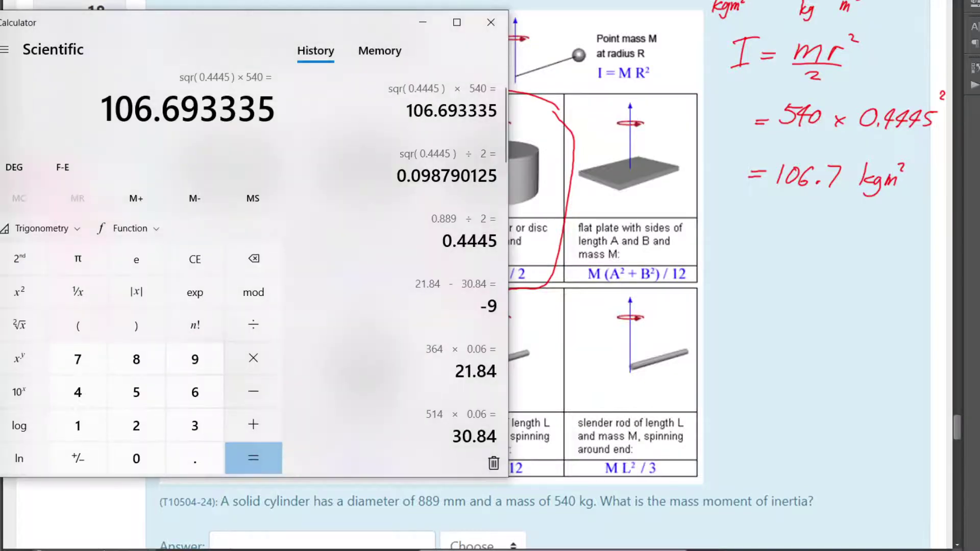
type("0.889")
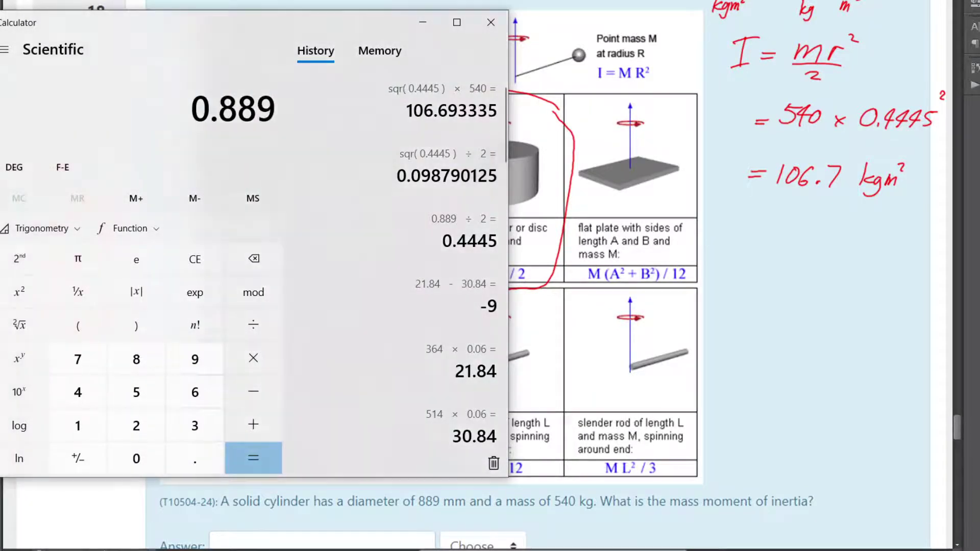
type("/2")
key("Return")
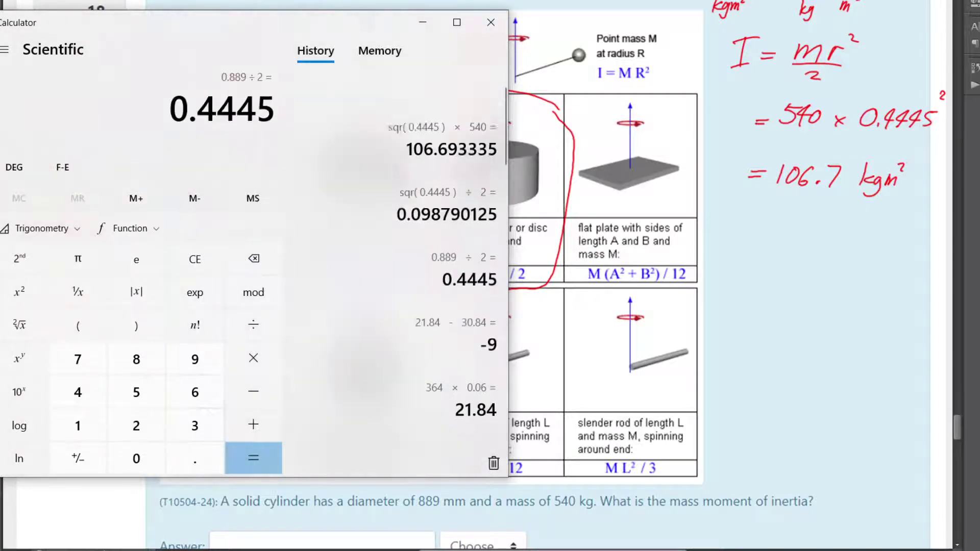
left_click(23, 291)
type("*540")
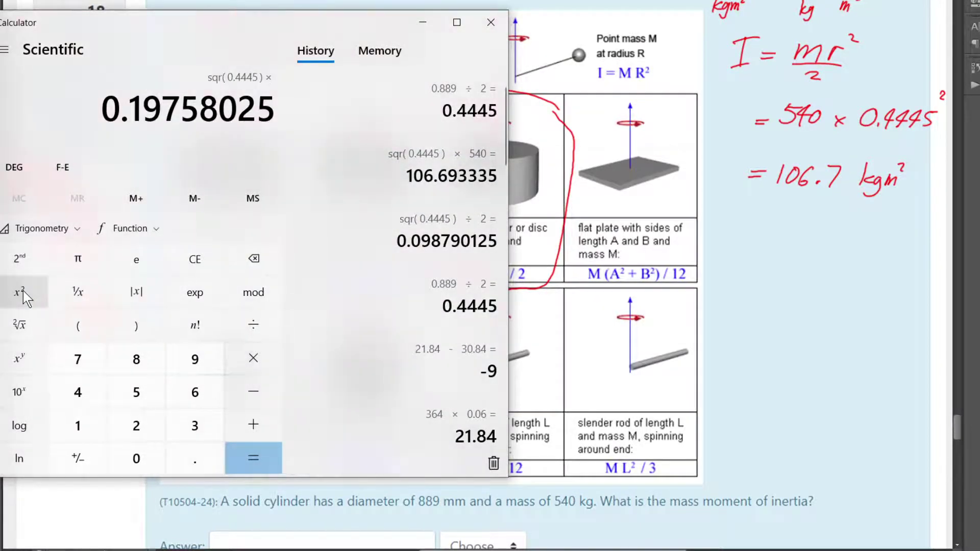
key("Return")
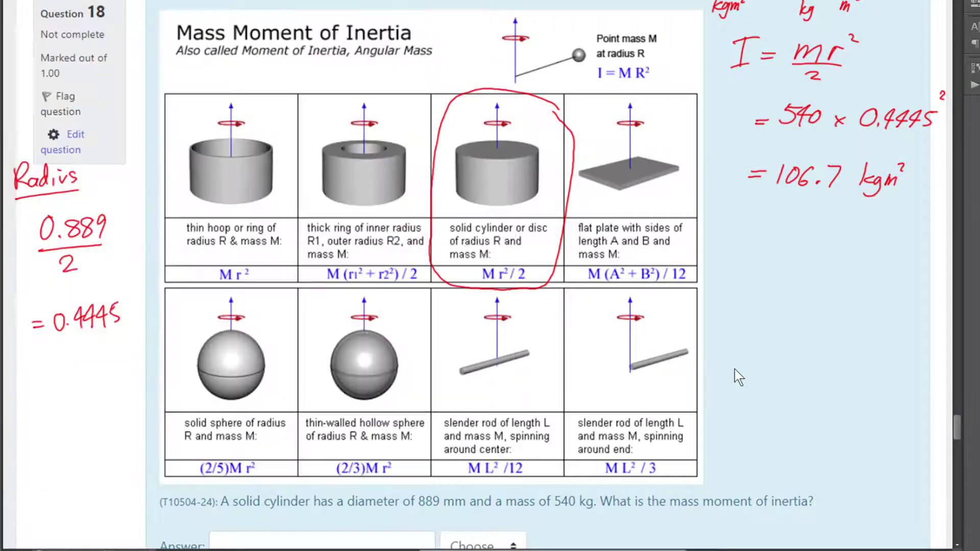
left_click(640, 534)
key("alt+Tab")
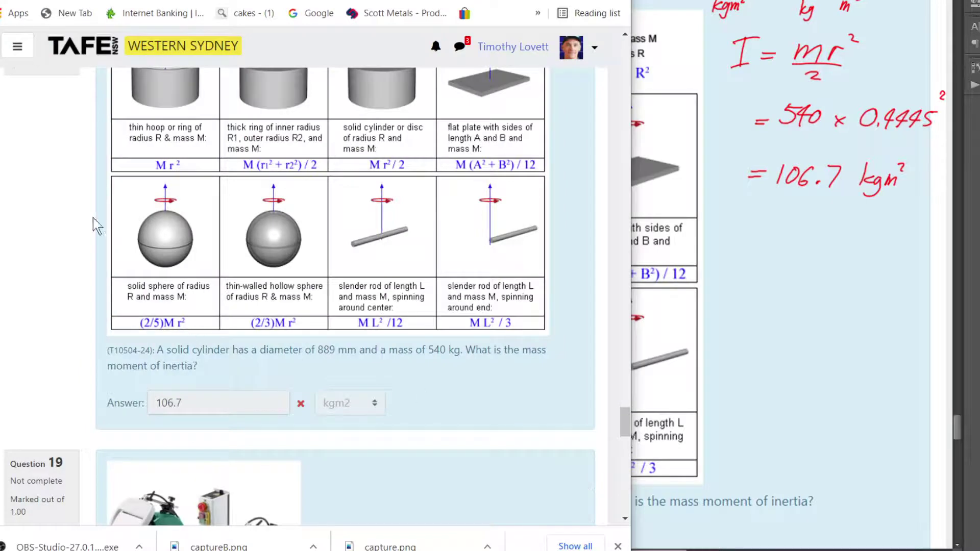
Step: Open Question 18 for editing and scroll down to its answer formula
scroll(94, 226, "up", 3)
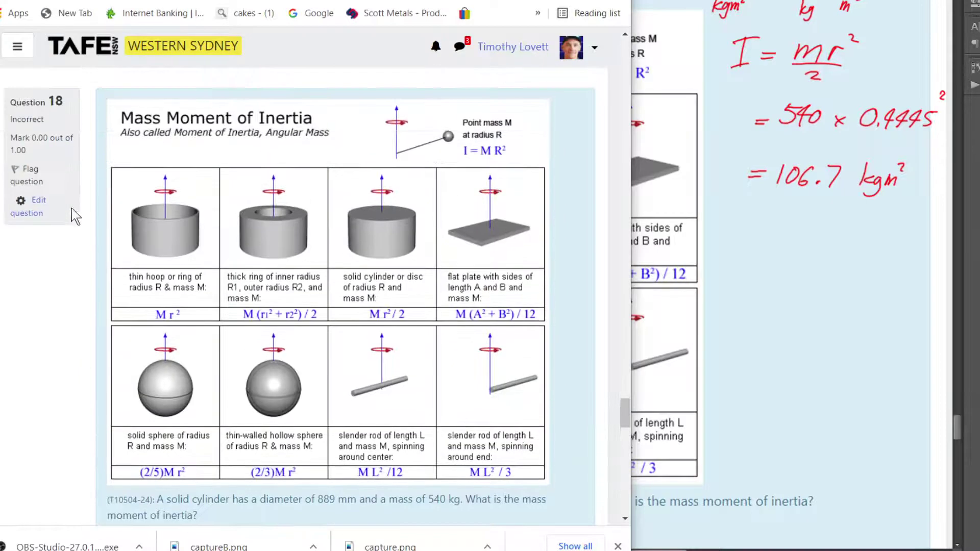
left_click(37, 204)
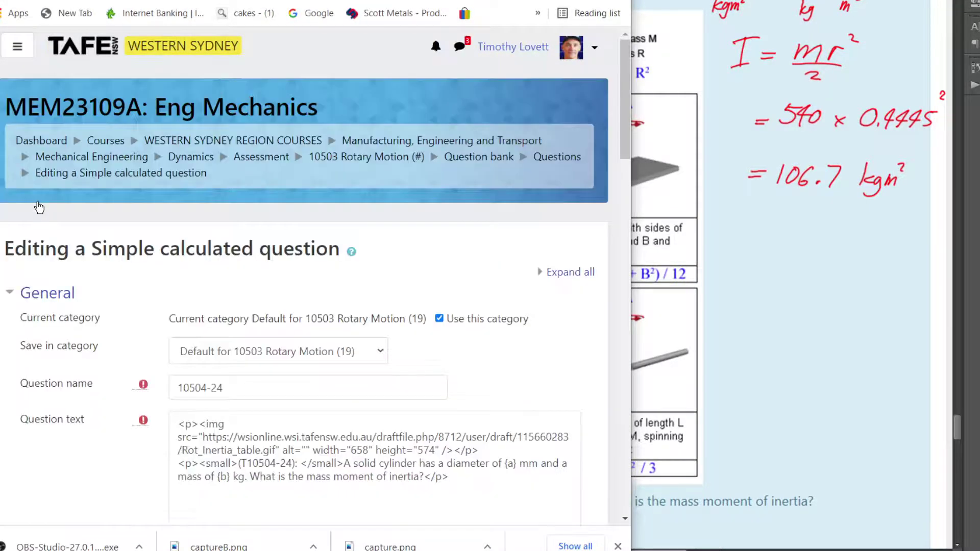
scroll(562, 390, "down", 10)
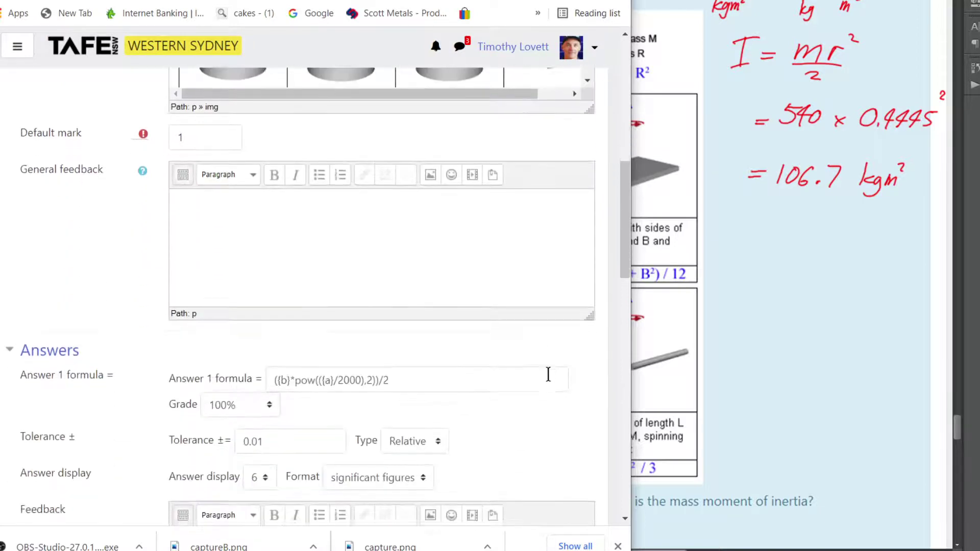
scroll(548, 375, "down", 3)
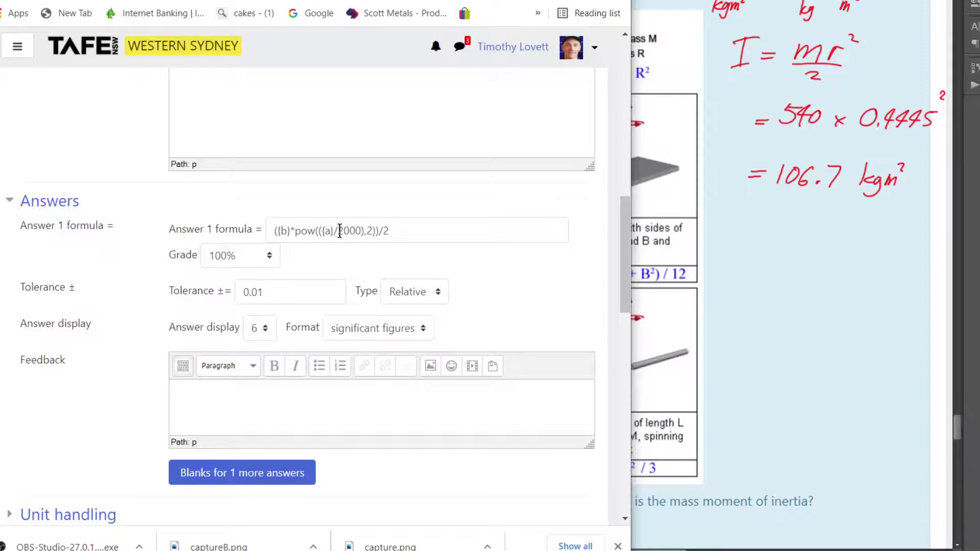
Step: Delete the trailing /2 from Answer 1's formula and submit the edited question
left_click_drag(338, 231, 364, 231)
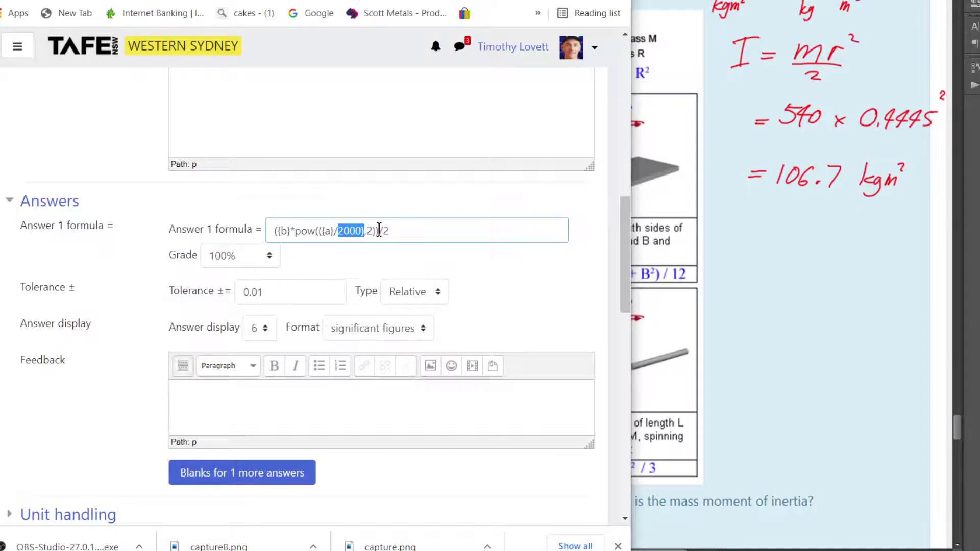
left_click_drag(378, 230, 389, 231)
key("BackSpace")
scroll(456, 263, "down", 5)
scroll(462, 269, "up", 4)
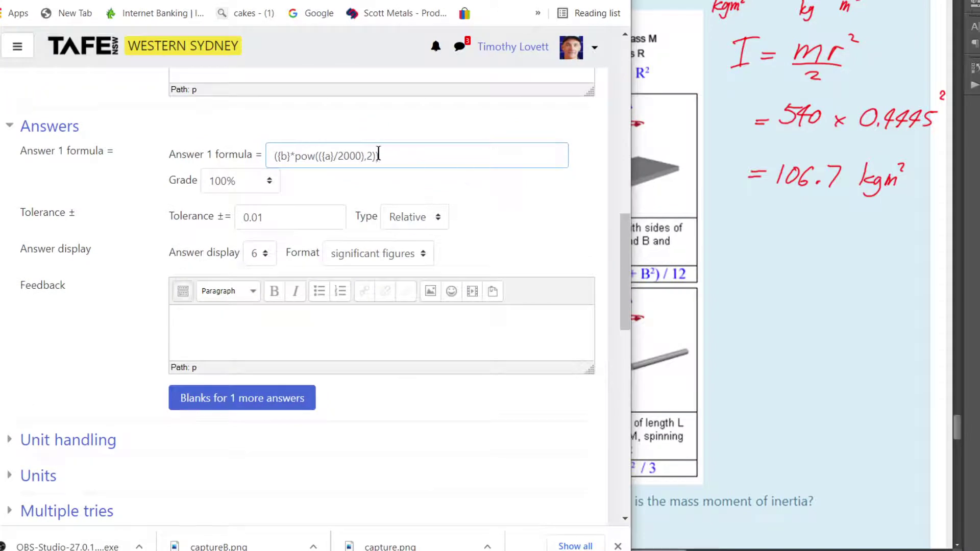
left_click_drag(382, 156, 242, 160)
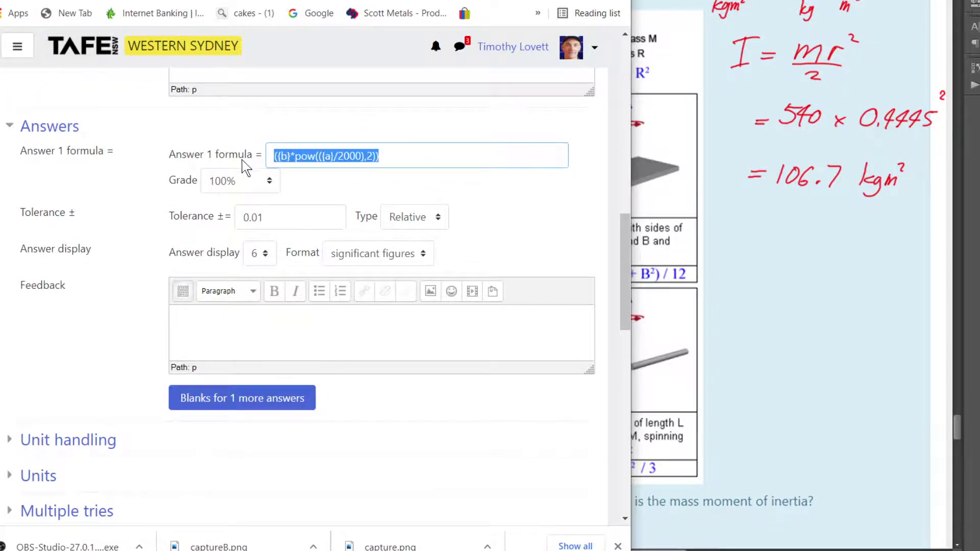
left_click(226, 390)
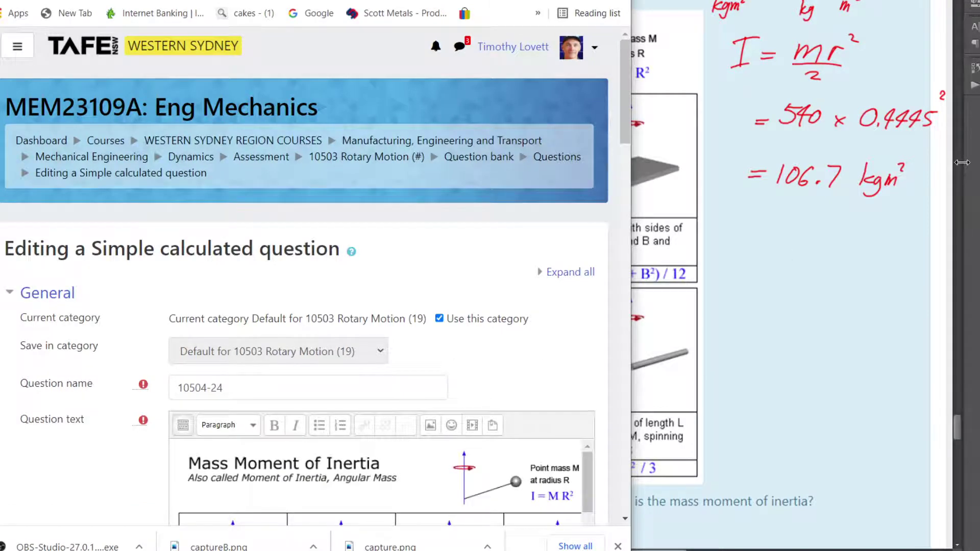
Step: Divide 106.693335 by 2 in Calculator
left_click(825, 77)
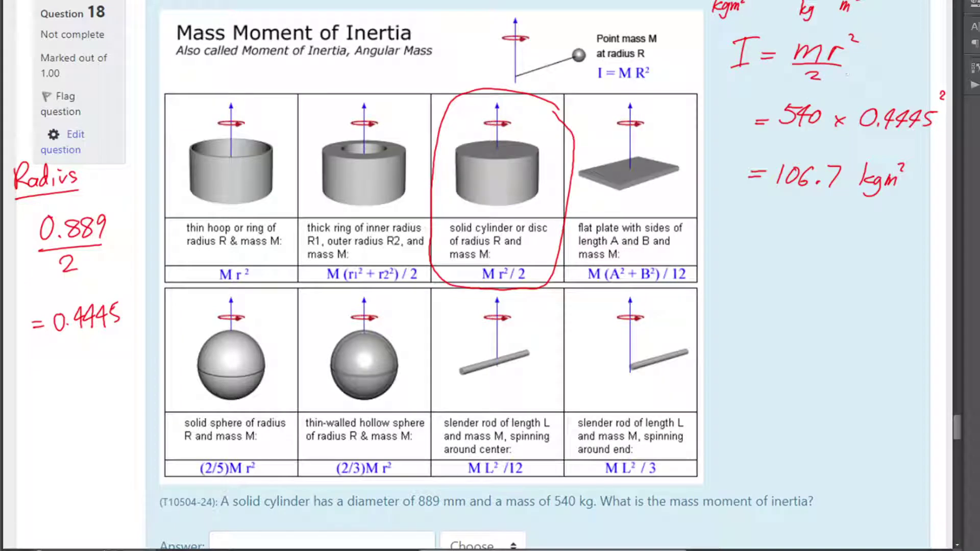
left_click(743, 546)
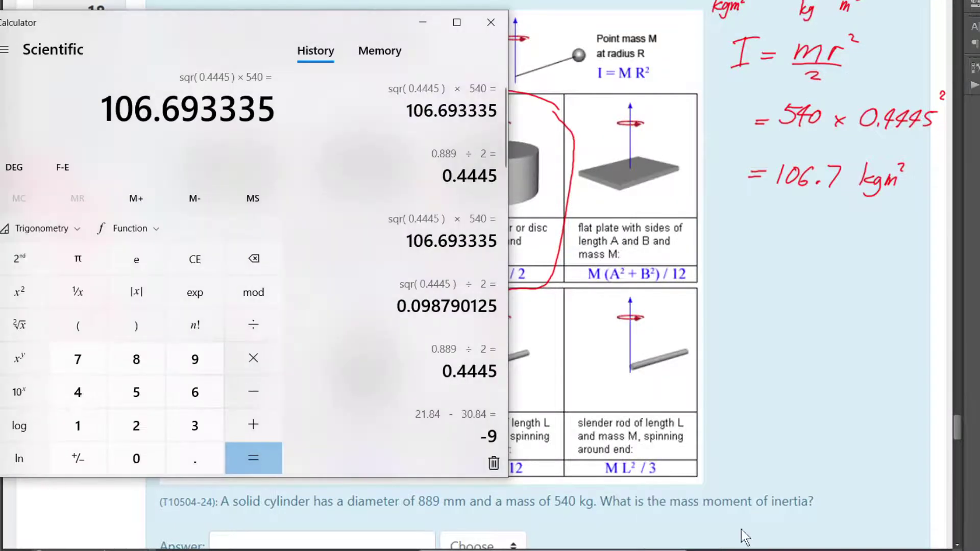
left_click(870, 422)
key("alt+Tab")
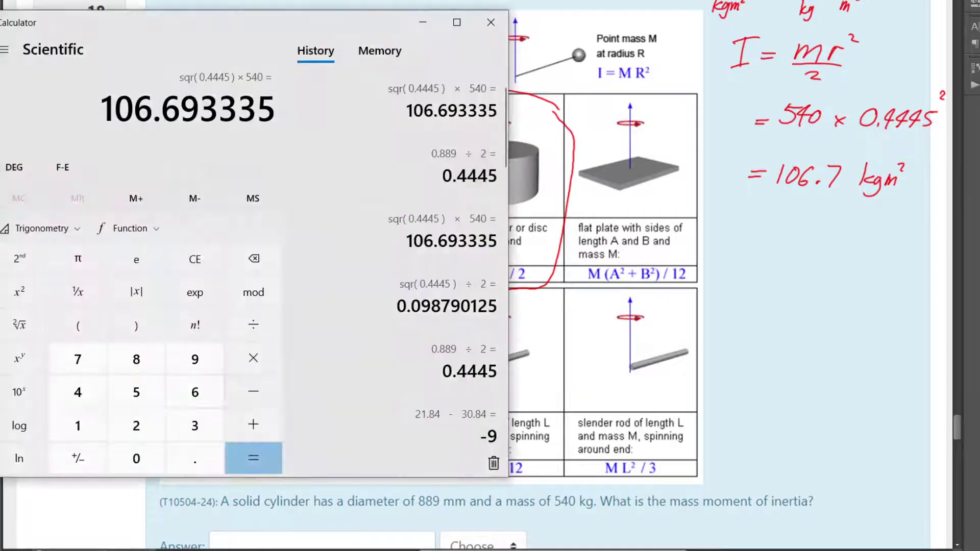
left_click(253, 326)
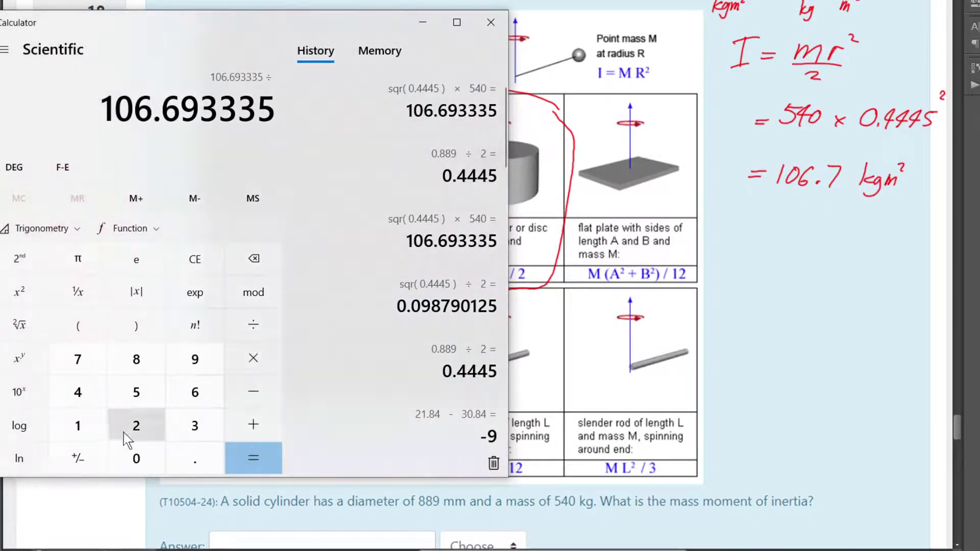
left_click(135, 425)
left_click(253, 458)
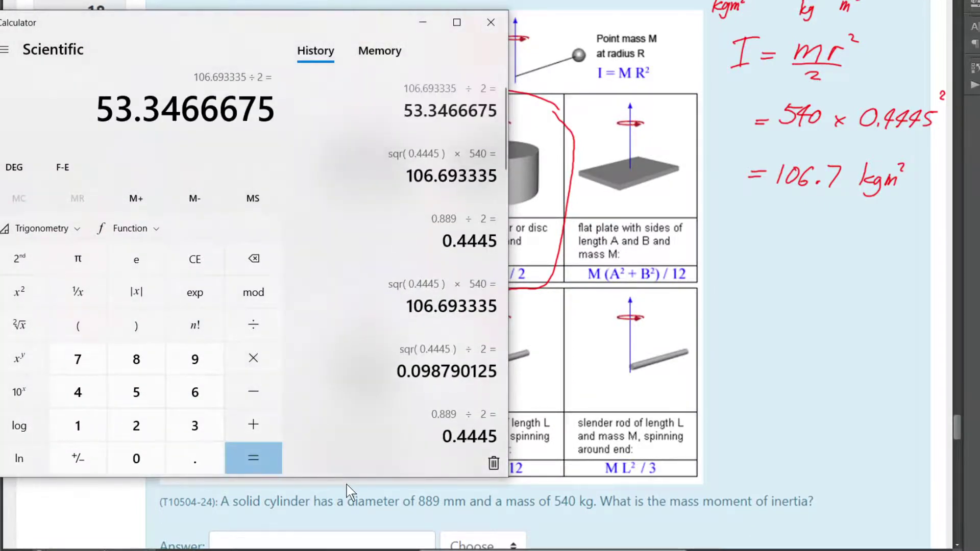
left_click(784, 190)
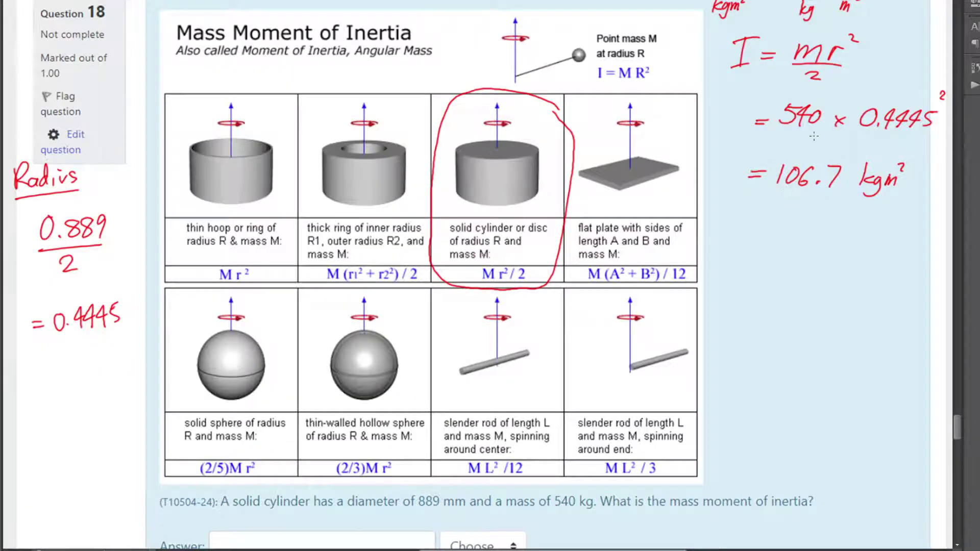
Step: Add ÷2 and the halved result 53.3 to the red working and cross out the unit after 106.7
left_click_drag(792, 131, 915, 138)
left_click_drag(846, 139, 856, 145)
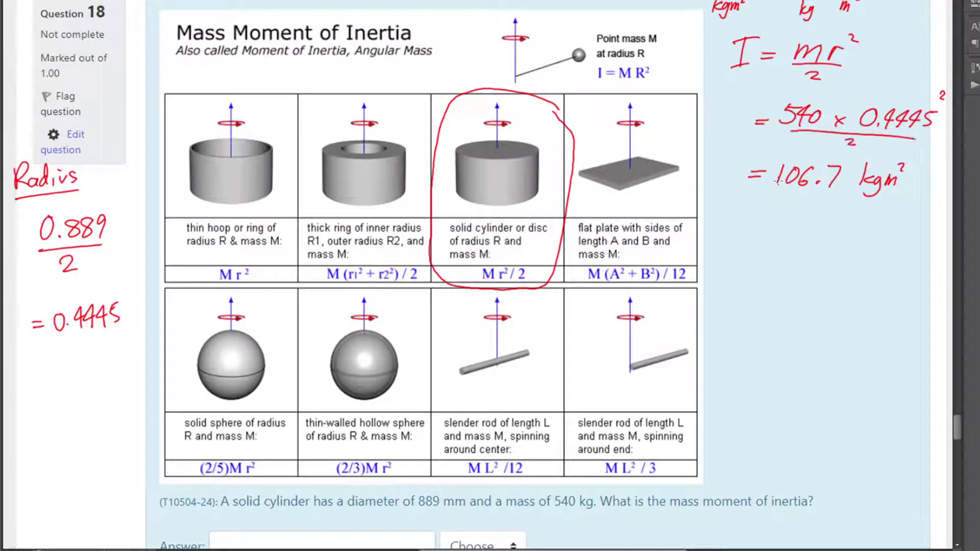
left_click_drag(774, 187, 834, 190)
mouse_move(745, 238)
left_mouse_down()
mouse_move(816, 239)
mouse_move(821, 252)
mouse_move(877, 255)
mouse_move(890, 237)
mouse_move(900, 258)
left_mouse_up()
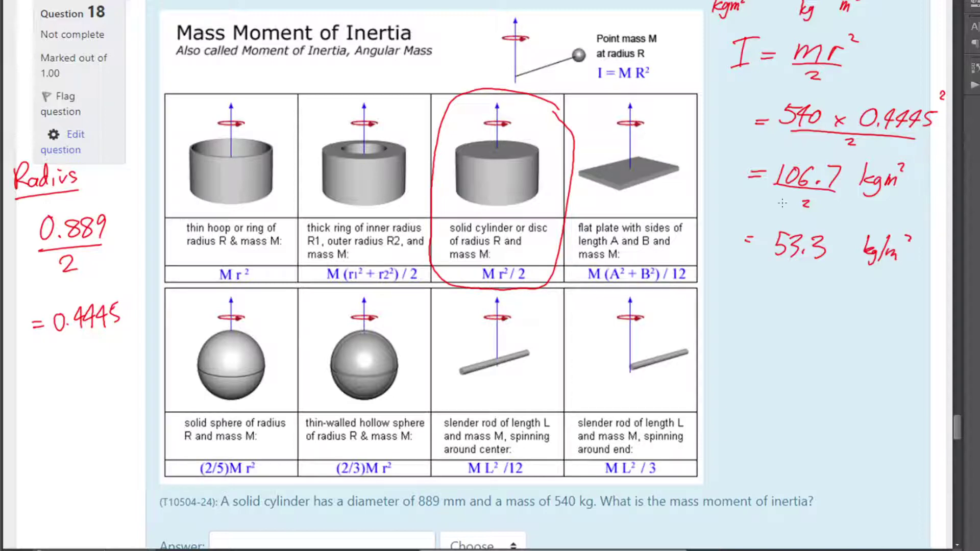
mouse_move(867, 170)
left_mouse_down()
mouse_move(893, 191)
mouse_move(898, 181)
left_mouse_up()
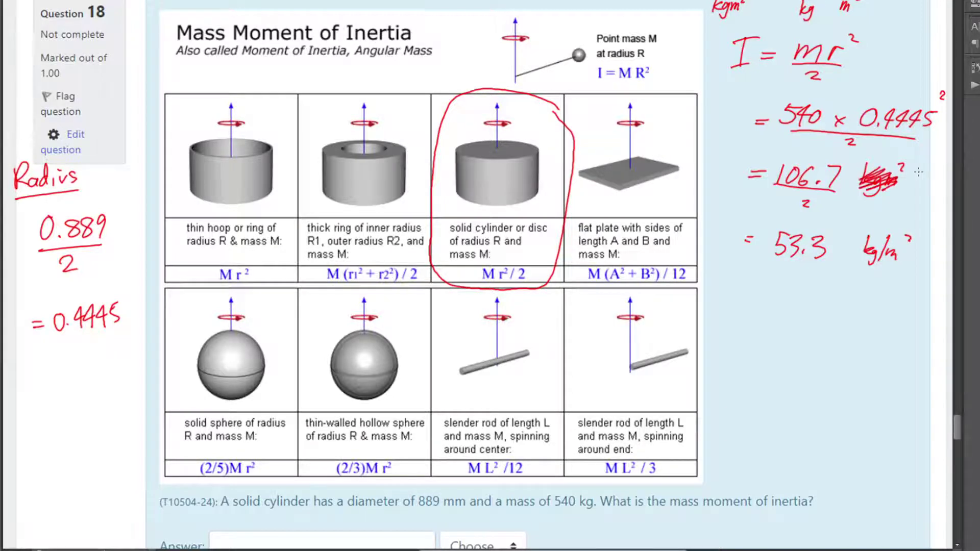
key("alt+Tab")
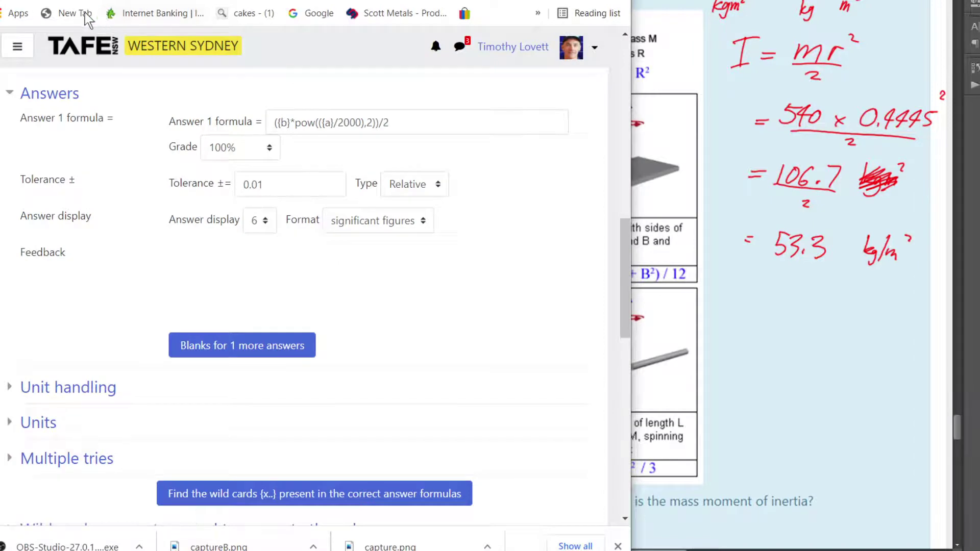
Step: Read question 10504-24's answer formula, cancel the editor without saving, and return to OneNote
left_click_drag(626, 253, 637, 462)
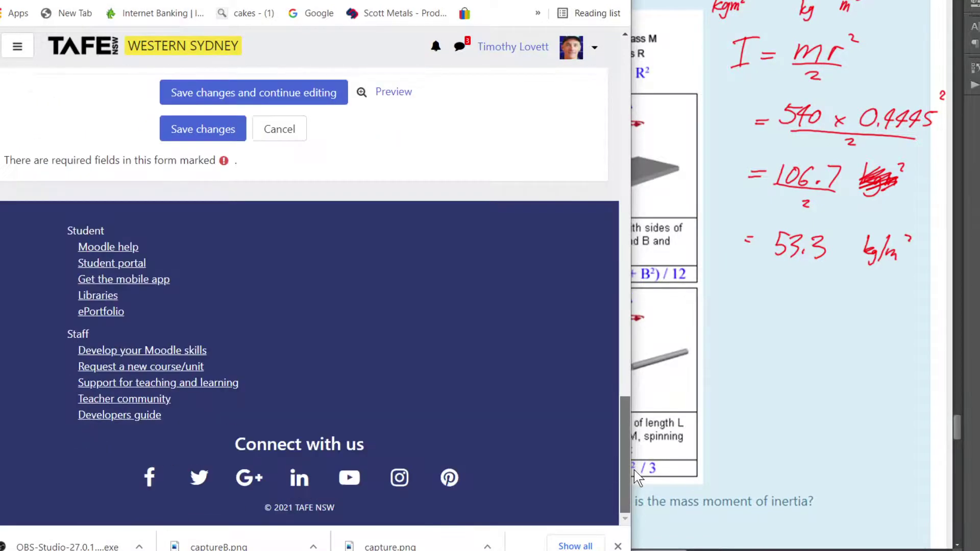
left_click(285, 134)
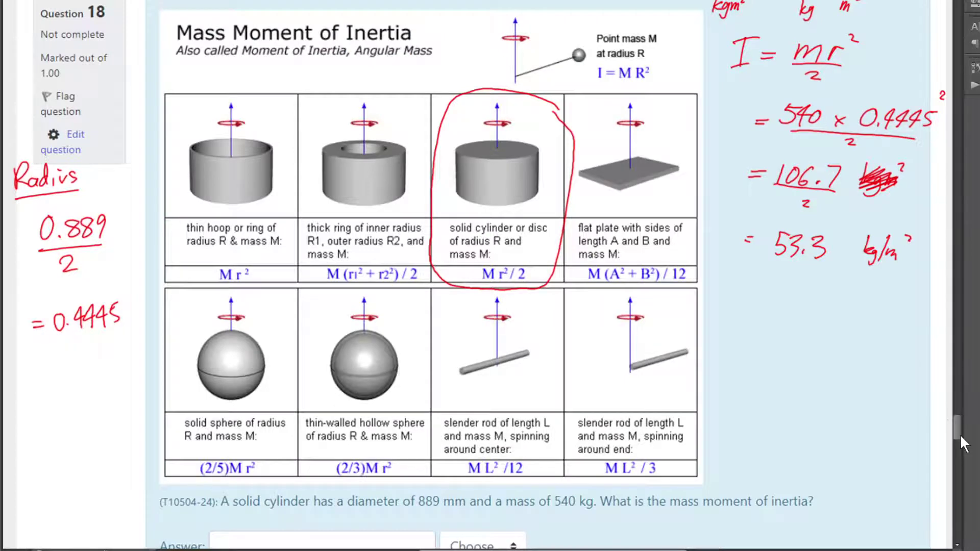
left_click_drag(960, 435, 960, 458)
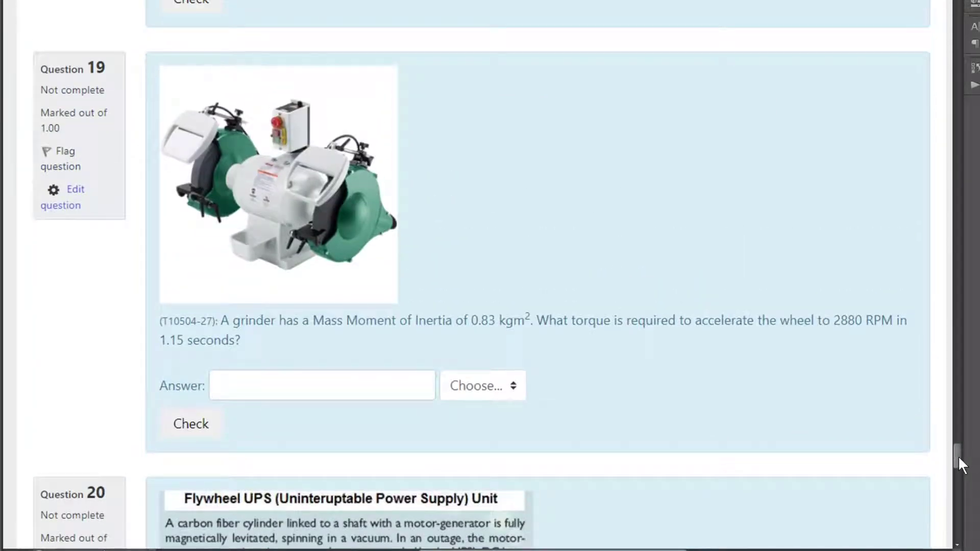
Step: Label 0.83 kgm² as I and torque as T, bracket 2880 RPM and underline 1.15 s
left_click_drag(487, 290, 484, 307)
mouse_move(478, 309)
left_mouse_down()
mouse_move(491, 306)
mouse_move(497, 288)
left_mouse_up()
mouse_move(595, 297)
left_mouse_down()
mouse_move(592, 312)
mouse_move(603, 295)
left_mouse_up()
mouse_move(836, 311)
left_mouse_down()
mouse_move(825, 309)
mouse_move(837, 332)
left_mouse_up()
left_click_drag(175, 348, 182, 347)
Step: List θ, ω₀ = 0, ω =, α and t in the margin, with an arrow down from 2880 RPM
left_click_drag(36, 238, 22, 249)
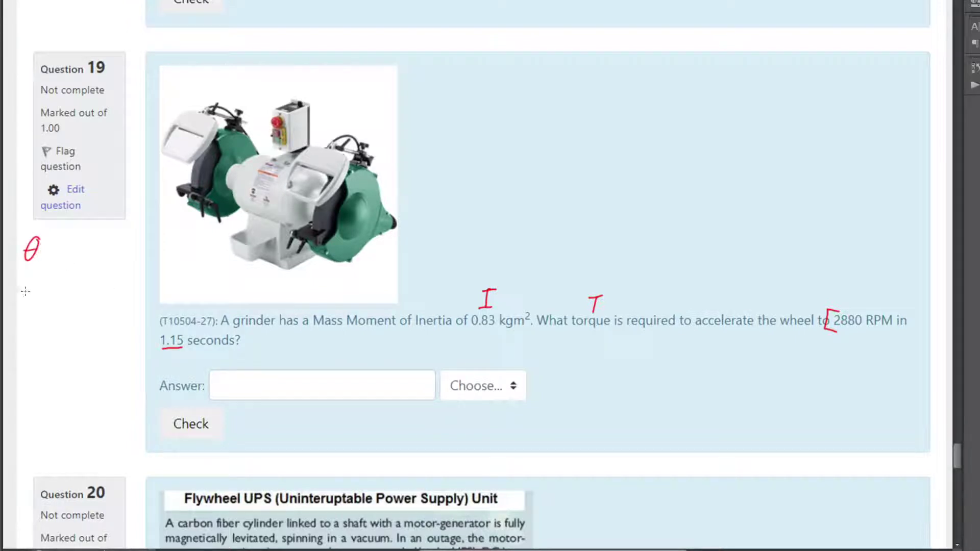
left_click_drag(23, 288, 45, 286)
left_click_drag(24, 326, 46, 323)
mouse_move(42, 366)
left_mouse_down()
mouse_move(27, 401)
mouse_move(34, 420)
left_mouse_up()
left_click_drag(22, 409, 36, 407)
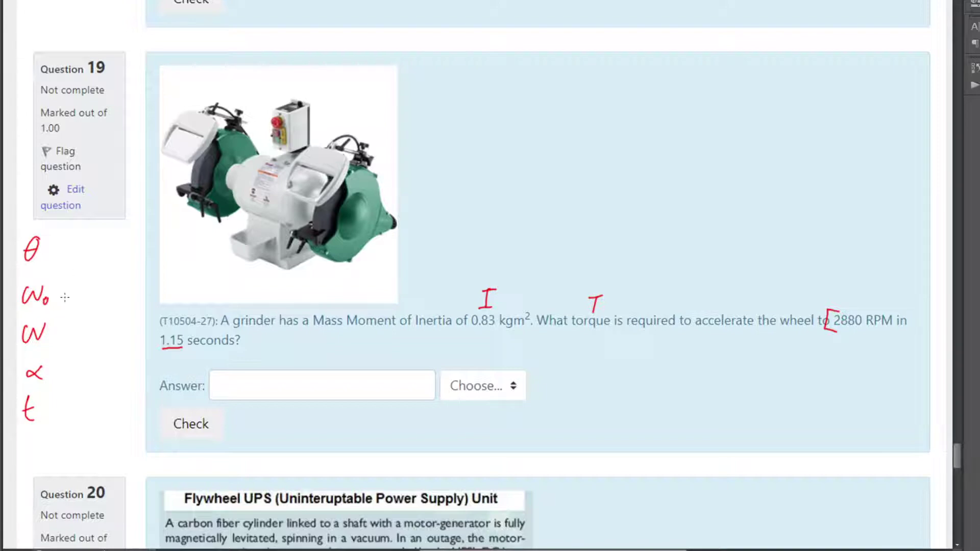
left_click_drag(62, 295, 75, 294)
left_click_drag(63, 301, 91, 291)
left_click_drag(56, 332, 67, 331)
left_click_drag(56, 335, 65, 335)
mouse_move(842, 329)
left_mouse_down()
mouse_move(847, 339)
mouse_move(825, 365)
left_mouse_up()
Step: Compute 2880 × π ÷ 30 in Calculator, giving 301.5928947
key("alt+Tab")
type("2880")
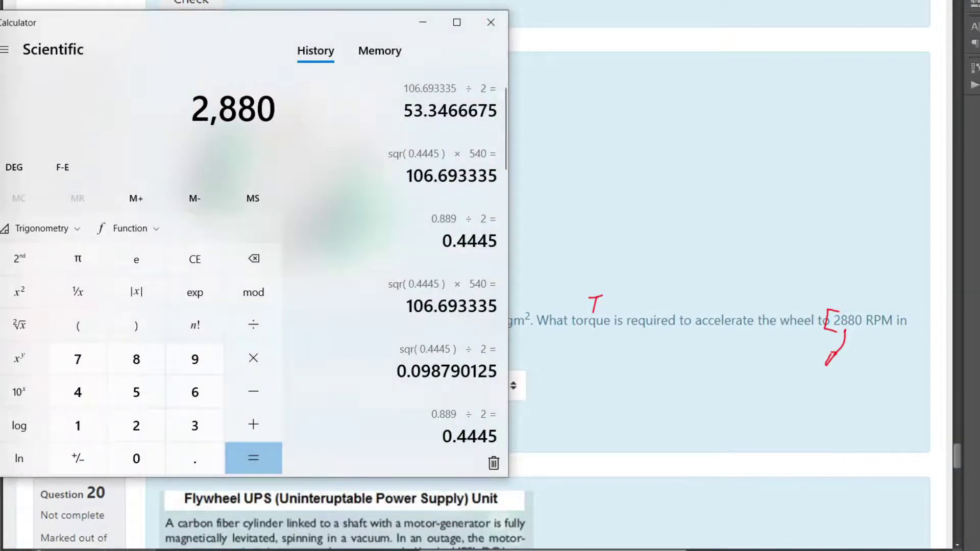
type("*")
left_click(75, 265)
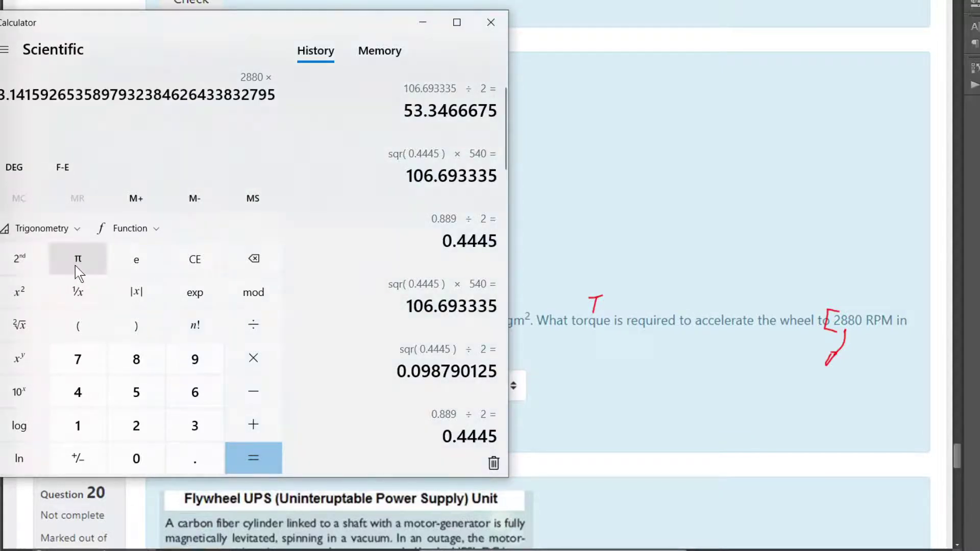
type("/30")
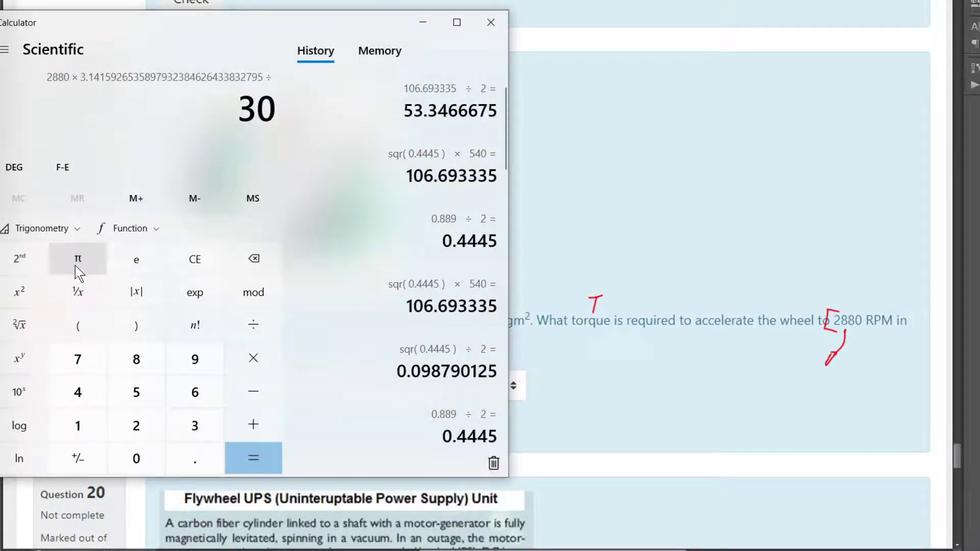
key("Return")
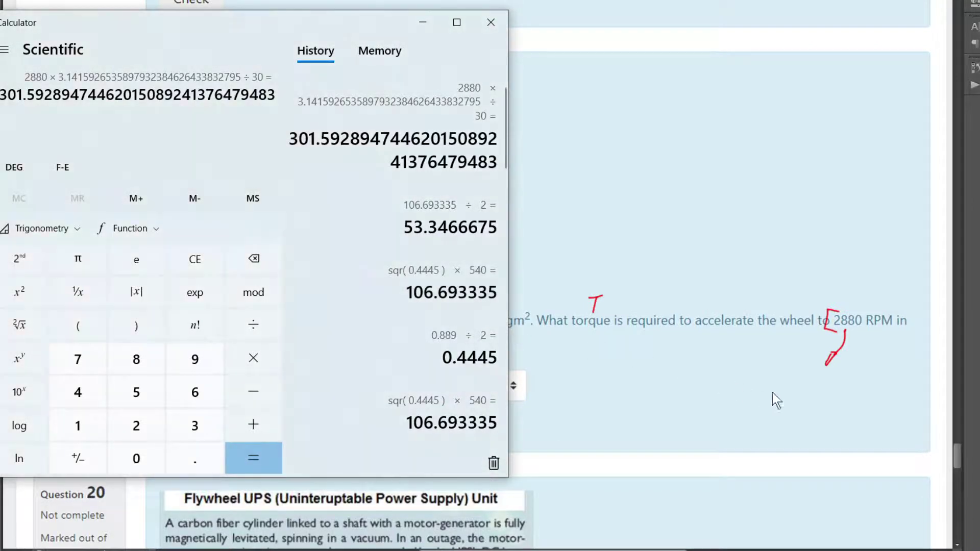
Step: Write the converted speed 301.593 below the arrow in red ink
left_click(809, 378)
mouse_move(800, 378)
left_mouse_down()
mouse_move(800, 392)
mouse_move(816, 382)
mouse_move(826, 394)
mouse_move(857, 383)
mouse_move(868, 391)
mouse_move(860, 399)
mouse_move(898, 401)
mouse_move(906, 384)
left_mouse_up()
left_click(832, 393)
Step: Add rad/s after 301.593 and complete the list with ω = 301, α = ?, t = 1.15
left_click_drag(917, 385, 889, 420)
left_click_drag(915, 400, 912, 406)
mouse_move(75, 321)
left_mouse_down()
mouse_move(77, 340)
mouse_move(92, 330)
left_mouse_up()
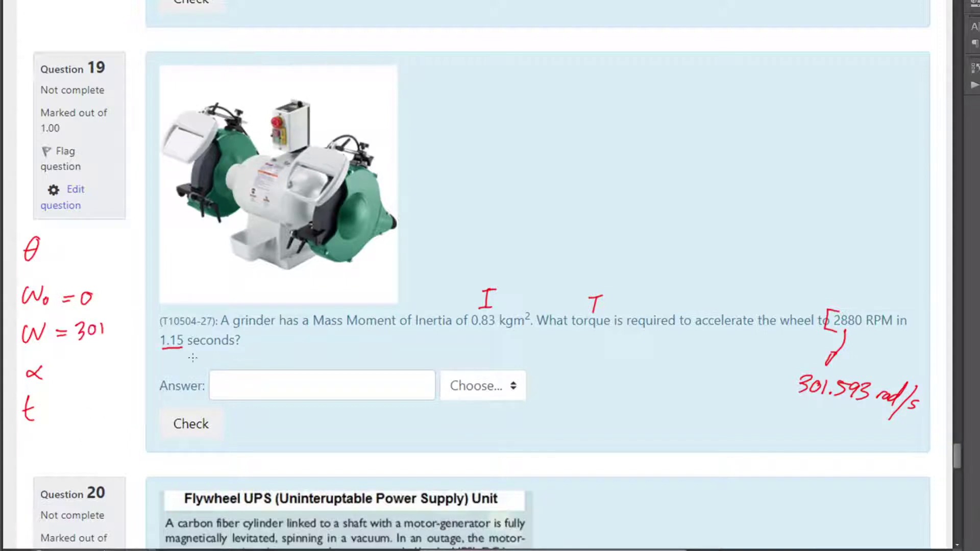
mouse_move(55, 368)
left_mouse_down()
mouse_move(86, 355)
mouse_move(82, 368)
left_mouse_up()
left_click(83, 374)
mouse_move(53, 415)
left_mouse_down()
mouse_move(63, 406)
mouse_move(86, 422)
left_mouse_up()
left_click(80, 417)
mouse_move(95, 403)
left_mouse_down()
mouse_move(102, 415)
mouse_move(93, 423)
left_mouse_up()
left_click_drag(95, 401, 106, 400)
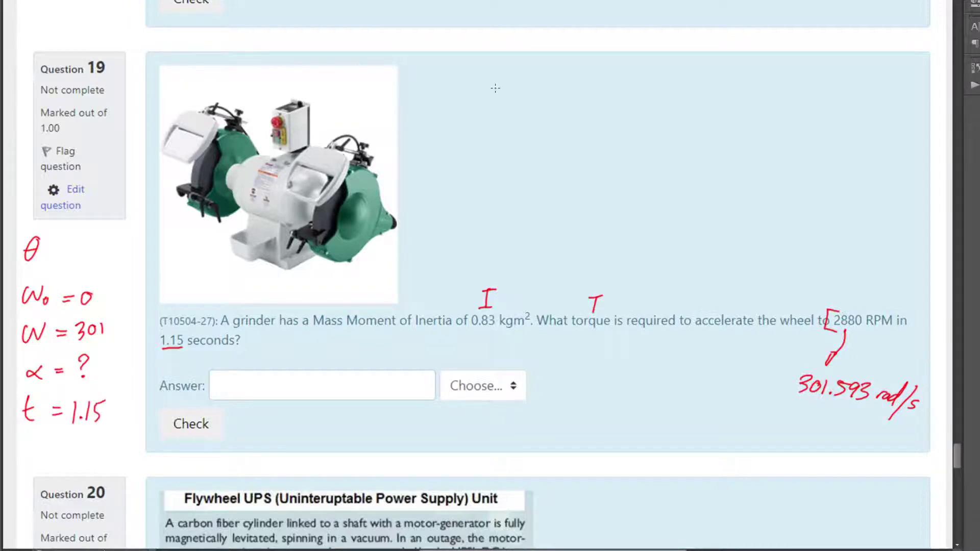
Step: Write ω = ω₀ + αt and rearrange it to α = (ω − ω₀)/t
left_click_drag(477, 63, 511, 69)
mouse_move(504, 73)
left_mouse_down()
mouse_move(536, 74)
mouse_move(545, 64)
mouse_move(568, 76)
mouse_move(610, 70)
left_mouse_up()
left_click_drag(618, 59, 620, 70)
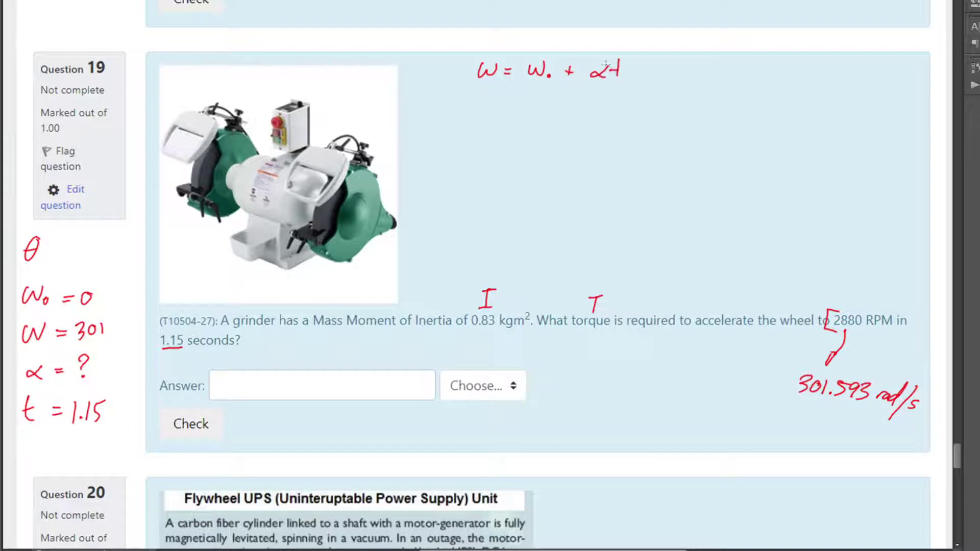
mouse_move(493, 100)
left_mouse_down()
mouse_move(494, 111)
mouse_move(508, 104)
left_mouse_up()
mouse_move(499, 110)
left_mouse_down()
mouse_move(575, 95)
mouse_move(585, 104)
left_mouse_up()
left_click_drag(593, 91, 586, 118)
left_click_drag(532, 87, 527, 115)
mouse_move(615, 96)
left_mouse_down()
mouse_move(601, 113)
mouse_move(629, 111)
mouse_move(631, 101)
left_mouse_up()
Step: Substitute values as α = (301.593 − 0)/1.15 and begin the result line
left_click_drag(504, 139, 514, 139)
mouse_move(503, 144)
left_mouse_down()
mouse_move(534, 151)
mouse_move(550, 137)
mouse_move(556, 150)
mouse_move(591, 152)
mouse_move(579, 153)
mouse_move(626, 140)
mouse_move(632, 157)
left_mouse_up()
left_click_drag(535, 129, 520, 145)
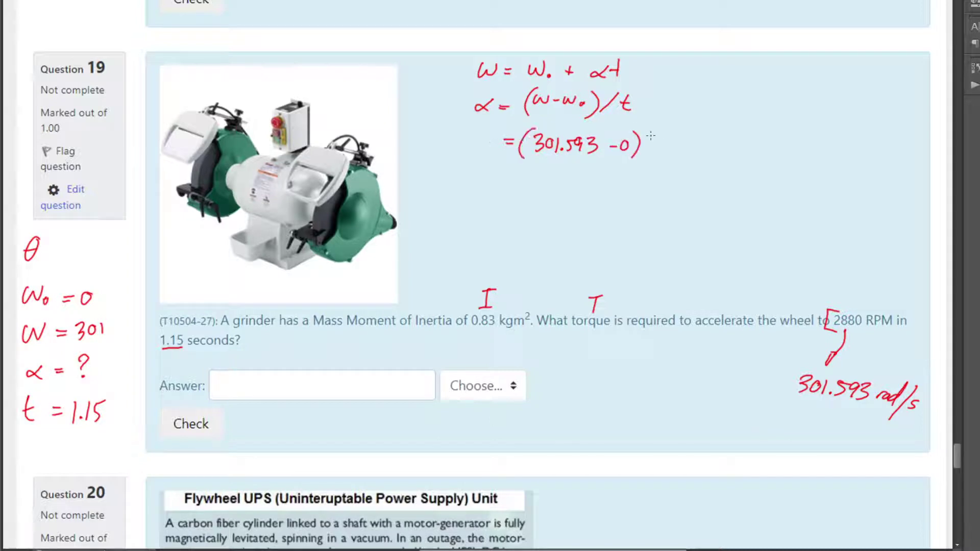
mouse_move(660, 132)
left_mouse_down()
mouse_move(641, 157)
mouse_move(679, 151)
left_mouse_up()
mouse_move(692, 137)
left_mouse_down()
mouse_move(687, 149)
mouse_move(697, 138)
left_mouse_up()
left_click_drag(501, 178, 511, 177)
left_click_drag(502, 182, 512, 180)
Step: Divide 301.5929 by 1.15 in Calculator (262.2547) and start writing the α result
key("alt+Tab")
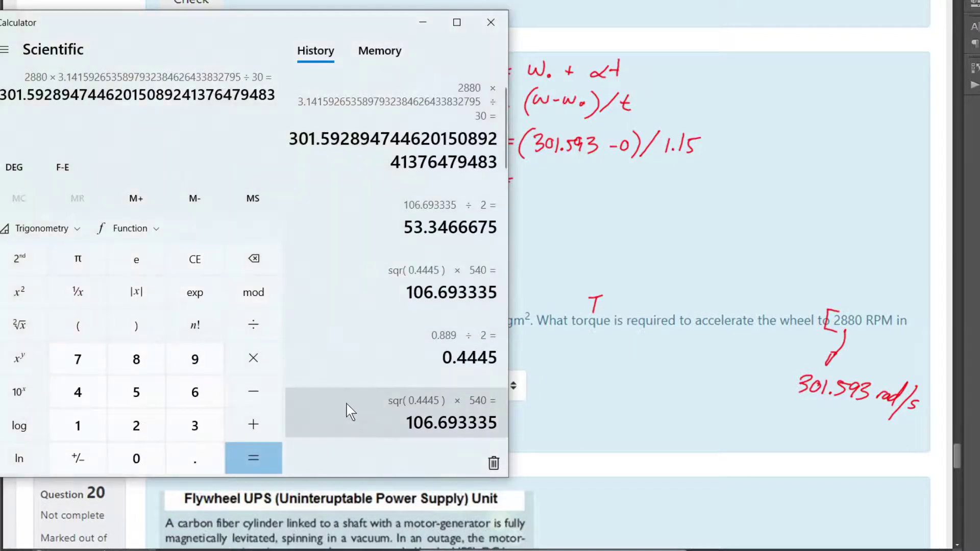
left_click(254, 325)
type("1.15")
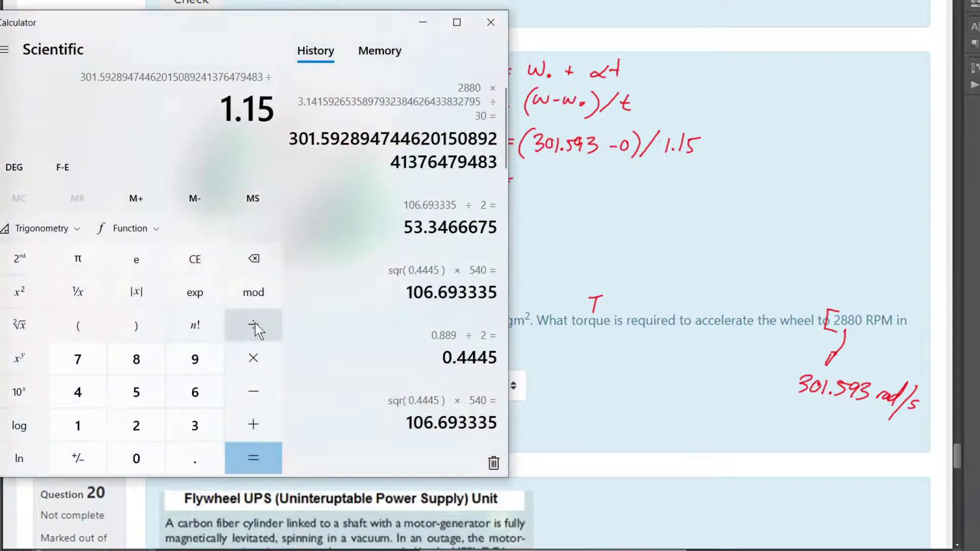
key("Return")
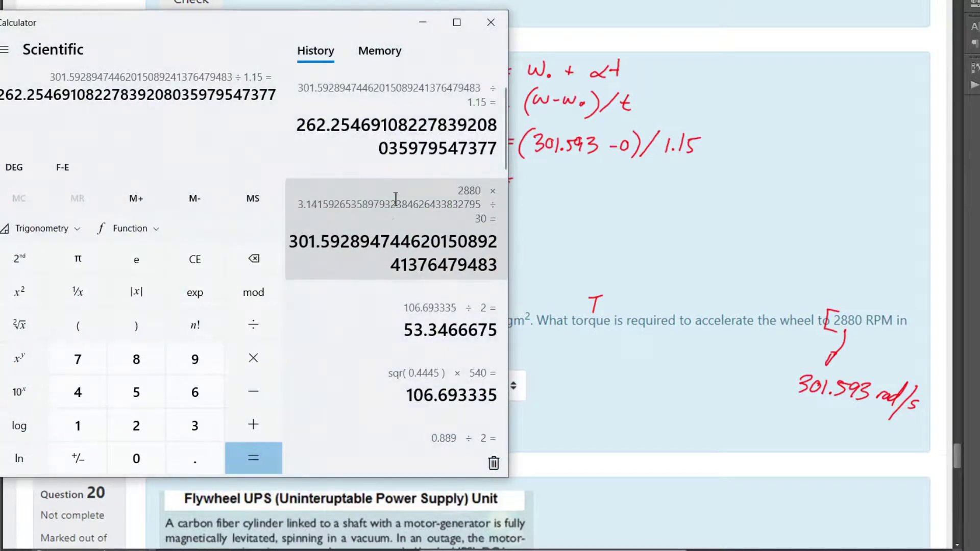
left_click(559, 189)
mouse_move(525, 173)
left_mouse_down()
mouse_move(538, 187)
mouse_move(543, 177)
mouse_move(564, 187)
mouse_move(634, 187)
mouse_move(644, 170)
left_mouse_up()
Step: Finish α = 262.25 rad/s², draw a vertical divider, and note 'CONST α'
left_click(571, 183)
mouse_move(644, 170)
left_mouse_down()
mouse_move(645, 186)
mouse_move(628, 202)
left_mouse_up()
left_click_drag(658, 178, 648, 184)
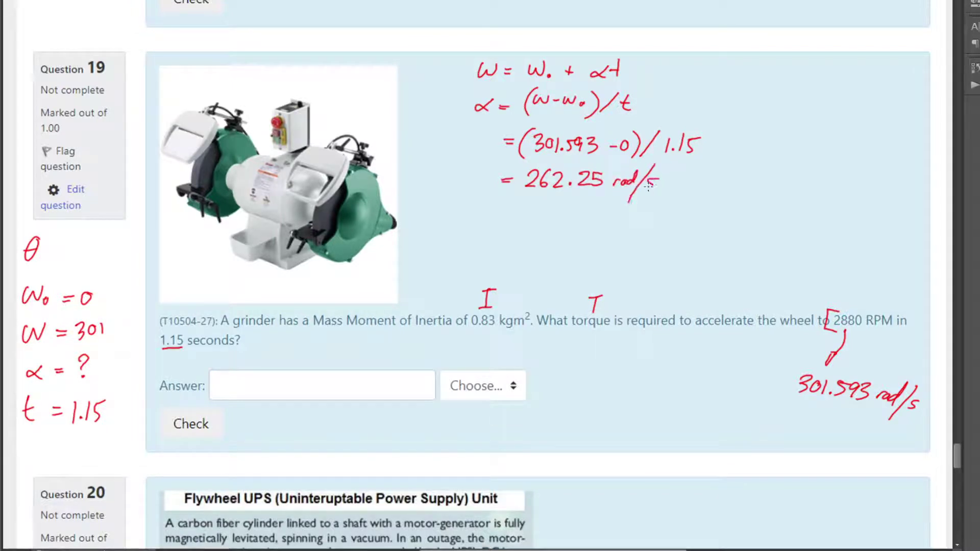
left_click_drag(723, 51, 707, 235)
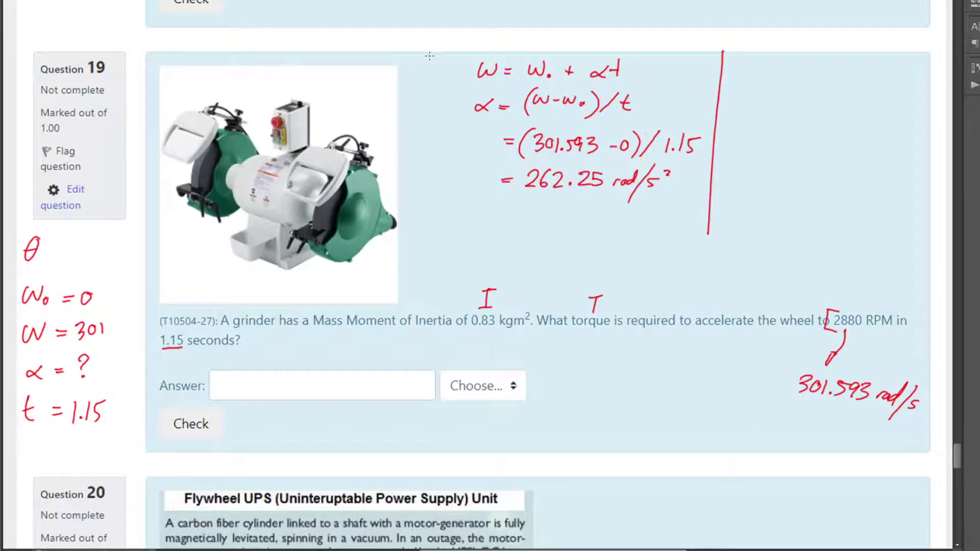
mouse_move(430, 45)
left_mouse_down()
mouse_move(431, 56)
mouse_move(451, 43)
mouse_move(453, 57)
mouse_move(466, 57)
mouse_move(431, 71)
mouse_move(447, 63)
mouse_move(449, 35)
mouse_move(449, 79)
mouse_move(480, 38)
left_mouse_up()
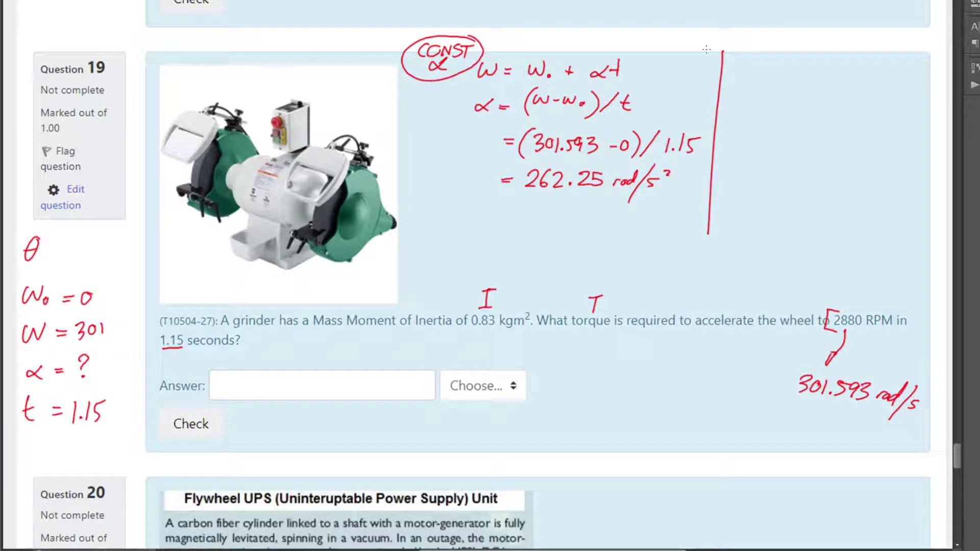
Step: Write the torque formula T = Iα and substitute it as 0.83 × 262.25
left_click_drag(750, 43, 746, 60)
left_click_drag(741, 46, 770, 47)
mouse_move(760, 53)
left_mouse_down()
mouse_move(782, 60)
mouse_move(794, 44)
left_mouse_up()
mouse_move(778, 60)
left_mouse_down()
mouse_move(817, 59)
mouse_move(748, 29)
mouse_move(819, 69)
mouse_move(825, 37)
left_mouse_up()
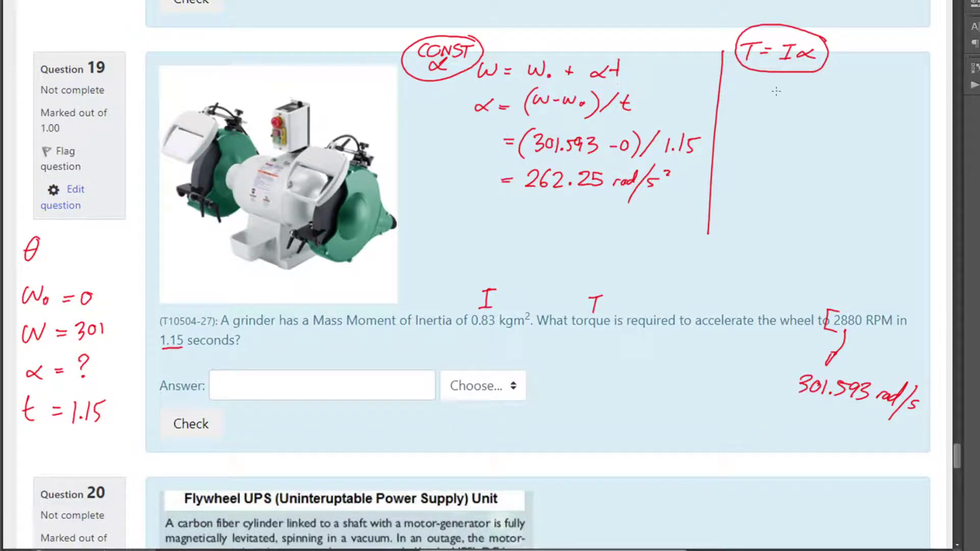
mouse_move(756, 94)
left_mouse_down()
mouse_move(811, 101)
mouse_move(816, 91)
left_mouse_up()
mouse_move(829, 88)
left_mouse_down()
mouse_move(837, 97)
mouse_move(827, 107)
left_mouse_up()
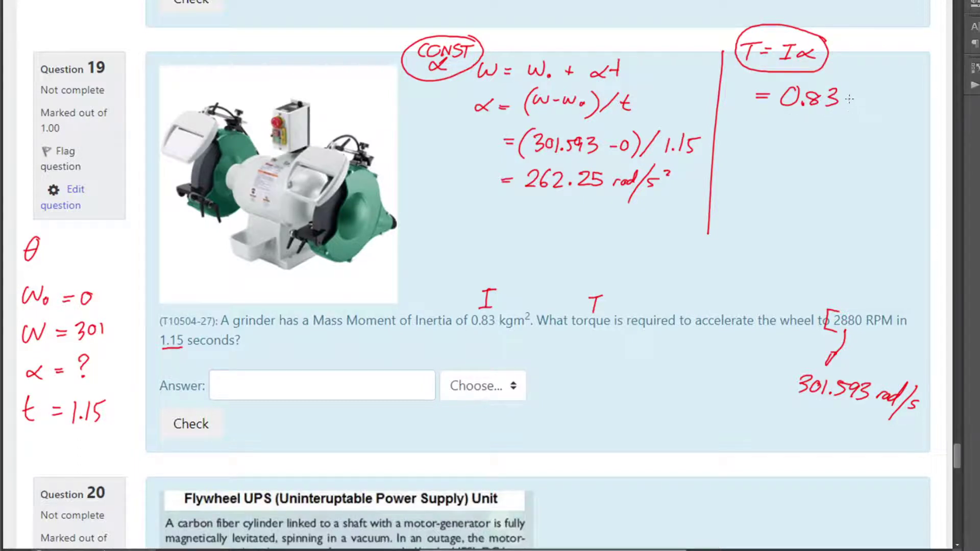
left_click_drag(848, 98, 923, 105)
mouse_move(927, 93)
left_mouse_down()
mouse_move(924, 104)
mouse_move(937, 92)
left_mouse_up()
left_click_drag(749, 131, 761, 135)
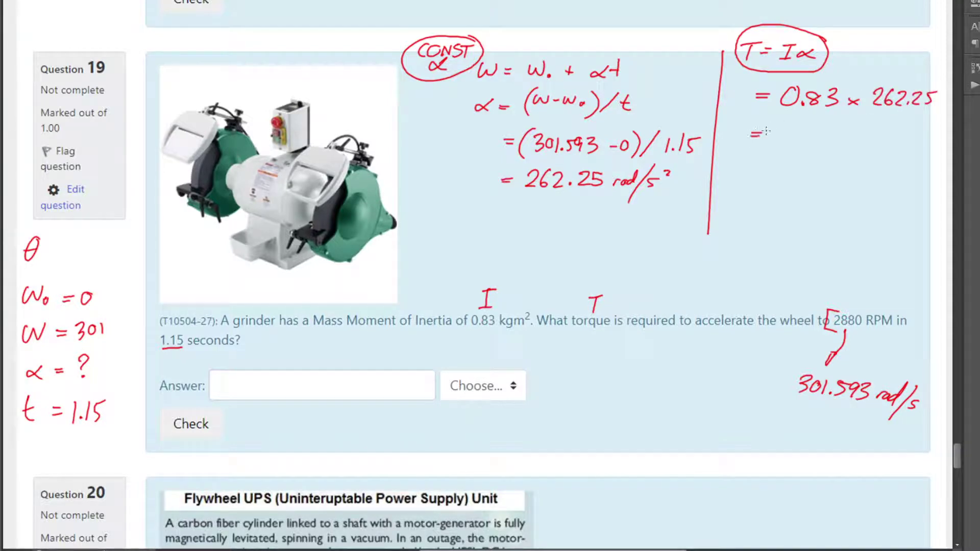
Step: Multiply 262.2547 by 0.83 in Calculator, giving 217.6714
key("alt+Tab")
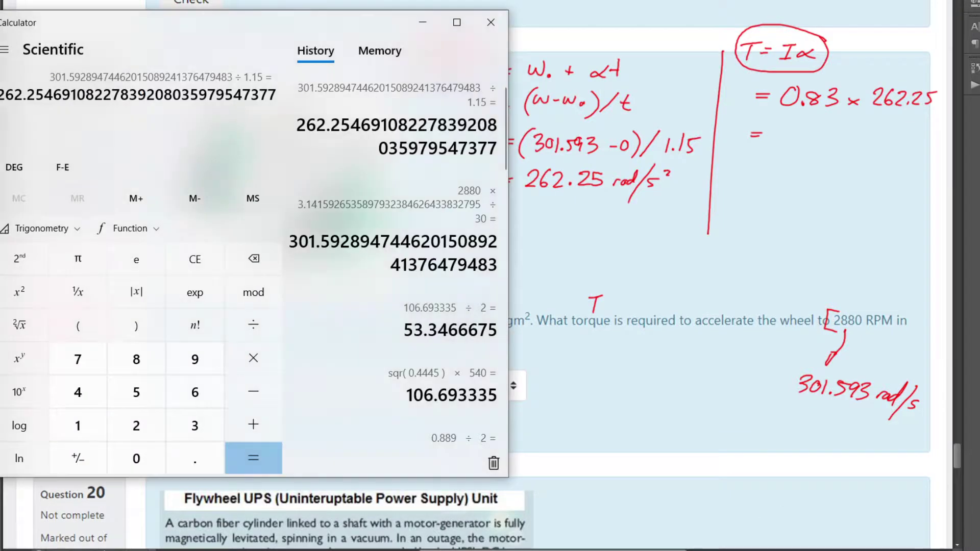
left_click(253, 352)
type("0.83")
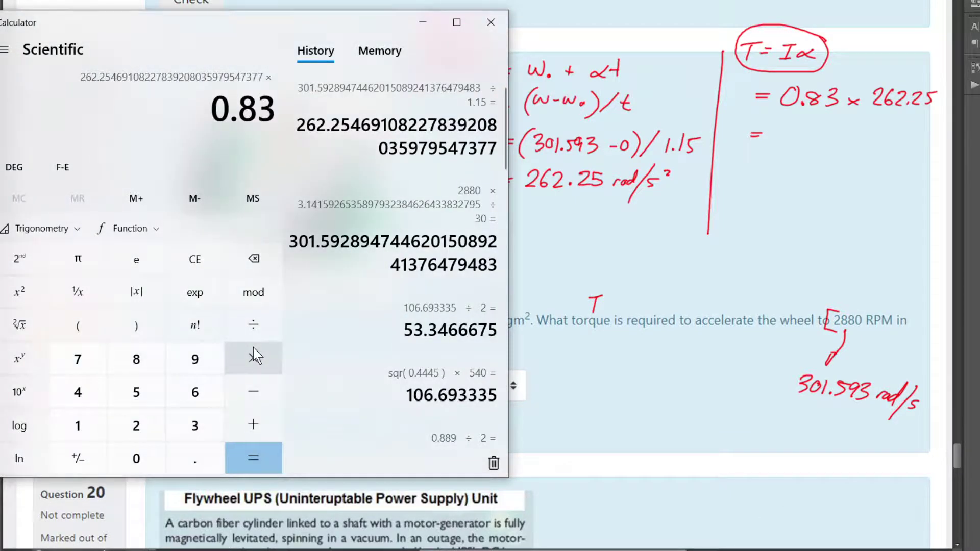
key("Return")
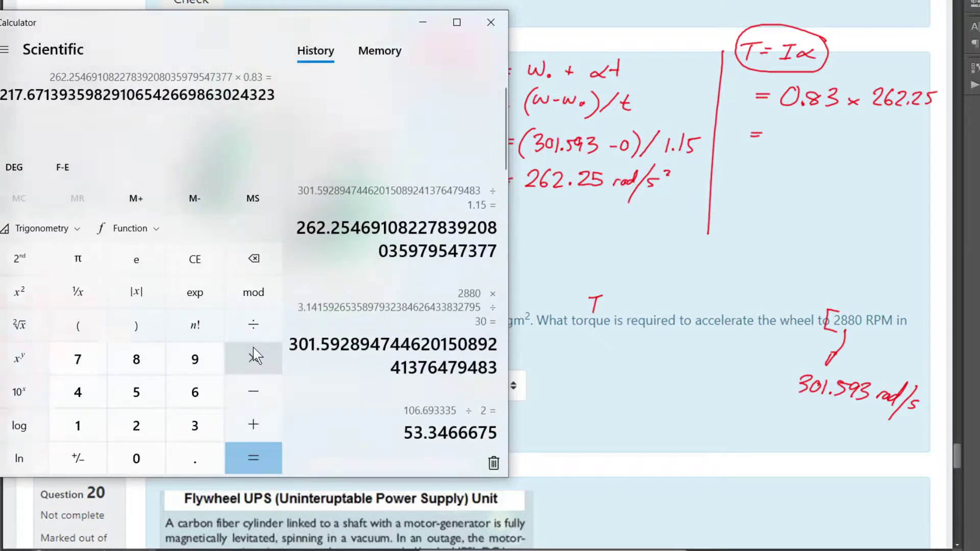
Step: Write the torque result 217.67 Nm in the red-ink working
key("alt+Tab")
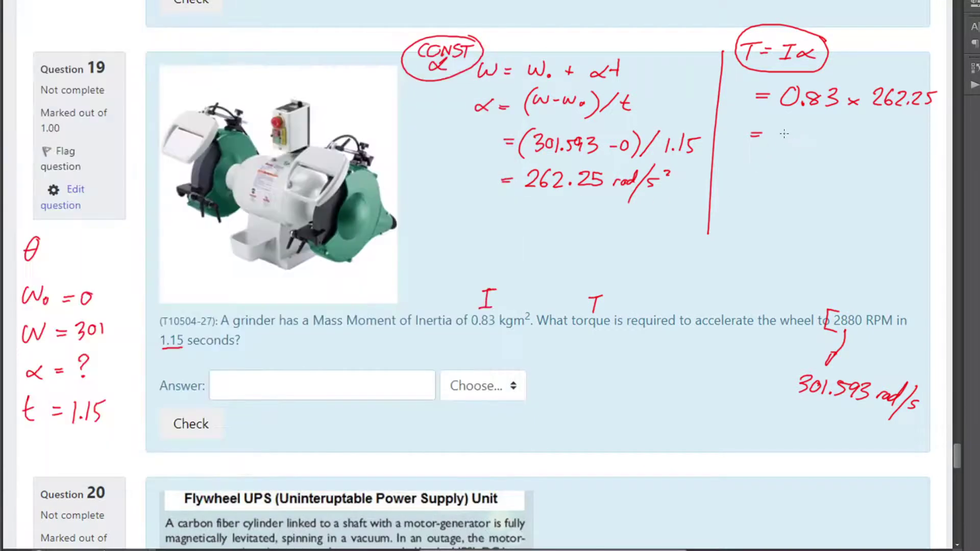
mouse_move(776, 131)
left_mouse_down()
mouse_move(774, 149)
mouse_move(788, 148)
left_mouse_up()
mouse_move(799, 130)
left_mouse_down()
mouse_move(797, 147)
mouse_move(811, 152)
mouse_move(849, 149)
mouse_move(891, 127)
mouse_move(900, 153)
mouse_move(909, 151)
left_mouse_up()
left_click(824, 149)
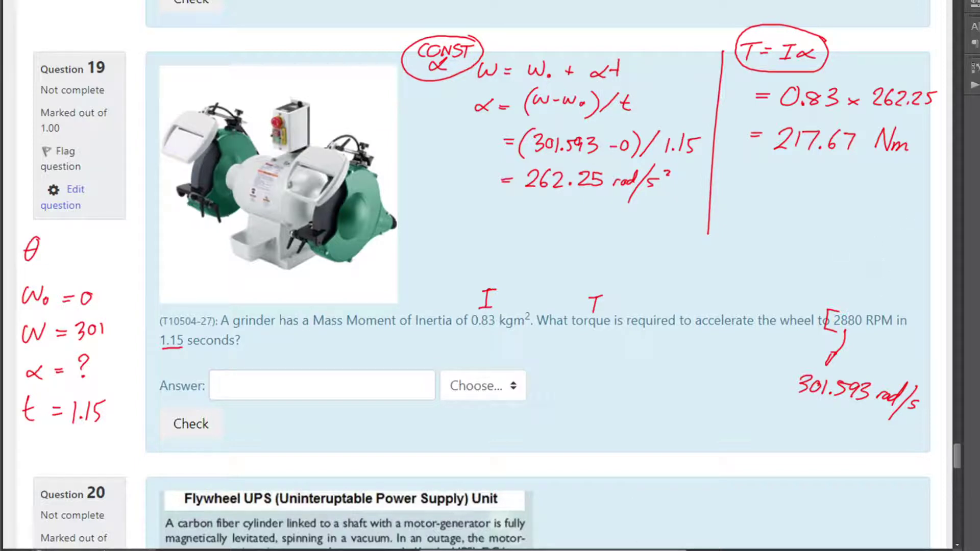
Step: Enter 217.67 with unit Nm as Question 19's answer and submit it with Check
left_click(660, 465)
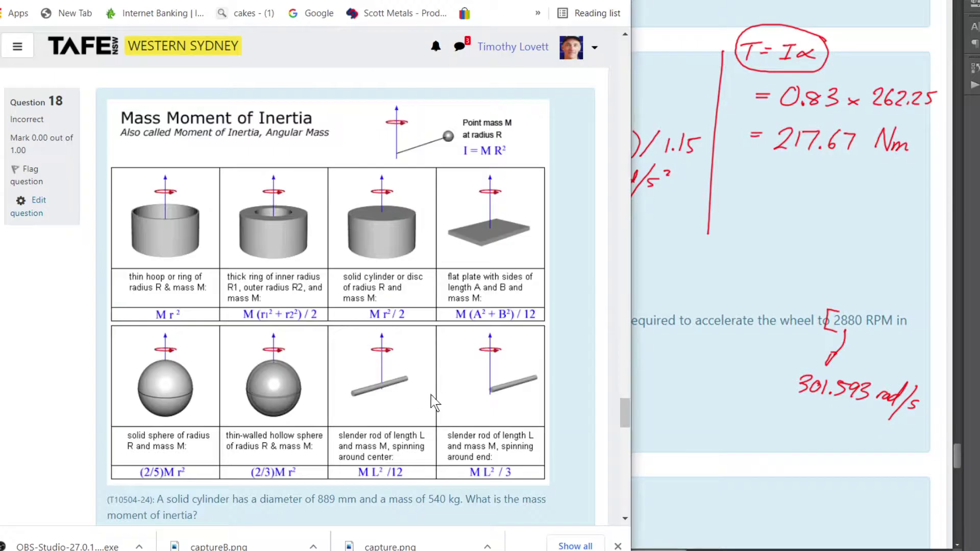
scroll(445, 400, "down", 7)
scroll(459, 406, "down", 4)
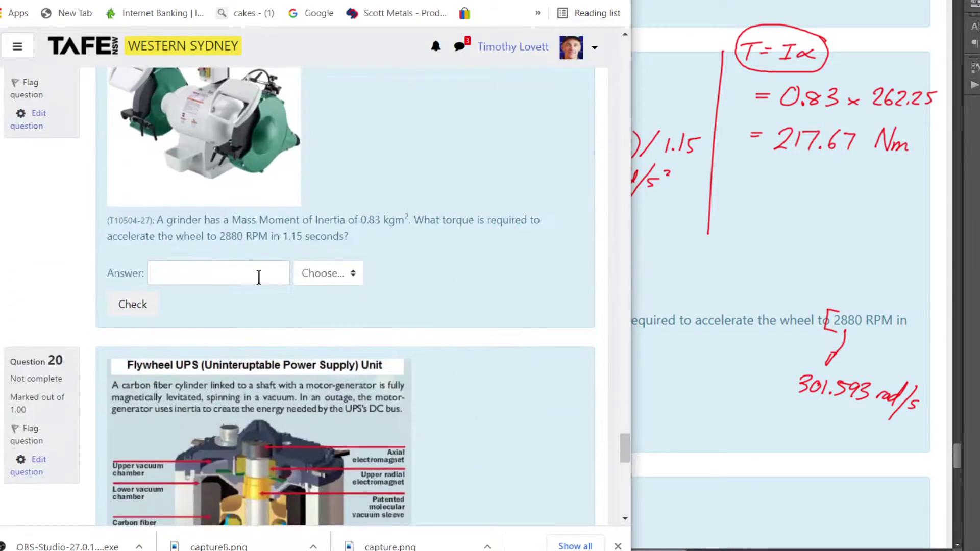
left_click(258, 273)
type("217.67")
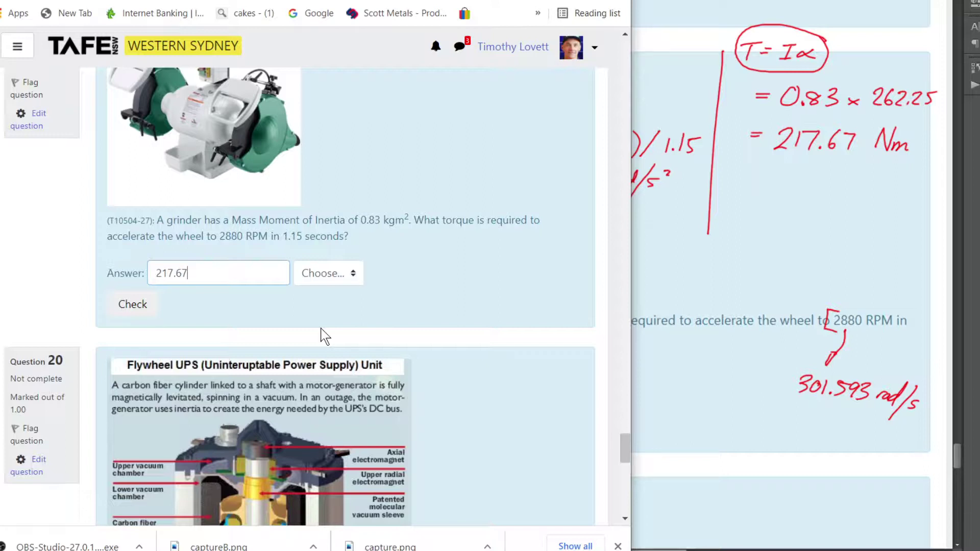
left_click(356, 275)
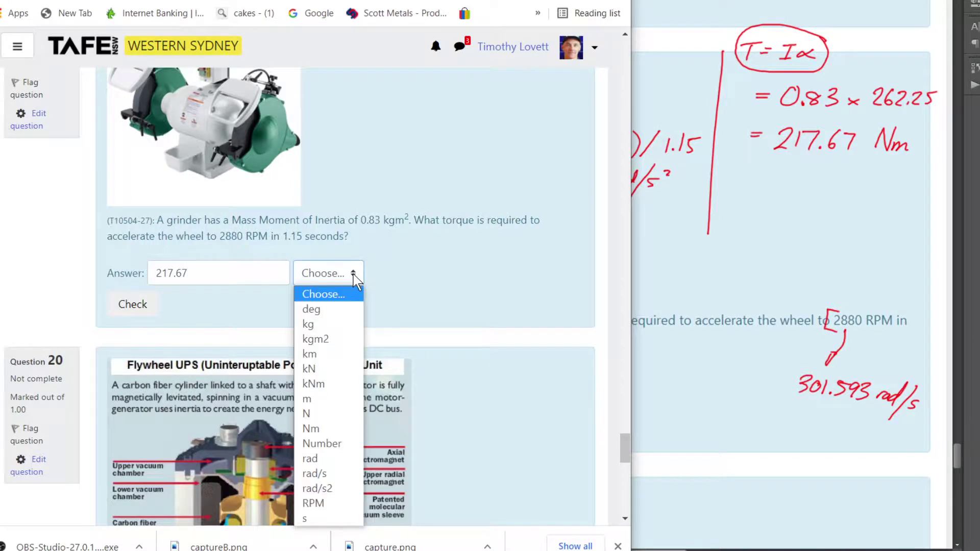
left_click(329, 418)
left_click(140, 304)
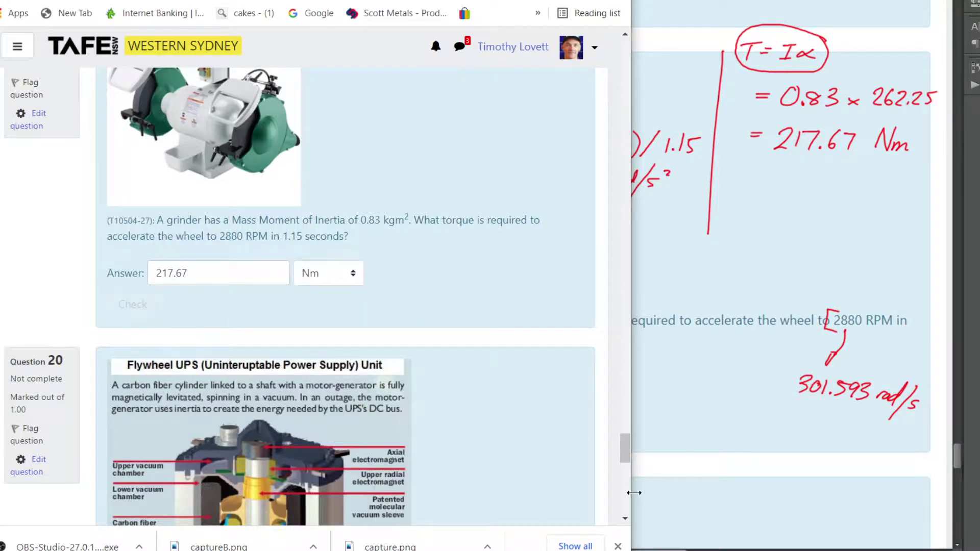
Step: Tick the 217.67 Nm result in red and scroll down to Question 20
left_click(862, 216)
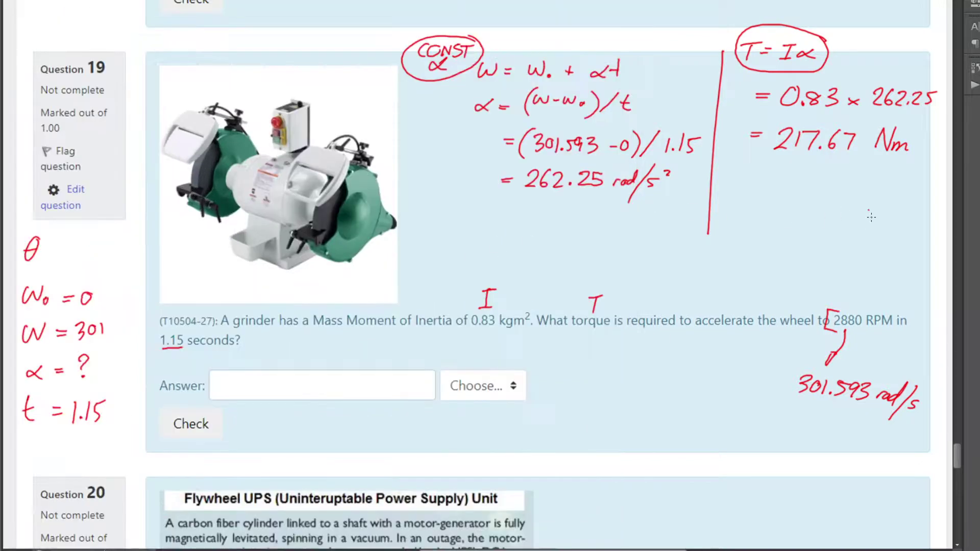
left_click_drag(868, 208, 902, 190)
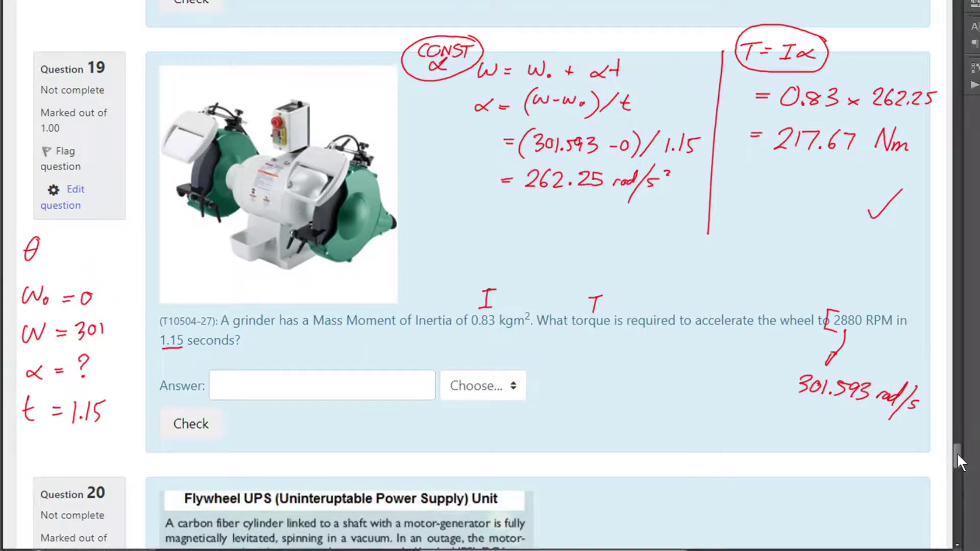
mouse_move(957, 452)
left_mouse_down()
mouse_move(953, 481)
mouse_move(953, 473)
left_mouse_up()
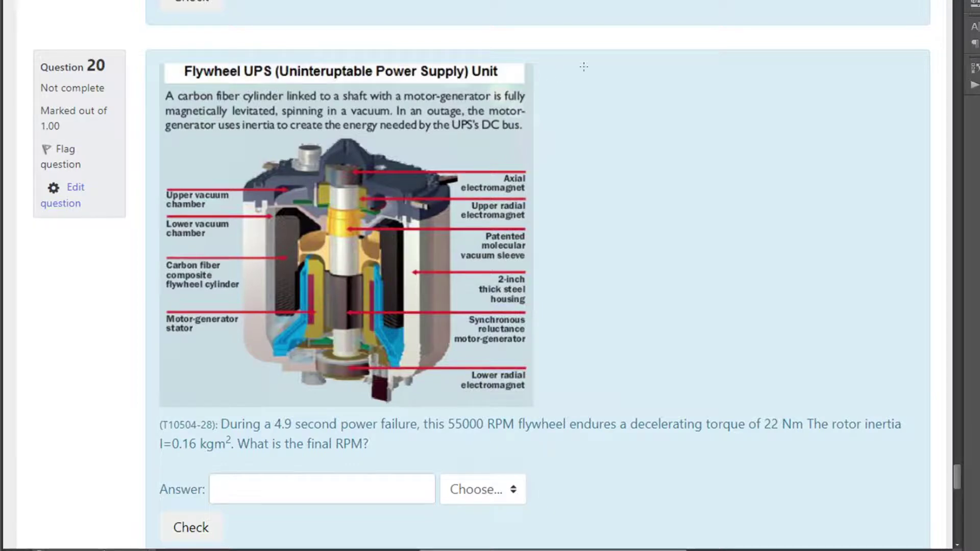
Step: Write T = Iα and label 4.9 s as t, 55000 RPM as ω₀, α, 22 Nm as T, I and final ω
mouse_move(576, 50)
left_mouse_down()
mouse_move(572, 72)
mouse_move(590, 49)
mouse_move(600, 57)
left_mouse_up()
left_click_drag(590, 64, 629, 70)
mouse_move(618, 48)
left_mouse_down()
mouse_move(633, 48)
mouse_move(660, 74)
left_mouse_up()
left_click_drag(282, 399, 284, 416)
left_click_drag(276, 406, 286, 406)
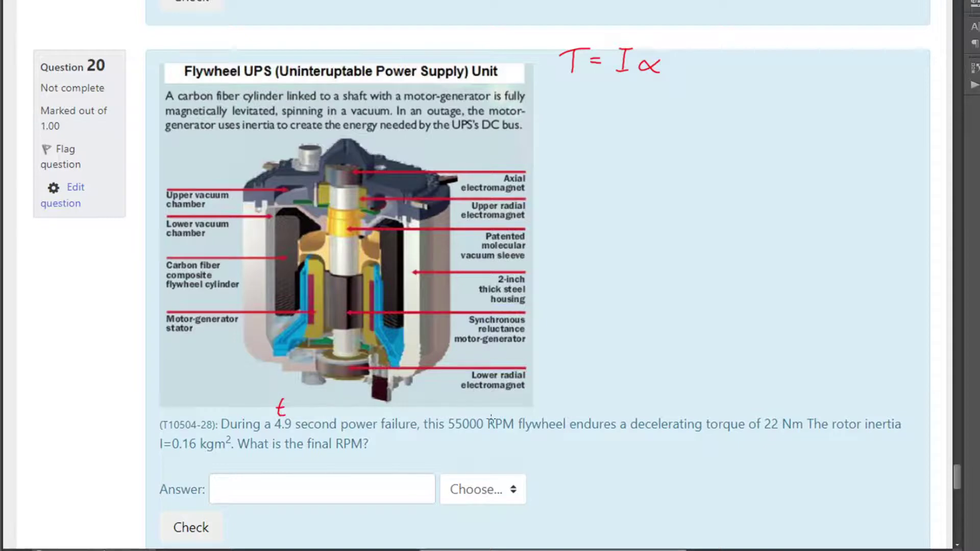
left_click_drag(469, 403, 490, 409)
mouse_move(669, 404)
left_mouse_down()
mouse_move(655, 413)
mouse_move(673, 406)
left_mouse_up()
left_click_drag(775, 400, 775, 415)
left_click_drag(767, 401, 783, 400)
mouse_move(174, 457)
left_mouse_down()
mouse_move(174, 470)
mouse_move(181, 455)
left_mouse_up()
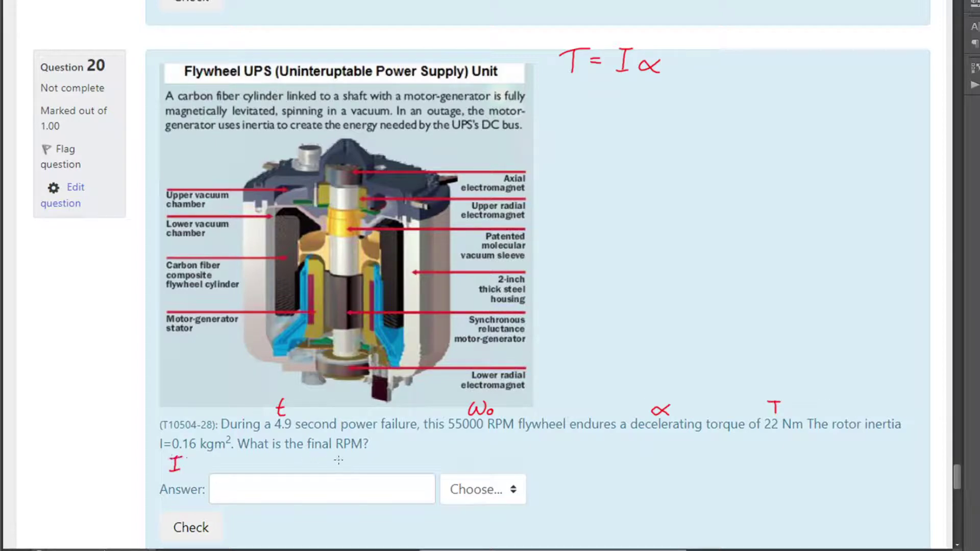
left_click_drag(335, 460, 354, 458)
Step: Set up α = T/I = 22/0.16 = below the formula
mouse_move(567, 108)
left_mouse_down()
mouse_move(569, 119)
mouse_move(584, 112)
left_mouse_up()
mouse_move(575, 118)
left_mouse_down()
mouse_move(623, 99)
mouse_move(621, 118)
mouse_move(652, 121)
mouse_move(657, 105)
left_mouse_up()
left_click_drag(575, 152, 584, 152)
left_click_drag(575, 158, 626, 158)
mouse_move(602, 164)
left_mouse_down()
mouse_move(643, 163)
mouse_move(603, 176)
mouse_move(622, 185)
mouse_move(630, 178)
left_mouse_up()
left_click(616, 183)
left_click_drag(573, 211, 585, 215)
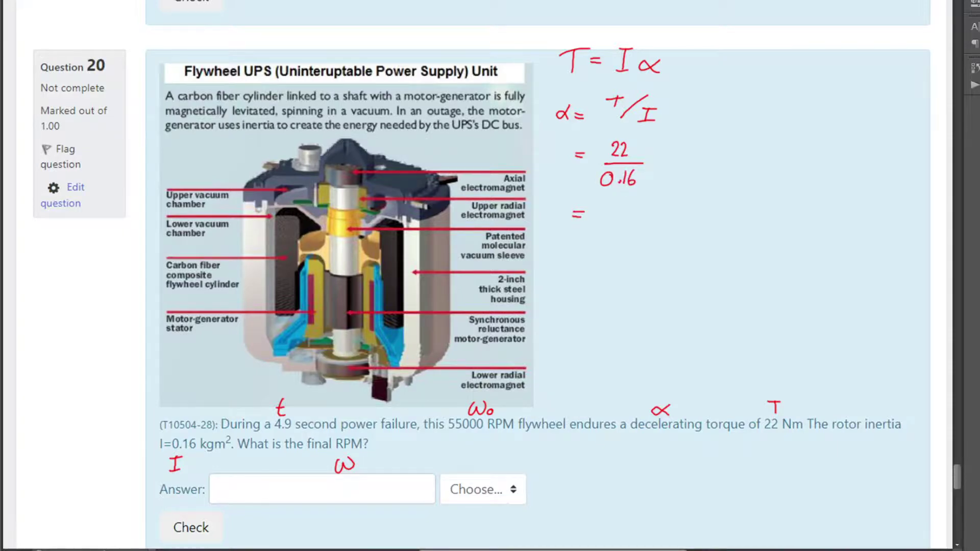
Step: Compute 22 ÷ 0.16 in Calculator and ink the result as 137.5 rad/s² in the working
key("alt+Tab")
type("22/0.16")
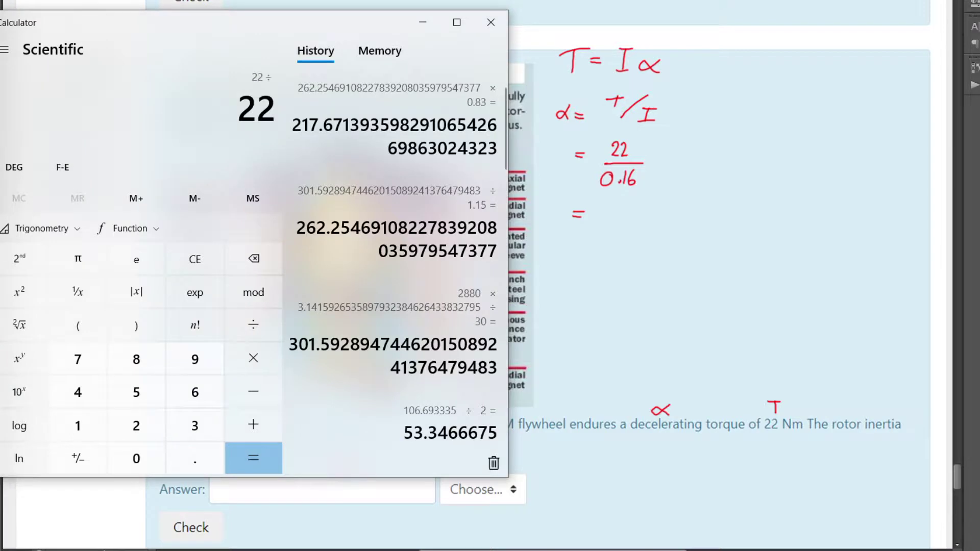
key("Return")
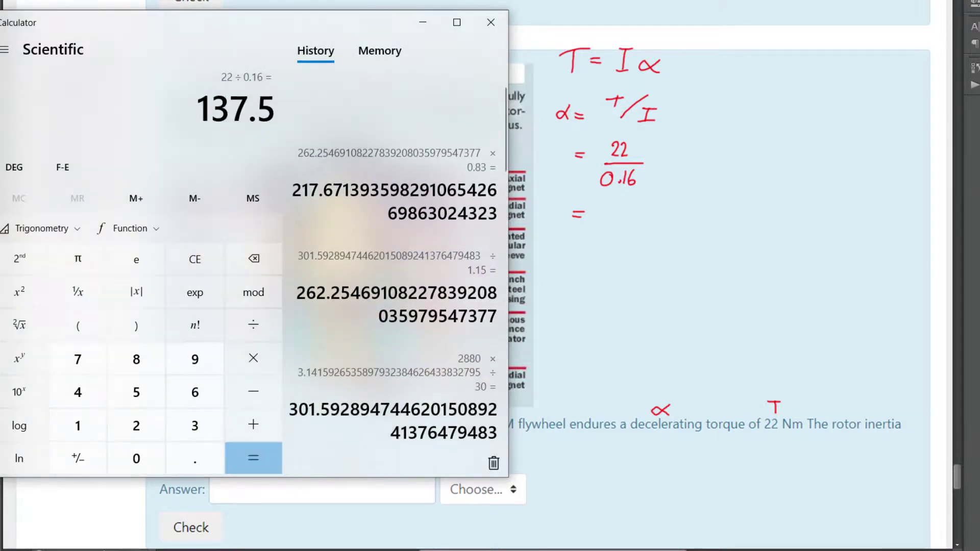
key("alt+Tab")
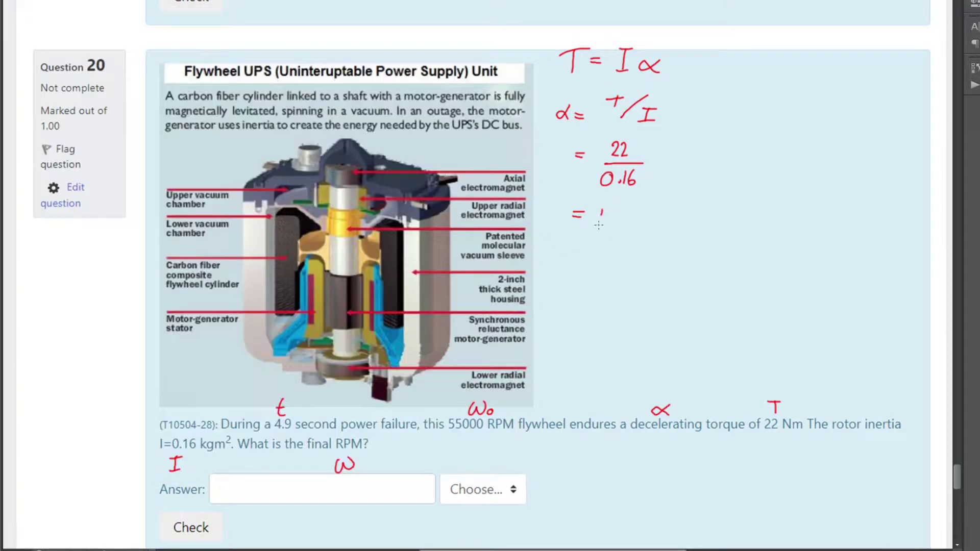
left_click_drag(602, 209, 599, 226)
mouse_move(607, 209)
left_mouse_down()
mouse_move(615, 217)
mouse_move(606, 226)
mouse_move(623, 227)
mouse_move(686, 223)
mouse_move(693, 206)
mouse_move(676, 238)
left_mouse_up()
mouse_move(690, 214)
left_mouse_down()
mouse_move(686, 229)
mouse_move(703, 215)
left_mouse_up()
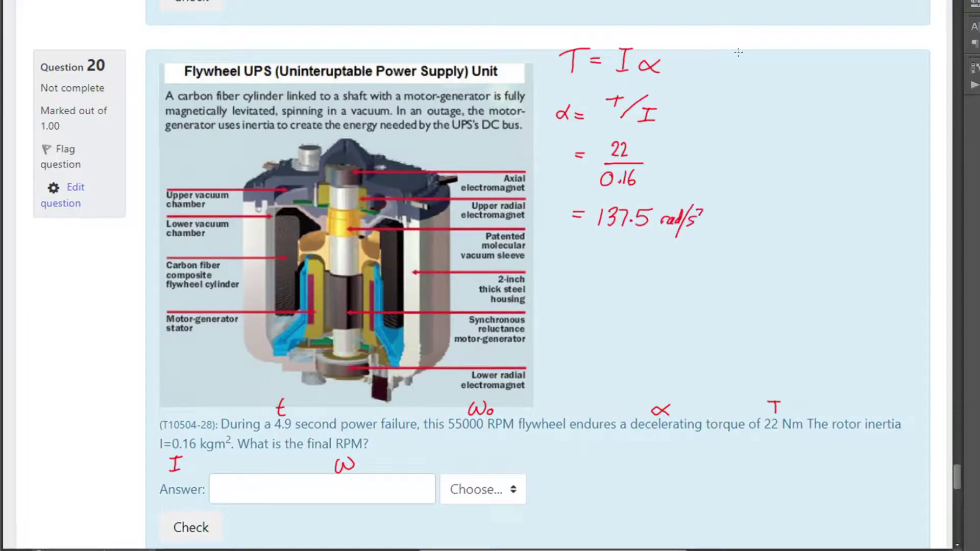
Step: Draw a vertical divider and write the θ, ω₀, ω, α, t headings with t = 4.9
left_click_drag(735, 51, 725, 293)
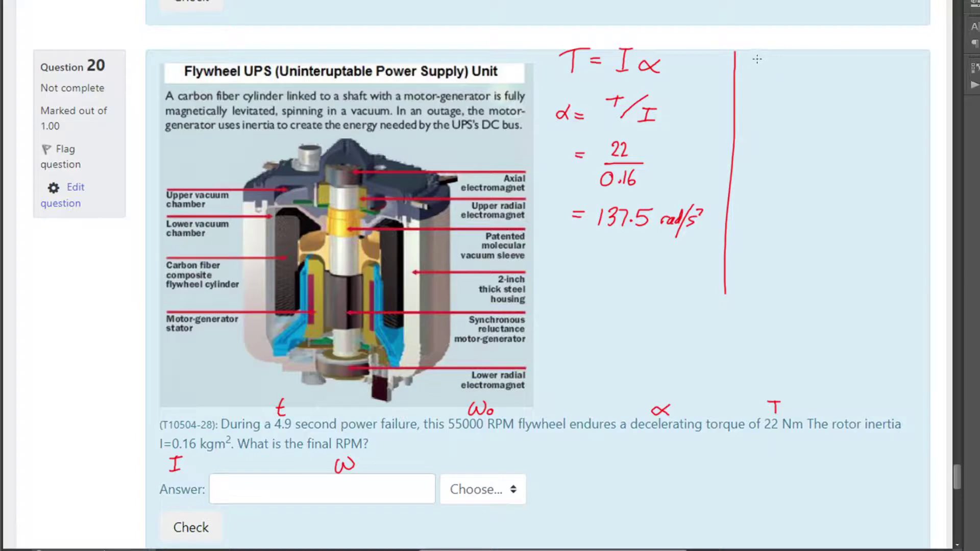
mouse_move(757, 57)
left_mouse_down()
mouse_move(789, 74)
mouse_move(797, 57)
left_mouse_up()
mouse_move(799, 69)
left_mouse_down()
mouse_move(876, 60)
mouse_move(878, 75)
left_mouse_up()
mouse_move(906, 55)
left_mouse_down()
mouse_move(915, 76)
mouse_move(916, 63)
left_mouse_up()
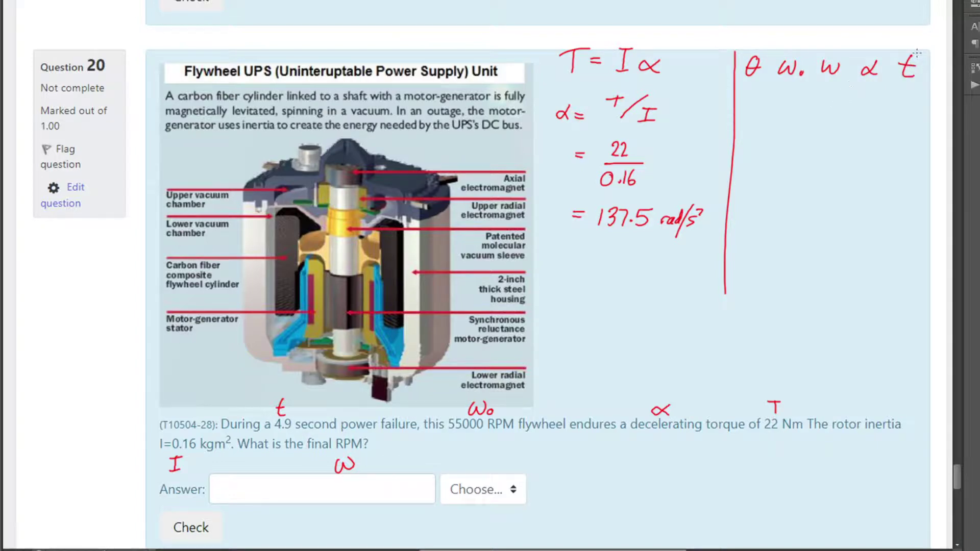
mouse_move(904, 84)
left_mouse_down()
mouse_move(907, 104)
mouse_move(920, 97)
left_mouse_up()
left_click(913, 103)
Step: Arrow 137.5 across to α, tick ω₀ as known and mark ω as the unknown
mouse_move(670, 205)
left_mouse_down()
mouse_move(870, 83)
mouse_move(871, 91)
left_mouse_up()
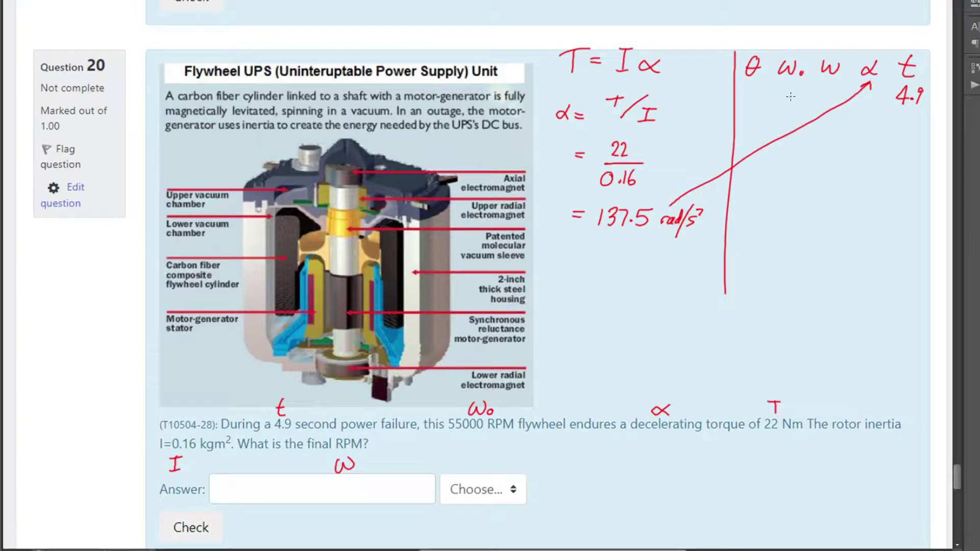
left_click_drag(780, 94, 797, 84)
left_click_drag(822, 85, 825, 94)
left_click(824, 98)
Step: Write the equation ω = ω₀ + αt and bracket the 55000 RPM value
mouse_move(751, 165)
left_mouse_down()
mouse_move(763, 176)
mouse_move(774, 164)
left_mouse_up()
left_click_drag(780, 169, 860, 170)
mouse_move(853, 164)
left_mouse_down()
mouse_move(853, 176)
mouse_move(909, 175)
mouse_move(915, 157)
mouse_move(892, 168)
left_mouse_up()
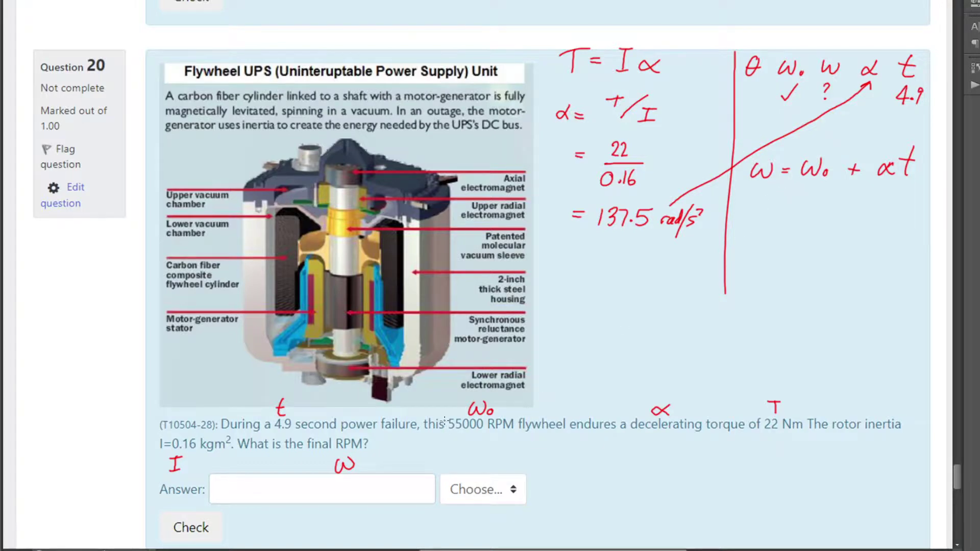
mouse_move(444, 420)
left_mouse_down()
mouse_move(444, 443)
mouse_move(513, 445)
mouse_move(518, 421)
mouse_move(578, 472)
mouse_move(570, 477)
mouse_move(590, 482)
mouse_move(622, 472)
mouse_move(656, 482)
mouse_move(647, 482)
mouse_move(678, 469)
left_mouse_up()
Step: Write the π/30 factor after 55000 and compute 55000 × π ÷ 30 in Calculator
left_click_drag(673, 459, 689, 458)
mouse_move(685, 459)
left_mouse_down()
mouse_move(690, 471)
mouse_move(671, 488)
mouse_move(712, 479)
left_mouse_up()
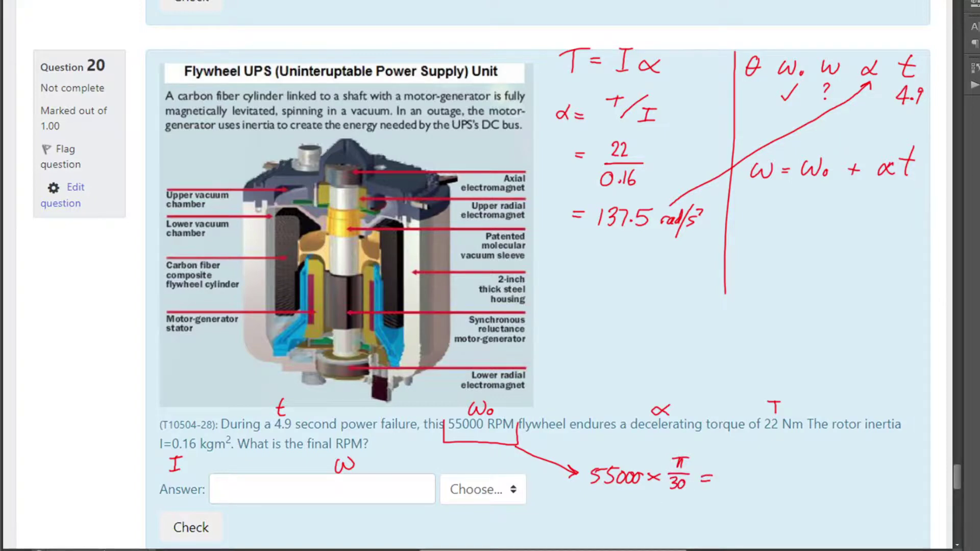
key("alt+Tab")
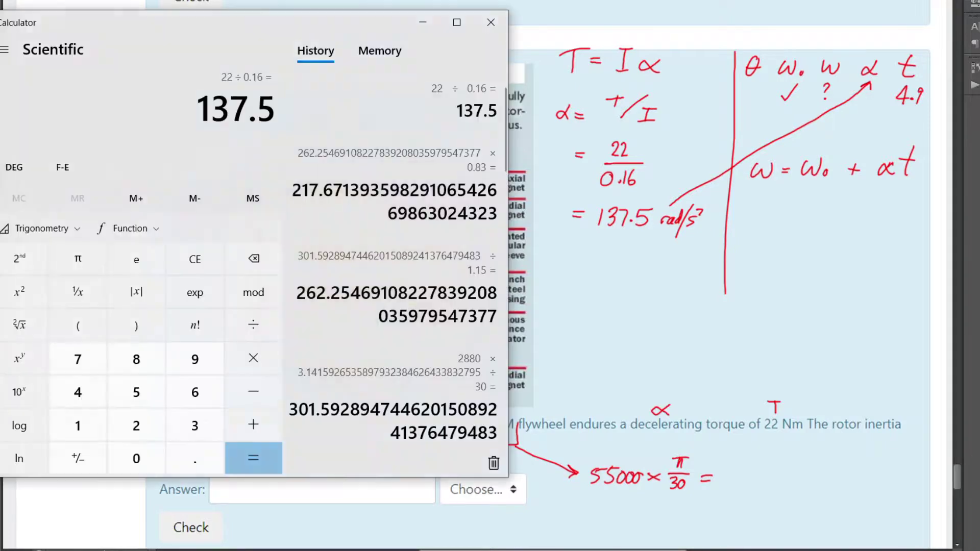
type("5500")
type("0*")
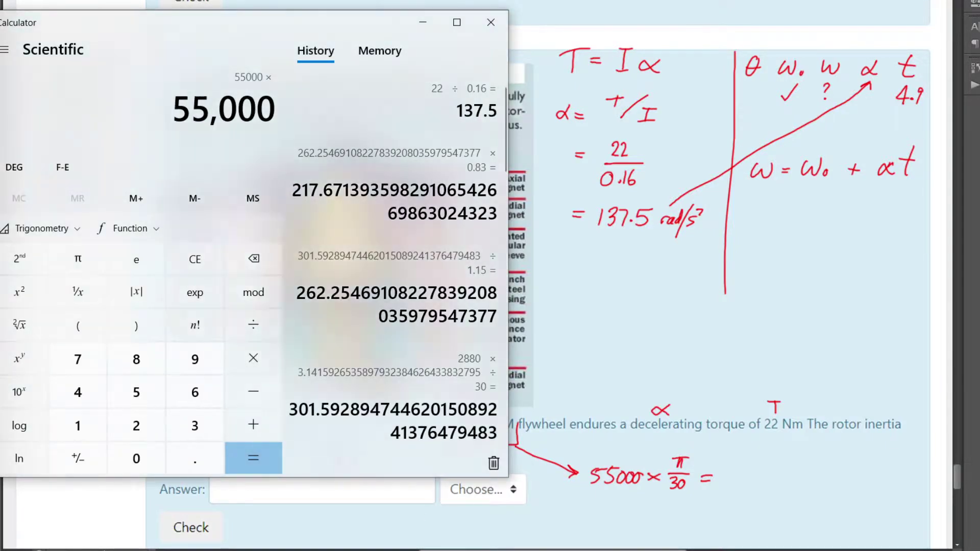
left_click(78, 260)
type("/30")
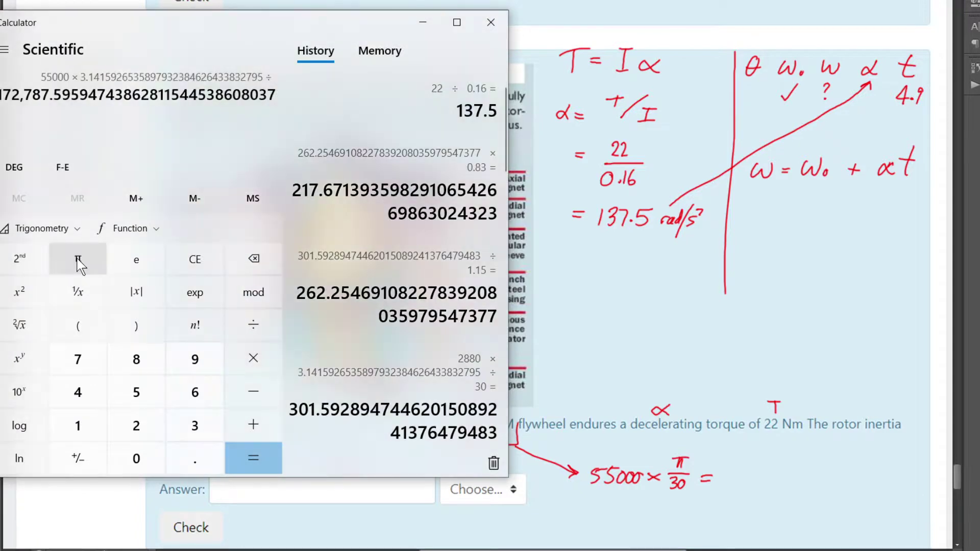
key("Return")
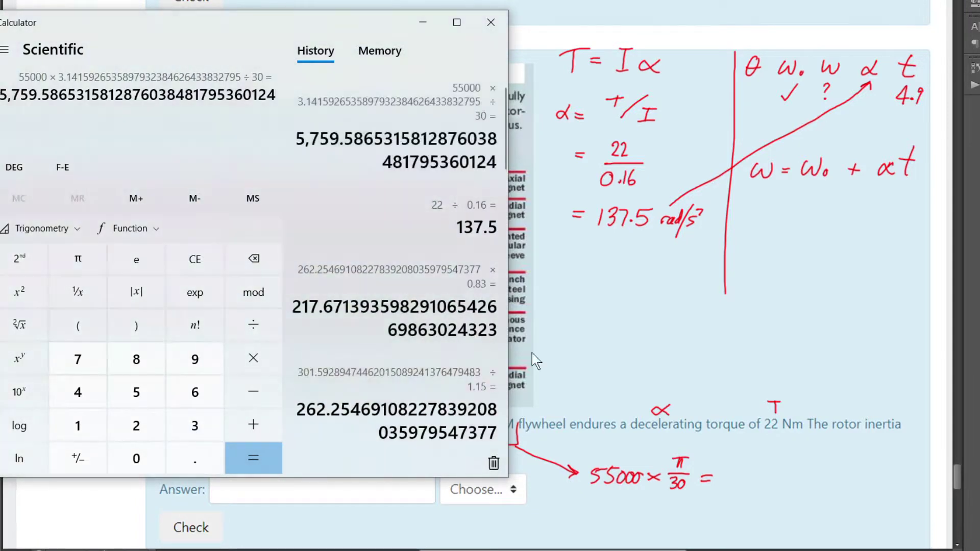
Step: Ink the converted speed 5759.6 rad/s in the working
left_click(521, 346)
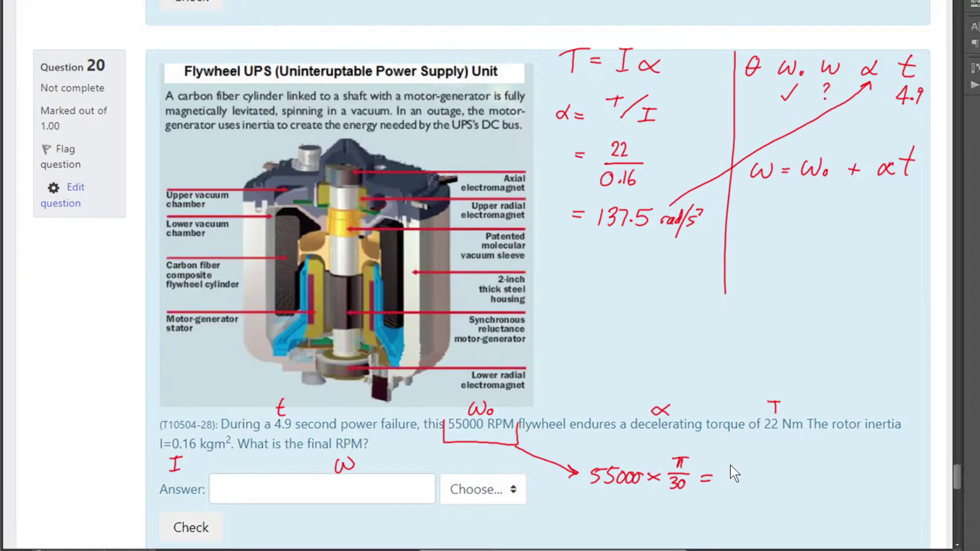
mouse_move(731, 466)
left_mouse_down()
mouse_move(723, 480)
mouse_move(746, 470)
mouse_move(764, 487)
mouse_move(783, 475)
mouse_move(832, 482)
mouse_move(827, 498)
mouse_move(843, 489)
left_mouse_up()
left_click(776, 483)
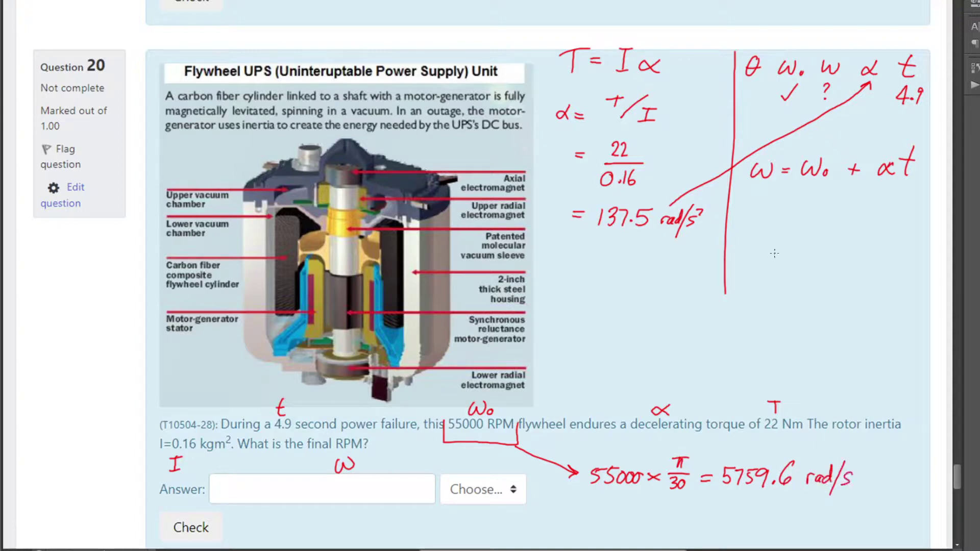
Step: Substitute ω₀ = 5759.6, α = 137.5 and t = 4.9 into ω = ω₀ + αt, adding an equals sign
left_click_drag(776, 213, 783, 218)
mouse_move(749, 459)
left_mouse_down()
mouse_move(805, 217)
mouse_move(848, 215)
left_mouse_up()
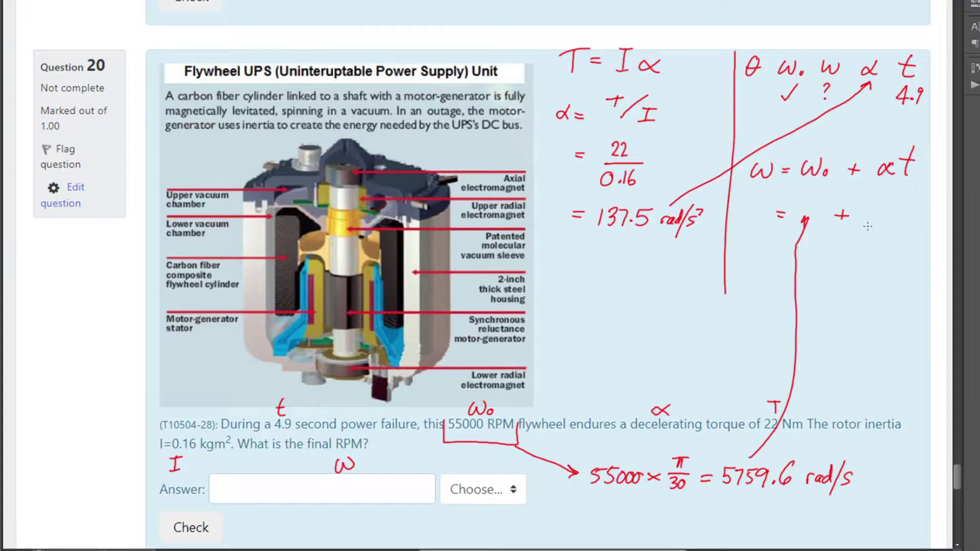
left_click_drag(867, 208, 865, 223)
mouse_move(871, 208)
left_mouse_down()
mouse_move(871, 224)
mouse_move(892, 227)
mouse_move(904, 211)
left_mouse_up()
mouse_move(907, 216)
left_mouse_down()
mouse_move(916, 227)
mouse_move(907, 228)
left_mouse_up()
mouse_move(927, 213)
left_mouse_down()
mouse_move(930, 229)
mouse_move(944, 219)
mouse_move(941, 228)
left_mouse_up()
left_click(936, 226)
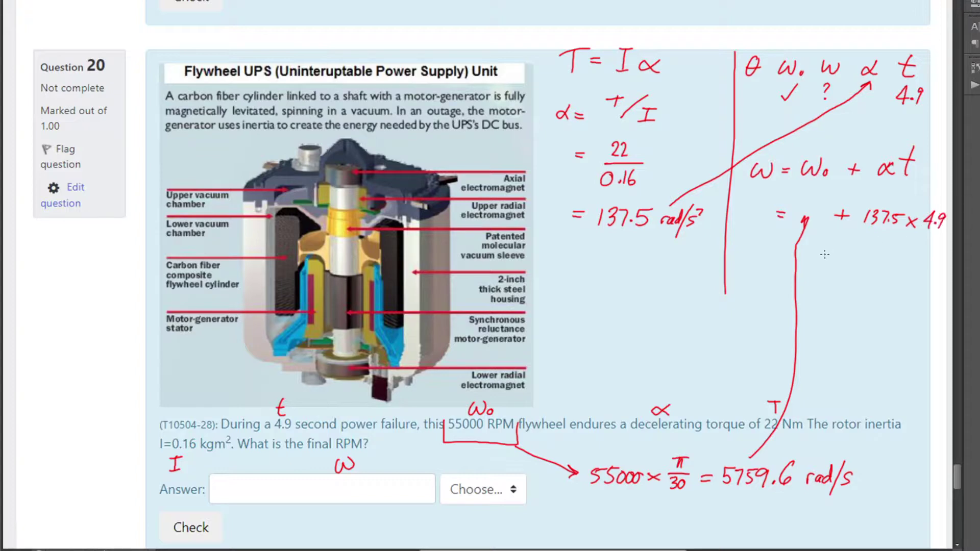
left_click_drag(809, 270, 814, 269)
left_click_drag(807, 273, 815, 272)
Step: Compute 5759.59 + 137.5 × 4.9 = 6433, write it, circle RPM? and arrow down from it
key("alt+Tab")
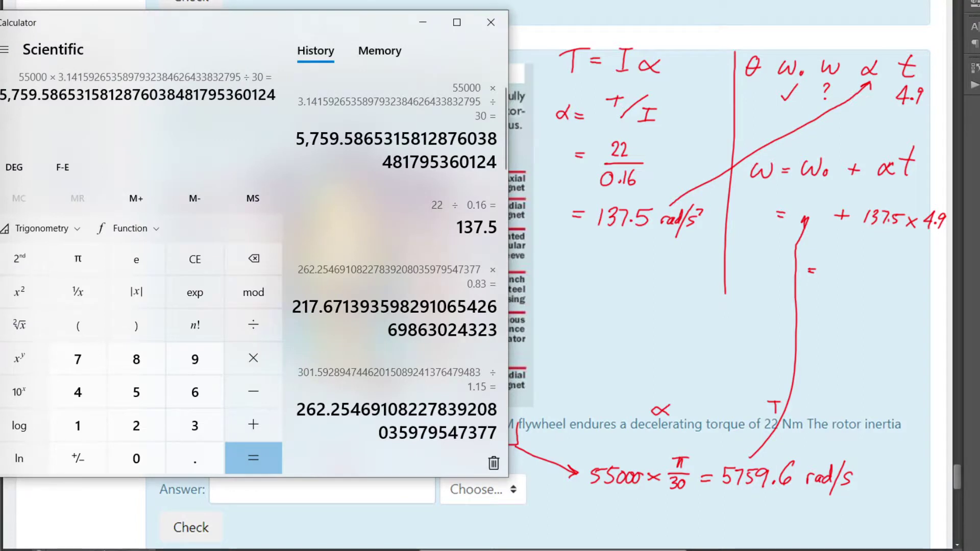
type("+135")
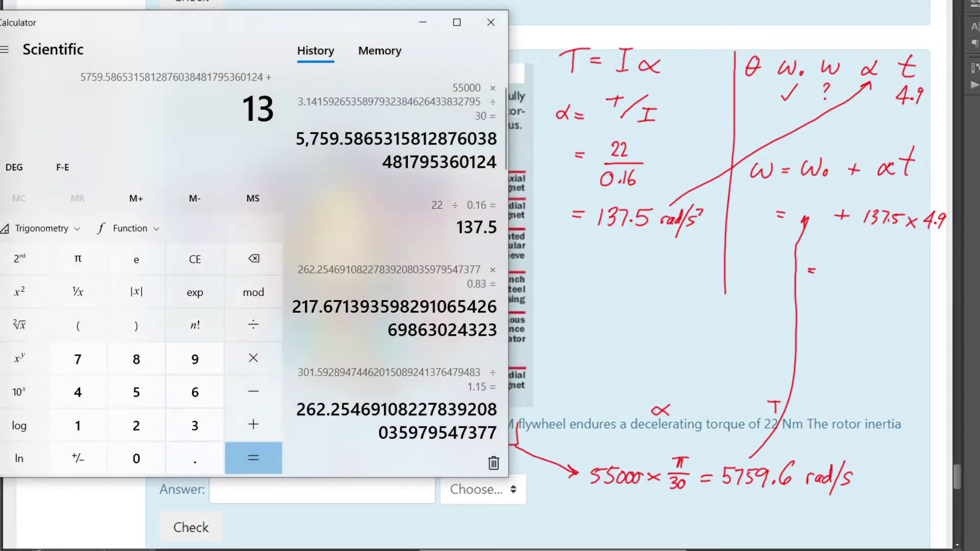
type("7.5")
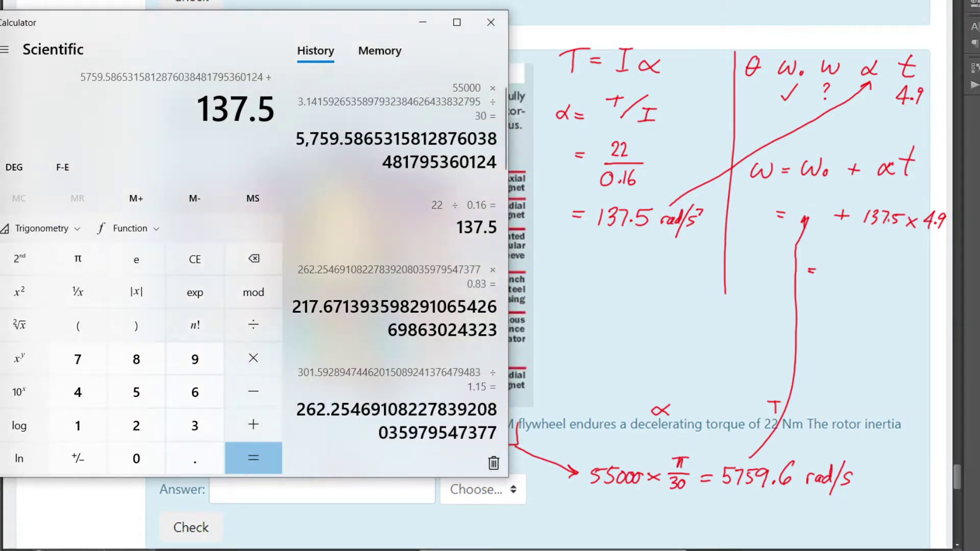
type("*4.9")
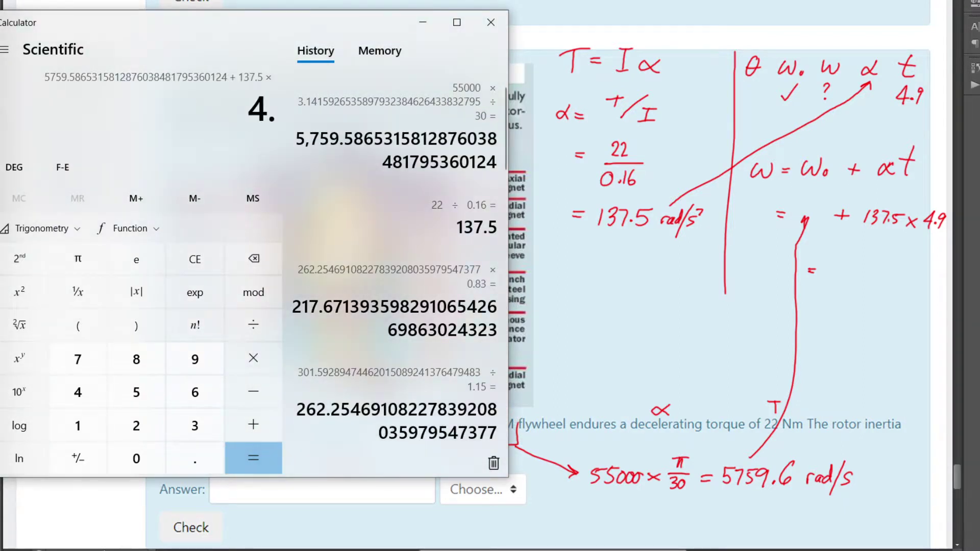
key("Return")
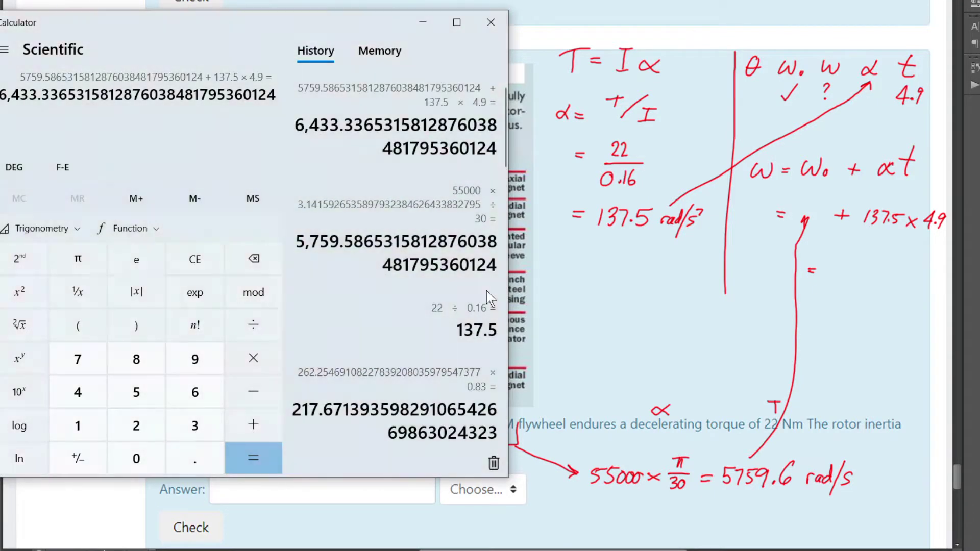
left_click(849, 285)
mouse_move(838, 261)
left_mouse_down()
mouse_move(829, 278)
mouse_move(880, 272)
mouse_move(877, 283)
left_mouse_up()
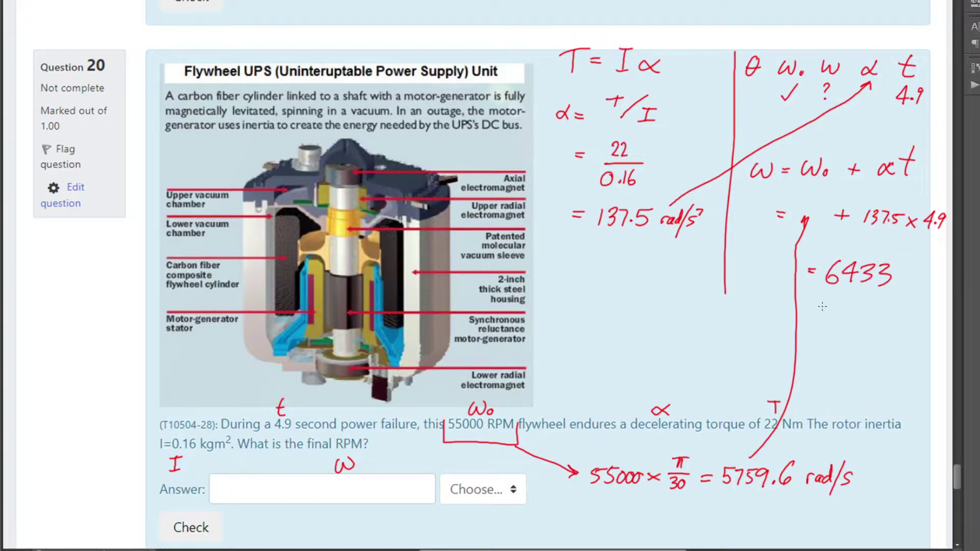
mouse_move(372, 435)
left_mouse_down()
mouse_move(329, 440)
mouse_move(375, 454)
mouse_move(381, 438)
left_mouse_up()
left_click_drag(849, 297, 850, 310)
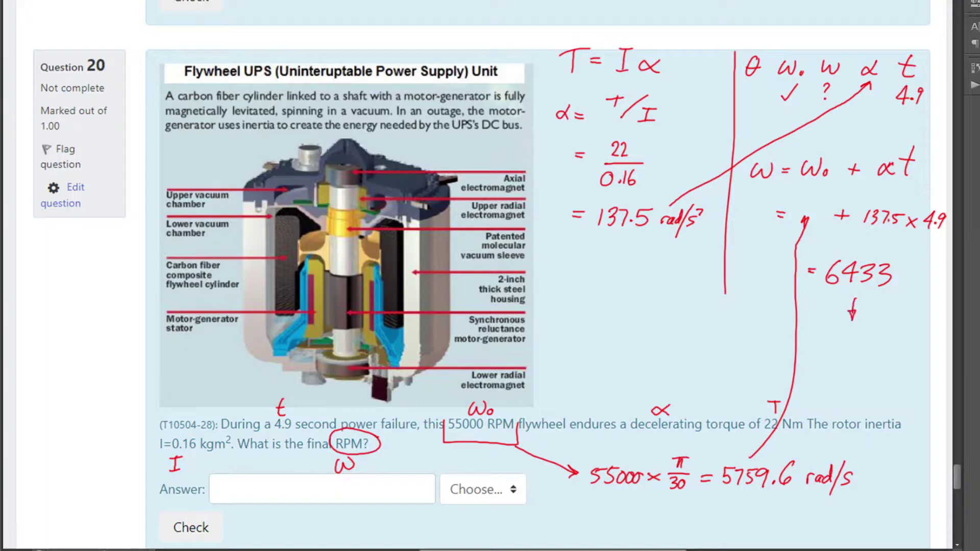
Step: Convert the 6433 result in Calculator by multiplying by 30 and dividing by π
key("alt+Tab")
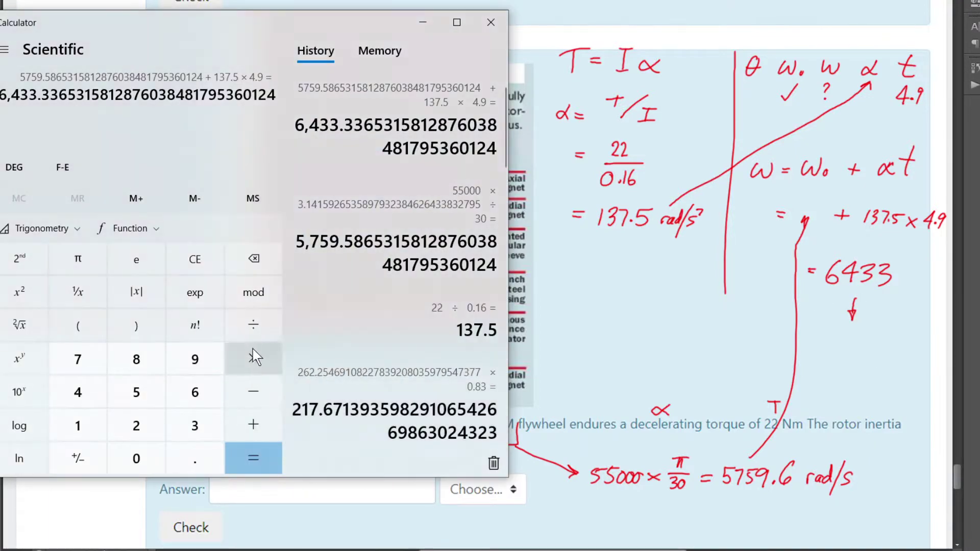
left_click(257, 365)
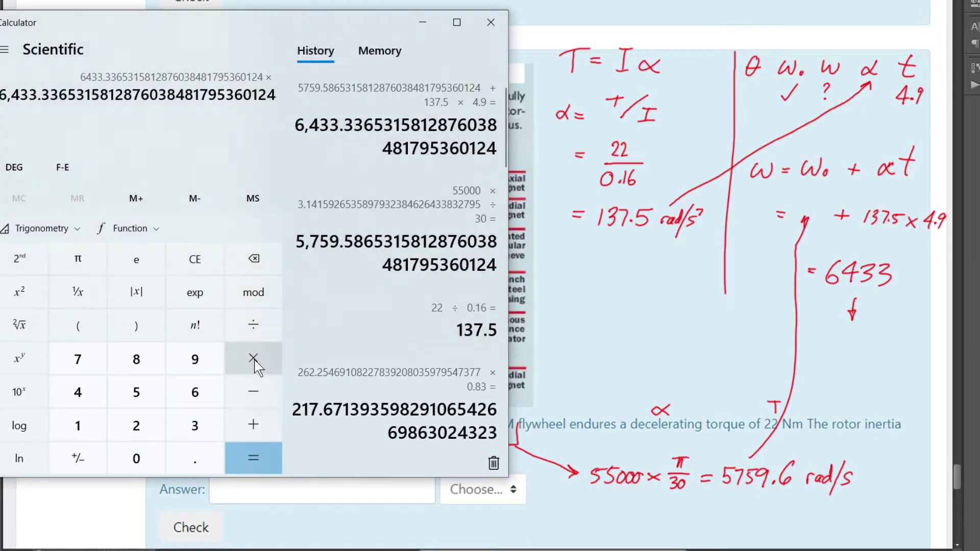
type("30")
key("slash")
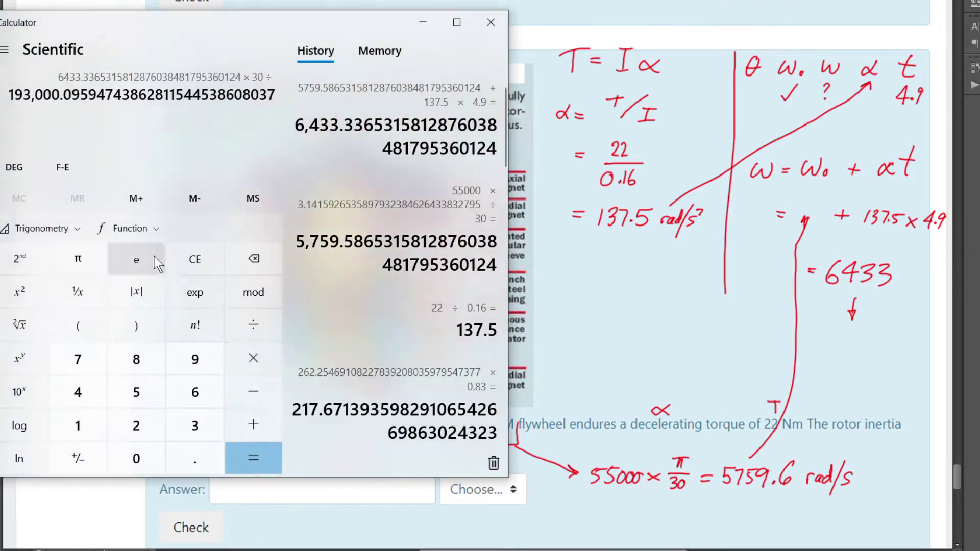
left_click(77, 258)
left_click(252, 458)
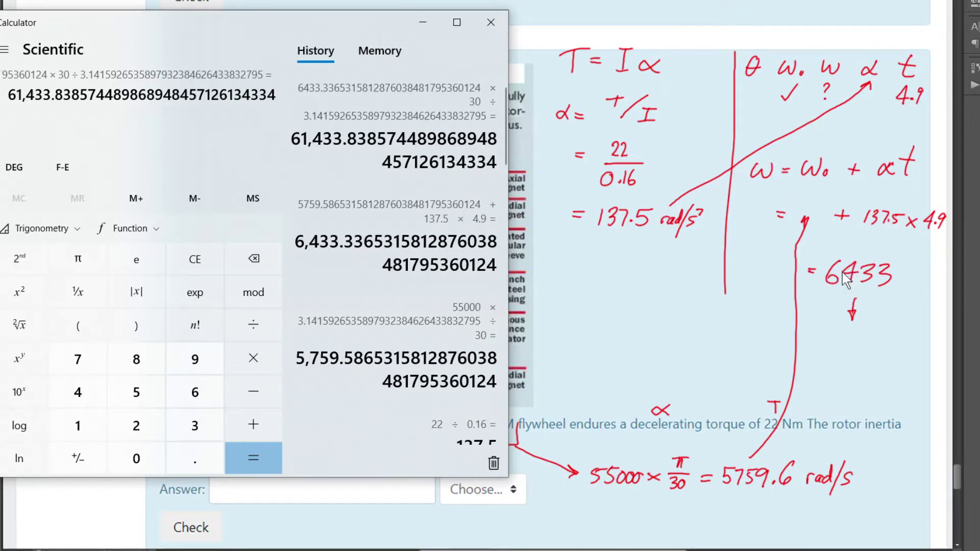
Step: Change the plus to a minus, make α −137.5, and scribble out 6433
left_click(825, 268)
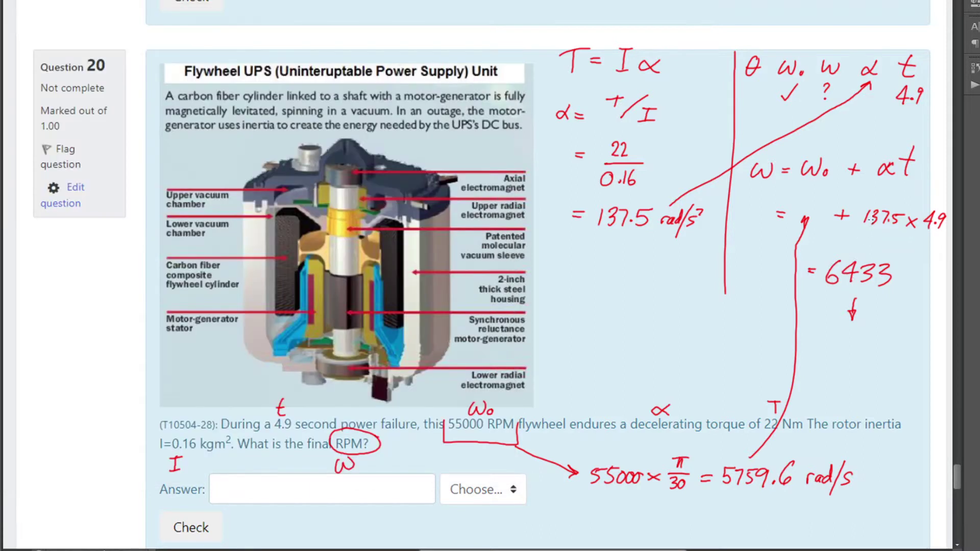
left_click_drag(849, 214, 831, 215)
left_click_drag(595, 216, 585, 215)
left_click_drag(834, 271, 884, 279)
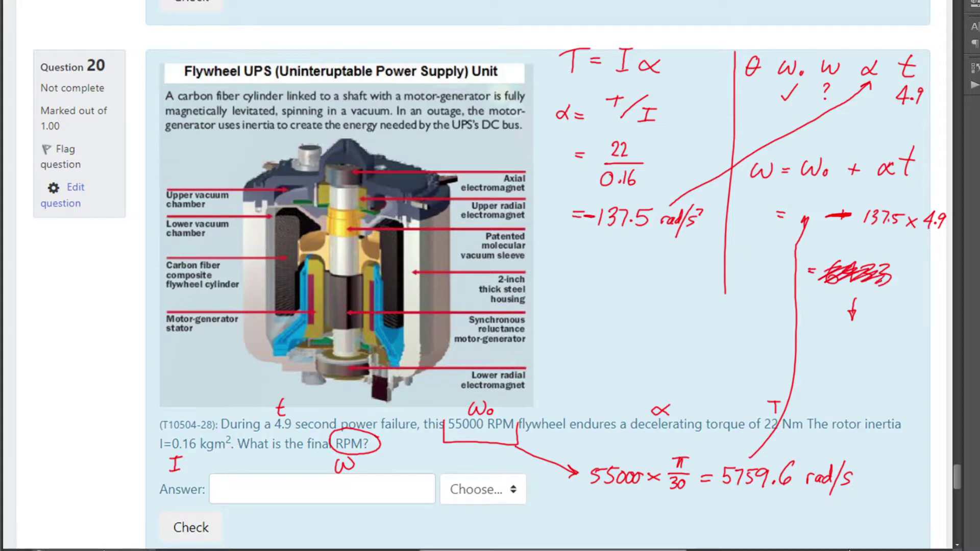
Step: Recompute 5759.59 − 137.5 × 4.9 = 5085.84 in Calculator and write 5085 above the crossed-out 6433
key("alt+Tab")
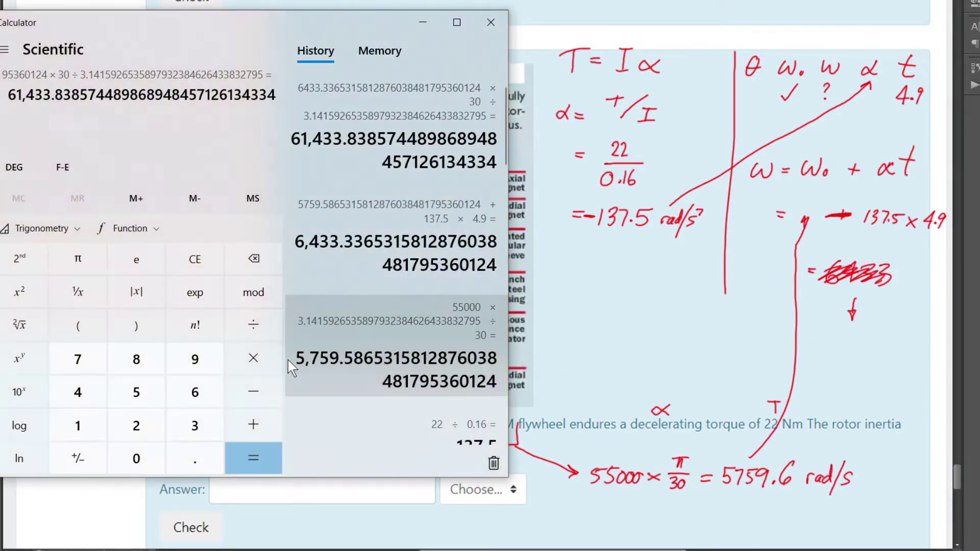
left_click_drag(298, 353, 562, 387)
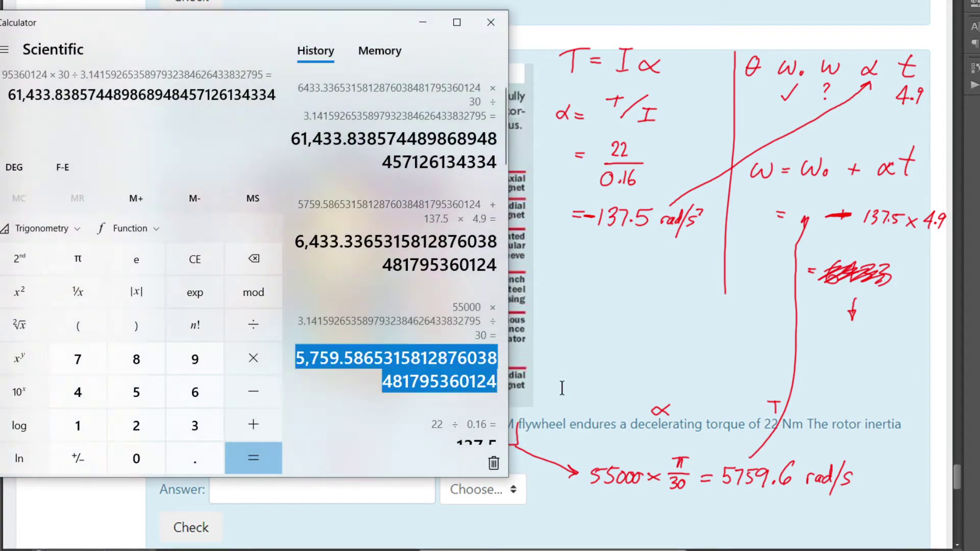
type("5,759.5865315812876038481795360124")
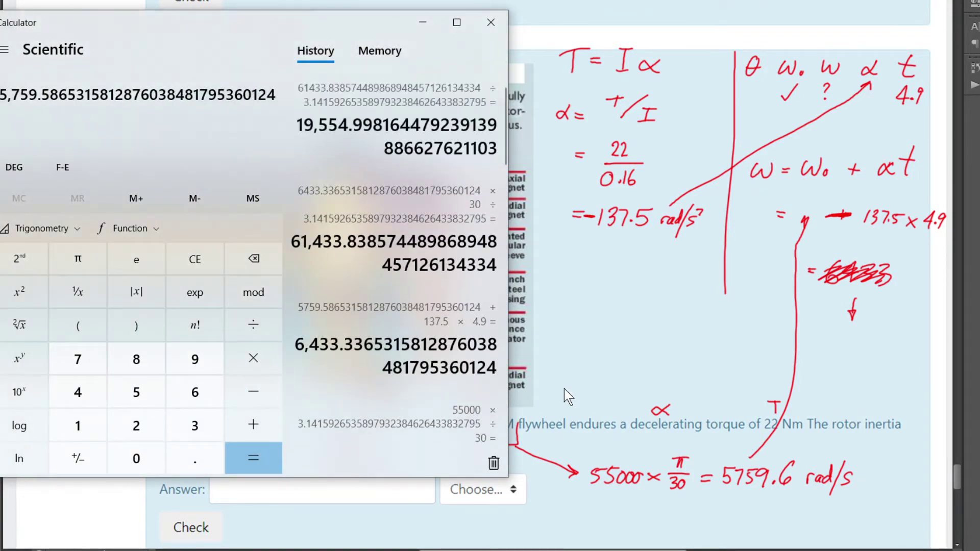
key("minus")
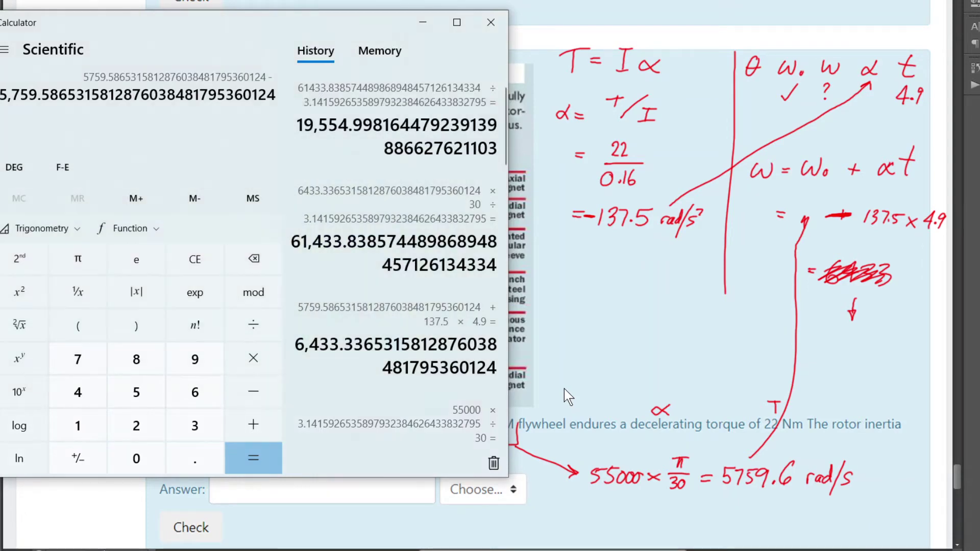
type("137.5")
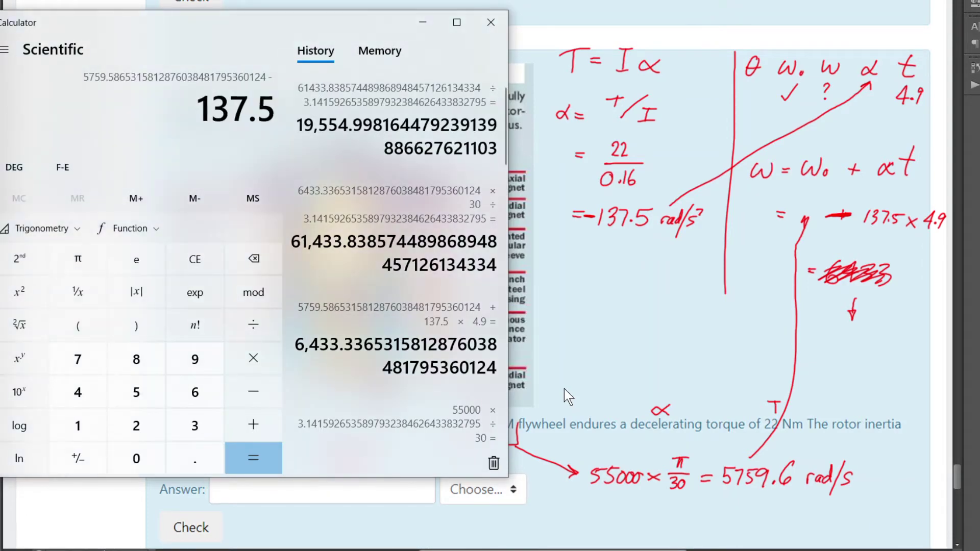
key("asterisk")
type("4")
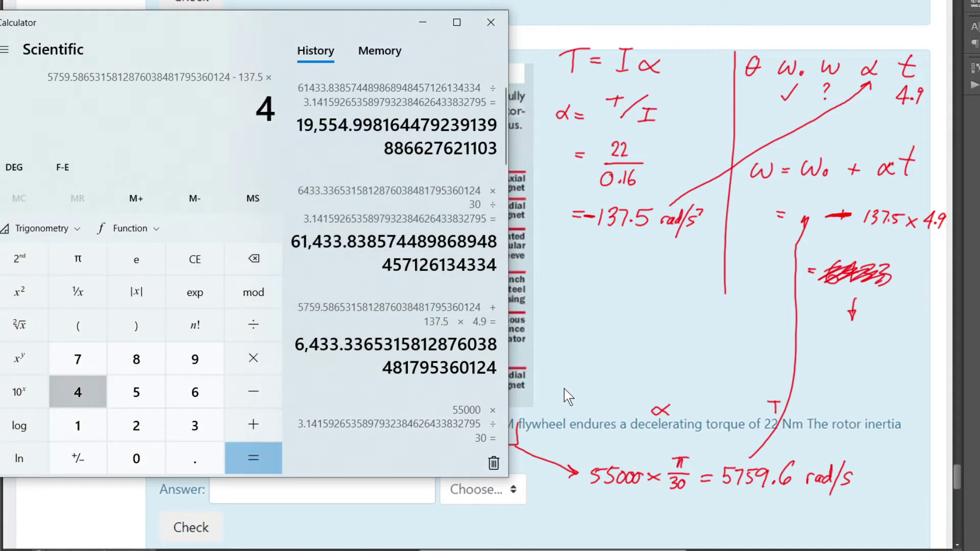
type(".9")
key("Return")
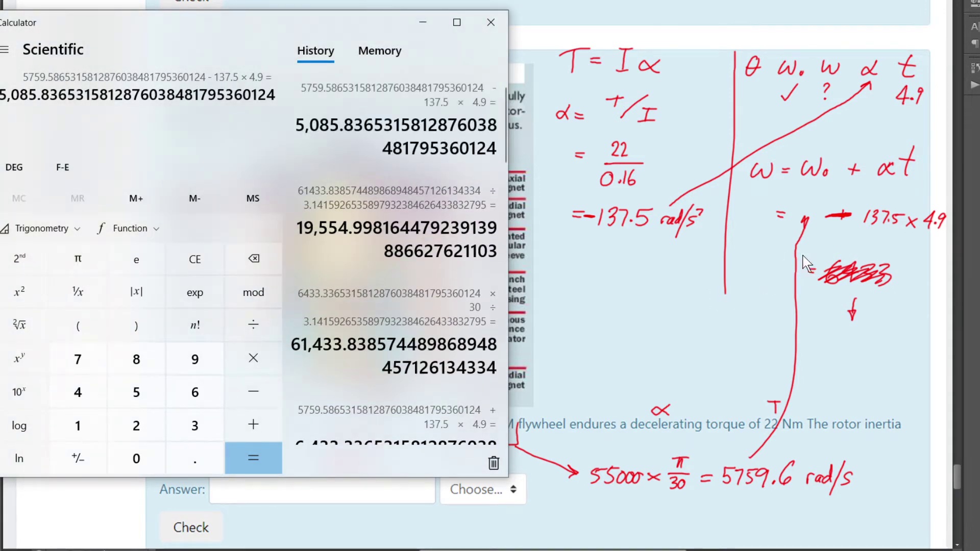
mouse_move(834, 246)
left_mouse_down()
mouse_move(832, 257)
mouse_move(890, 245)
left_mouse_up()
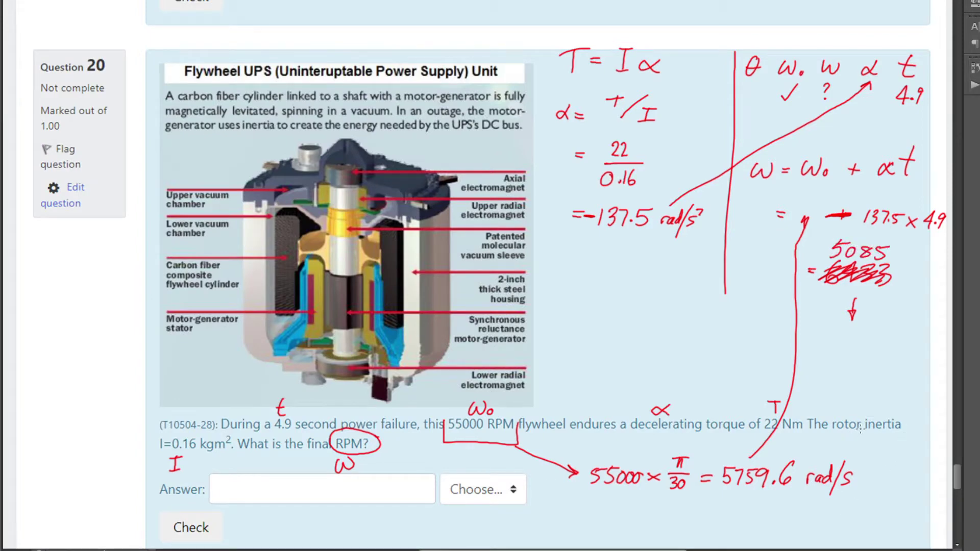
Step: Write RPM = 5085 × 30/π, undoing and rewriting the wrongly inverted π/30 factor
mouse_move(806, 338)
left_mouse_down()
mouse_move(803, 359)
mouse_move(841, 340)
mouse_move(839, 358)
left_mouse_up()
left_click_drag(848, 349, 857, 353)
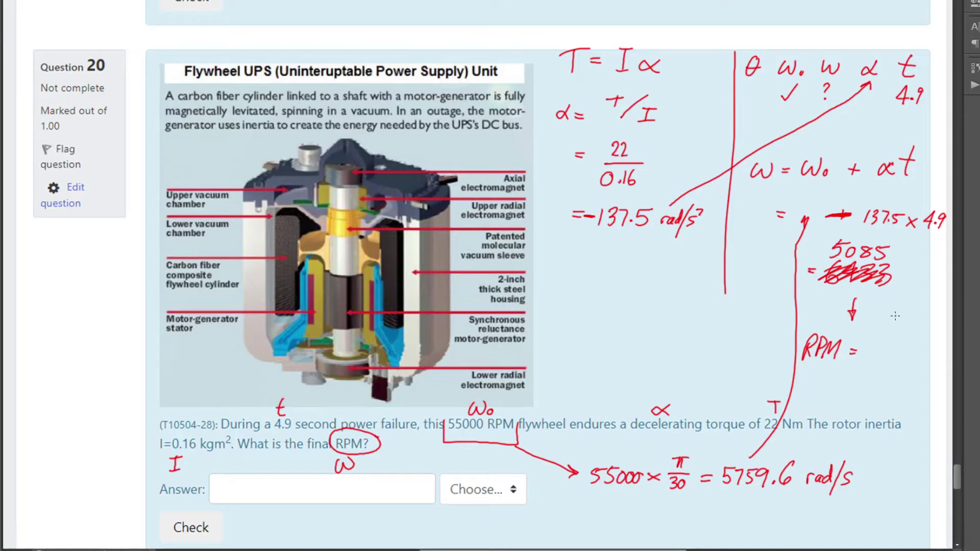
mouse_move(872, 349)
left_mouse_down()
mouse_move(904, 339)
mouse_move(912, 353)
left_mouse_up()
left_click_drag(912, 348, 903, 353)
mouse_move(916, 339)
left_mouse_down()
mouse_move(932, 336)
mouse_move(918, 348)
left_mouse_up()
left_click_drag(927, 338, 932, 344)
left_click_drag(918, 348, 918, 361)
mouse_move(931, 349)
left_mouse_down()
mouse_move(927, 357)
mouse_move(933, 351)
left_mouse_up()
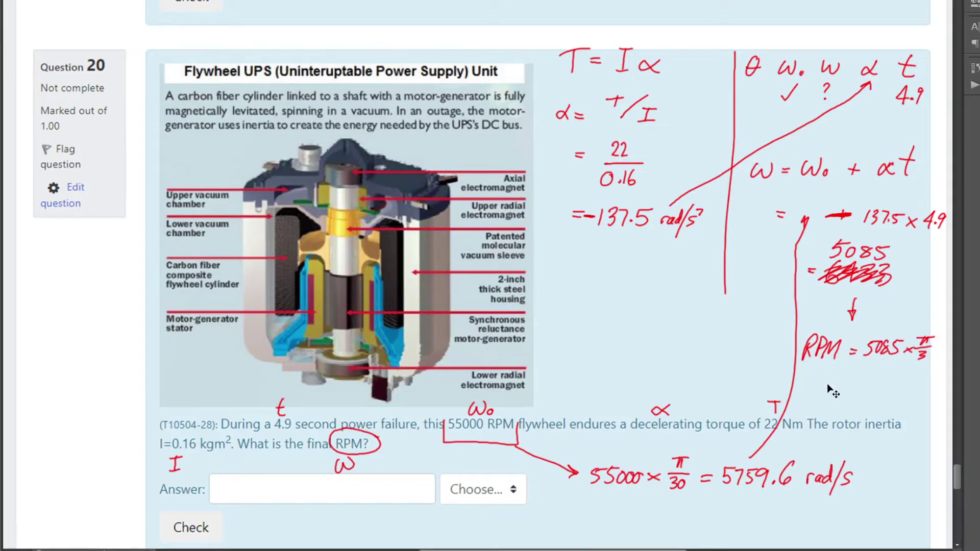
key("ctrl+z")
key("ctrl+z")
key("ctrl+z")
key("ctrl+z")
key("ctrl+z")
key("ctrl+z")
mouse_move(918, 333)
left_mouse_down()
mouse_move(919, 344)
mouse_move(929, 335)
mouse_move(937, 345)
mouse_move(923, 359)
mouse_move(929, 350)
left_mouse_up()
left_click_drag(925, 352, 924, 360)
Step: Compute 5085.8 × 30 ÷ π in Calculator, write = 48566 RPM, and return to the quiz
left_click_drag(843, 385, 852, 384)
key("alt+Tab")
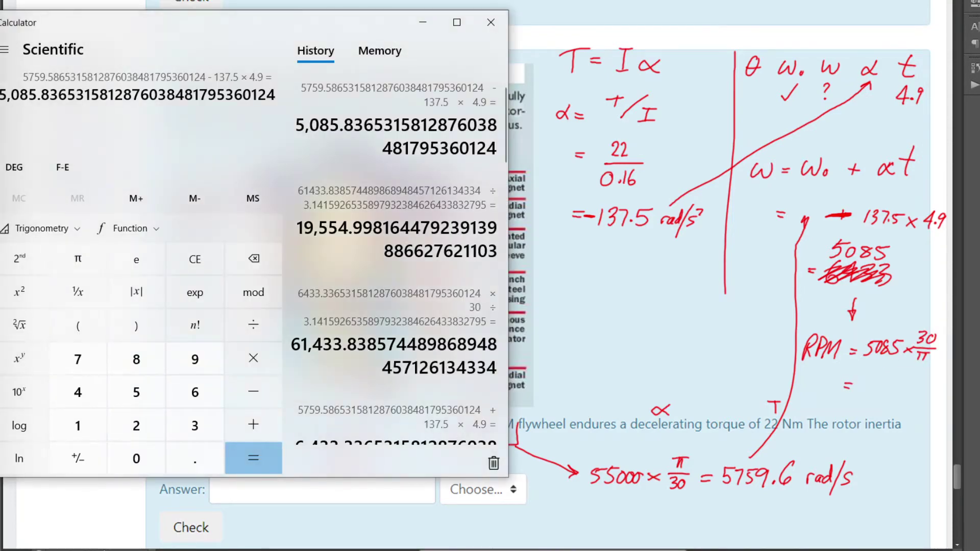
type("*30/")
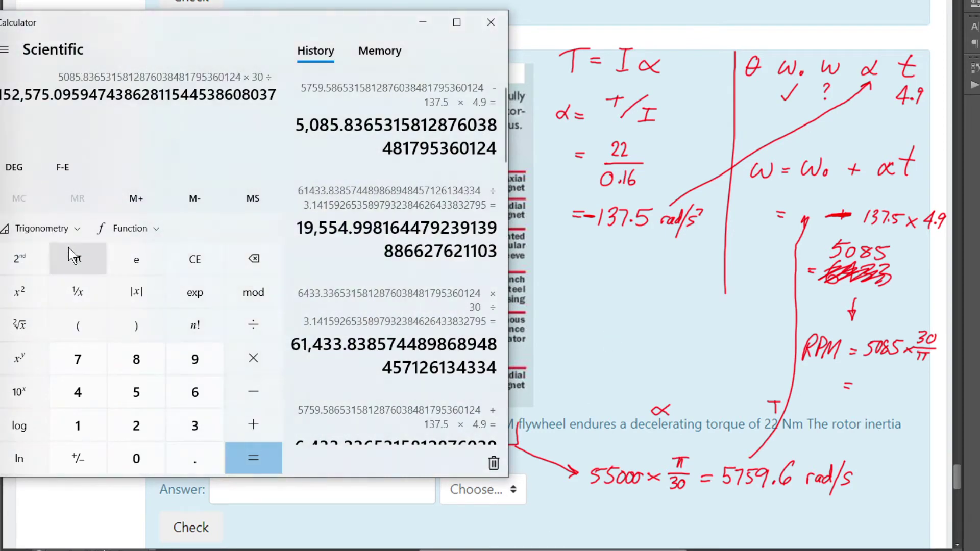
left_click(81, 257)
key("Return")
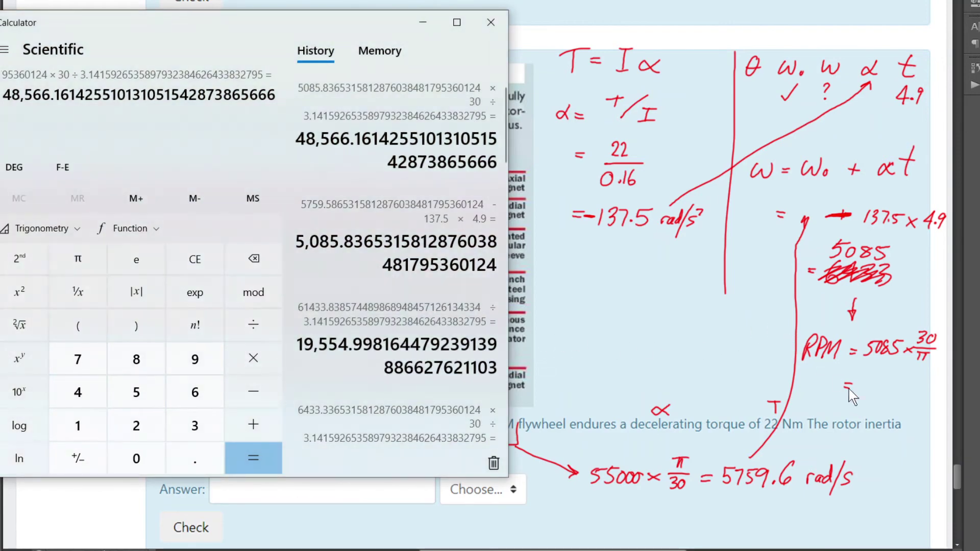
left_click(849, 389)
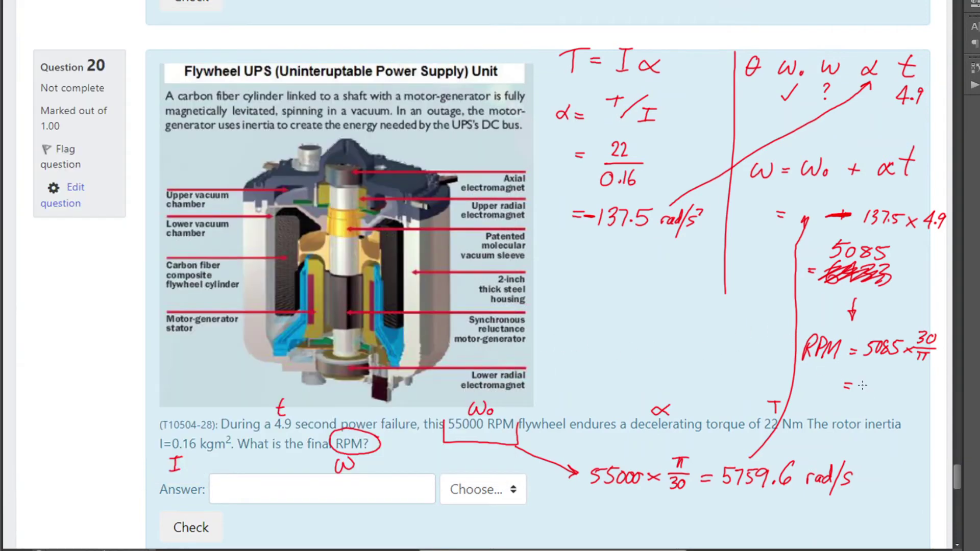
mouse_move(861, 378)
left_mouse_down()
mouse_move(867, 393)
mouse_move(904, 377)
mouse_move(899, 394)
mouse_move(942, 394)
left_mouse_up()
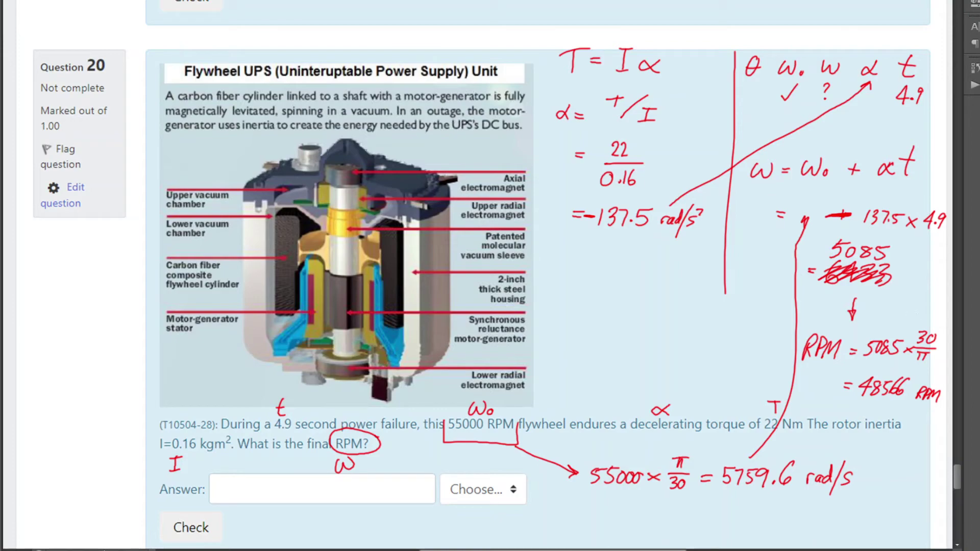
key("alt+Tab")
Step: Answer question 20 with 48566 and unit RPM, check it, then tick the red working
scroll(592, 415, "down", 8)
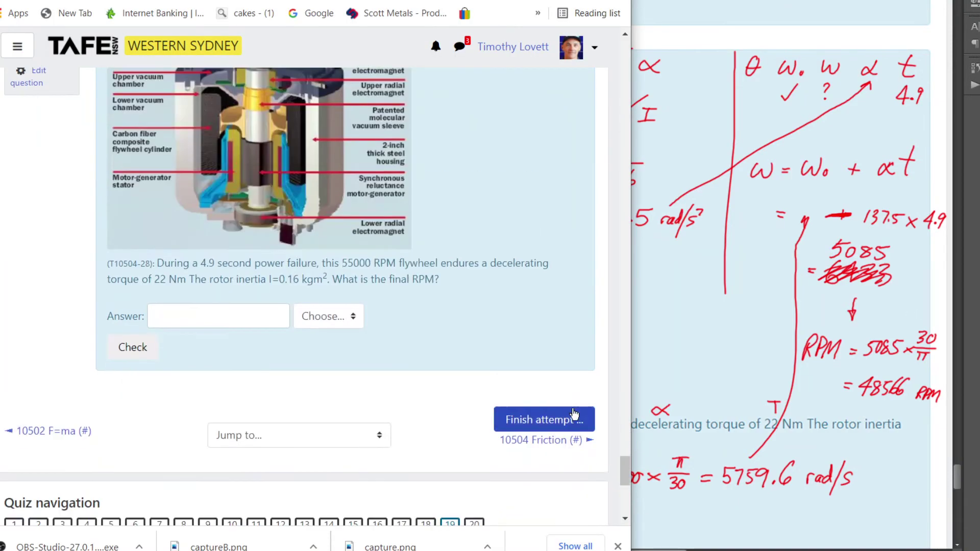
left_click(177, 320)
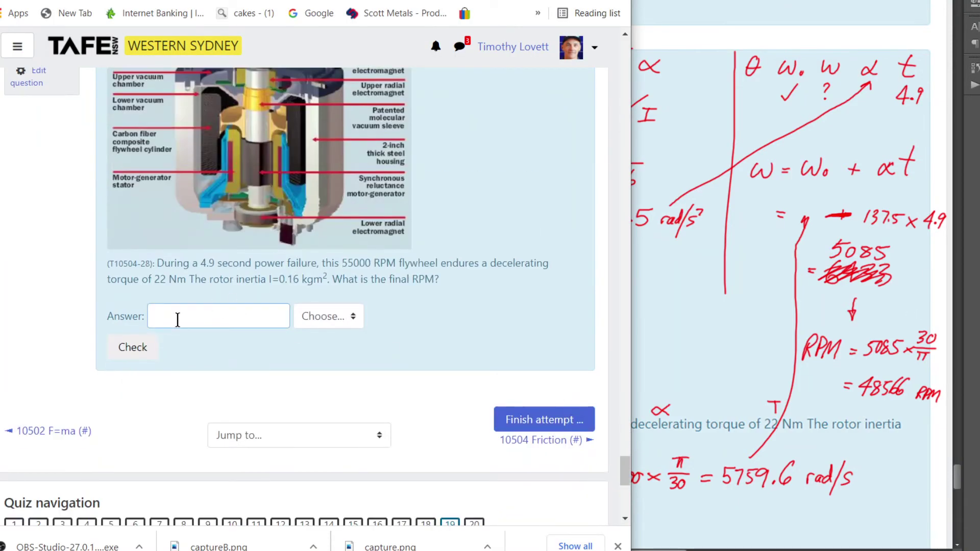
type("48566")
left_click(332, 316)
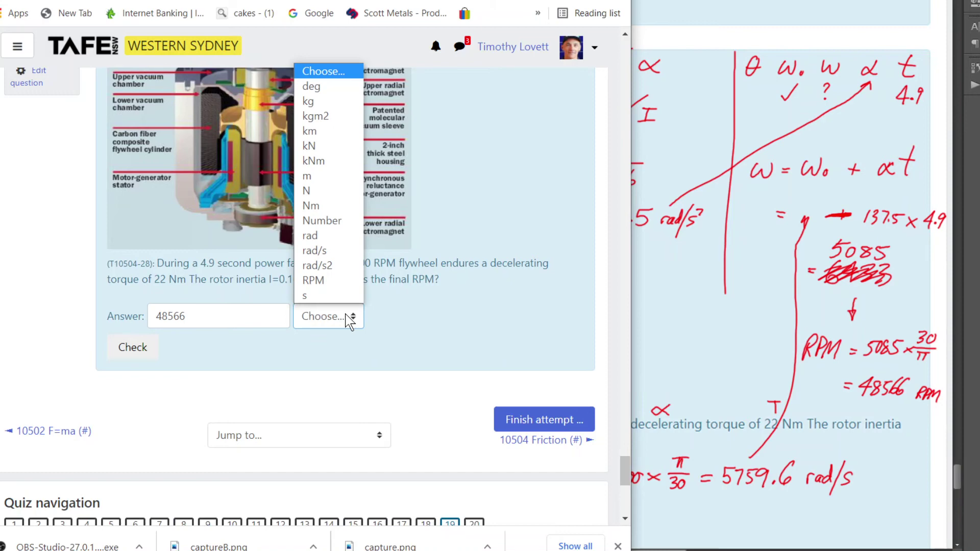
left_click(332, 287)
left_click(132, 349)
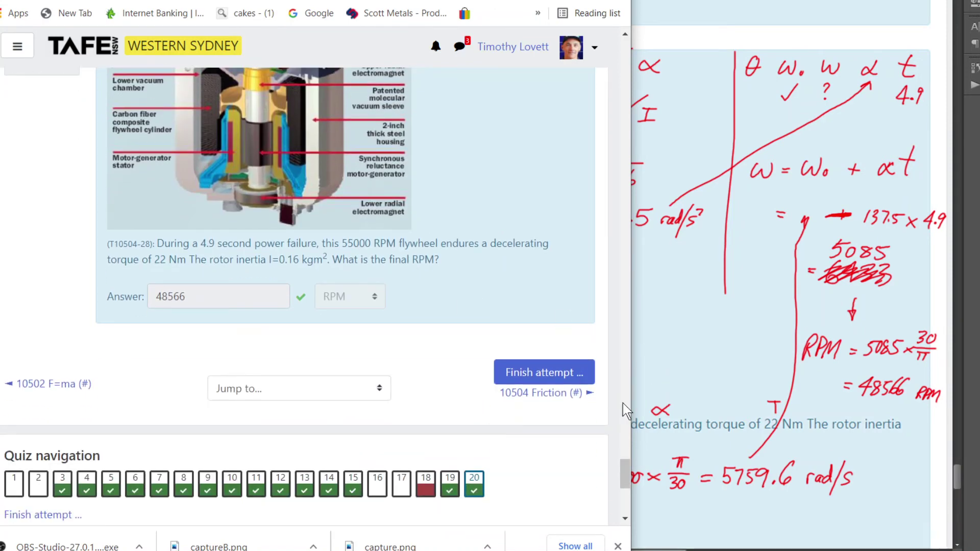
left_click(846, 446)
left_click_drag(893, 451, 933, 422)
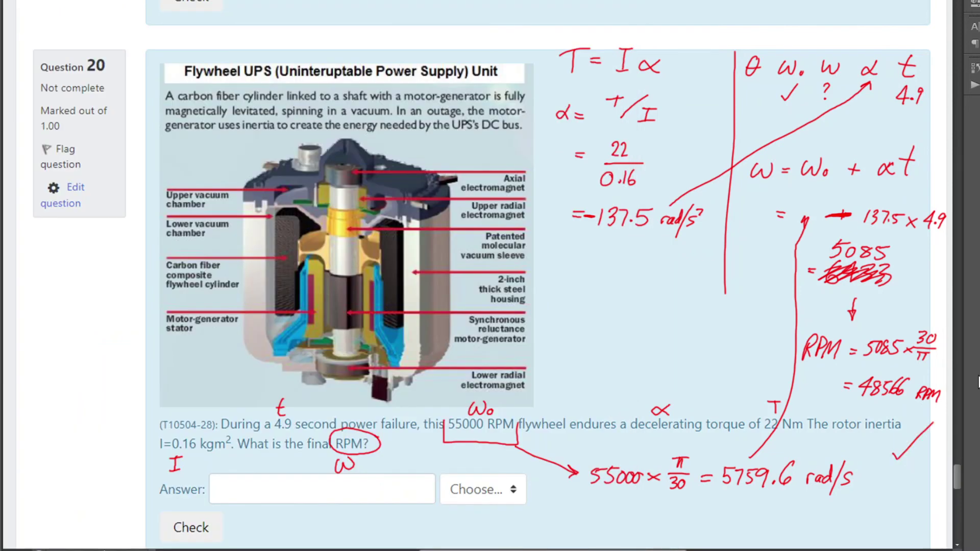